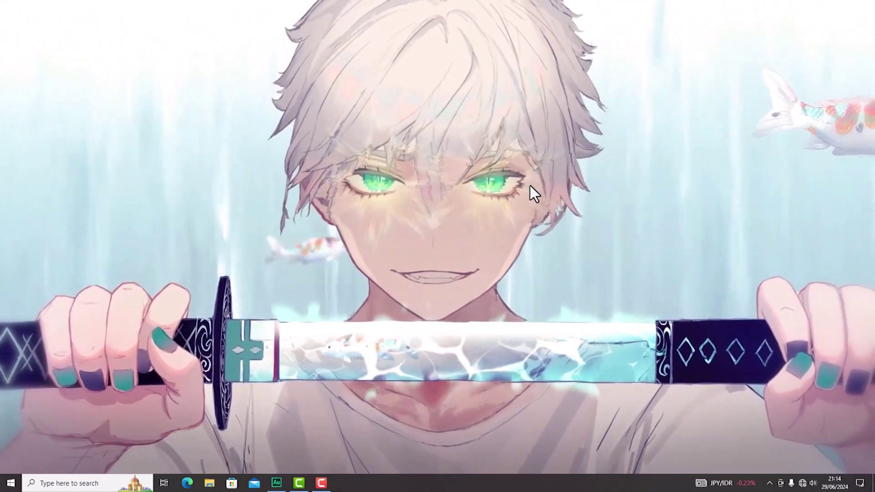
Step: Launch Word 2013 by searching 'wo' from the Start menu
right_click(520, 115)
left_click(536, 145)
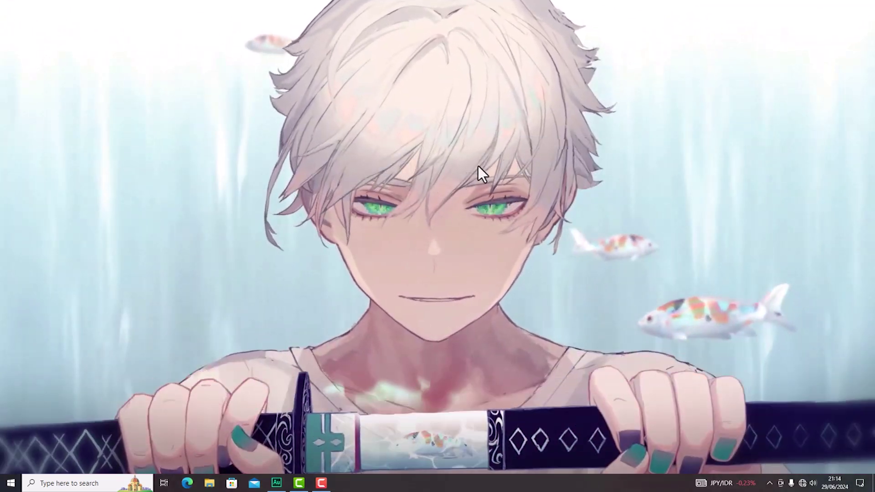
left_click(11, 484)
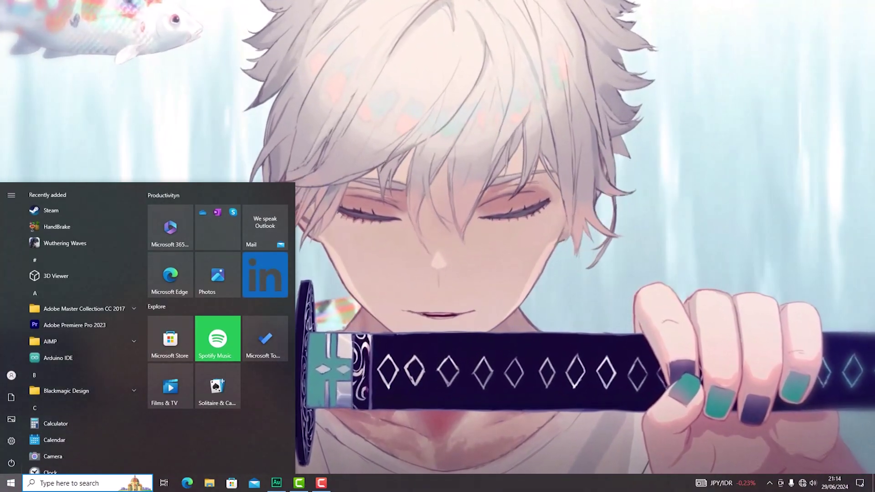
type("wo")
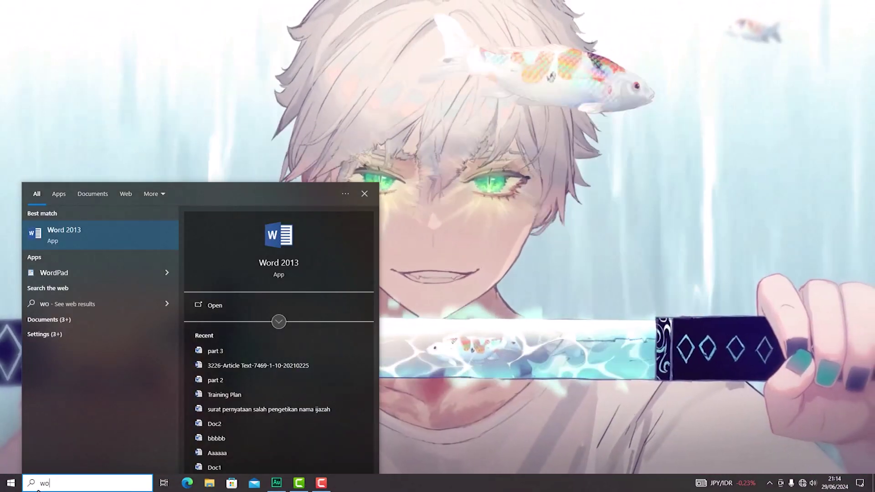
left_click(127, 233)
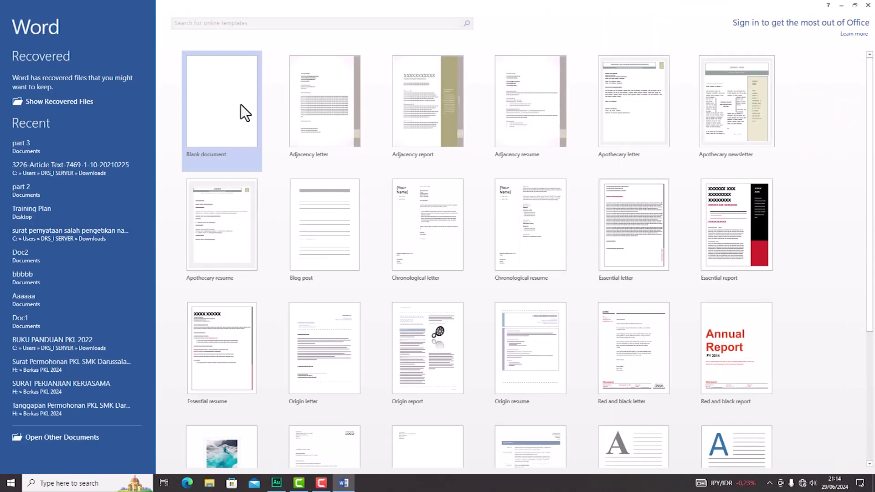
Step: Start a blank document and discard the recovered files
left_click(224, 129)
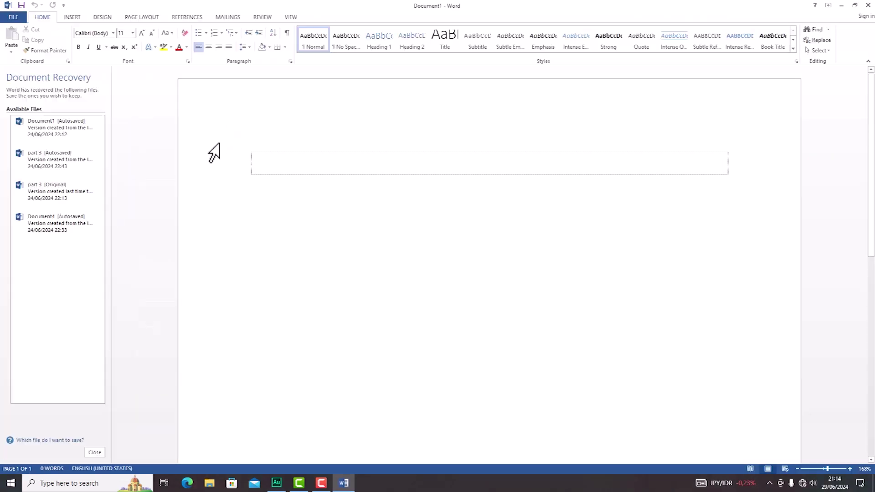
left_click(97, 452)
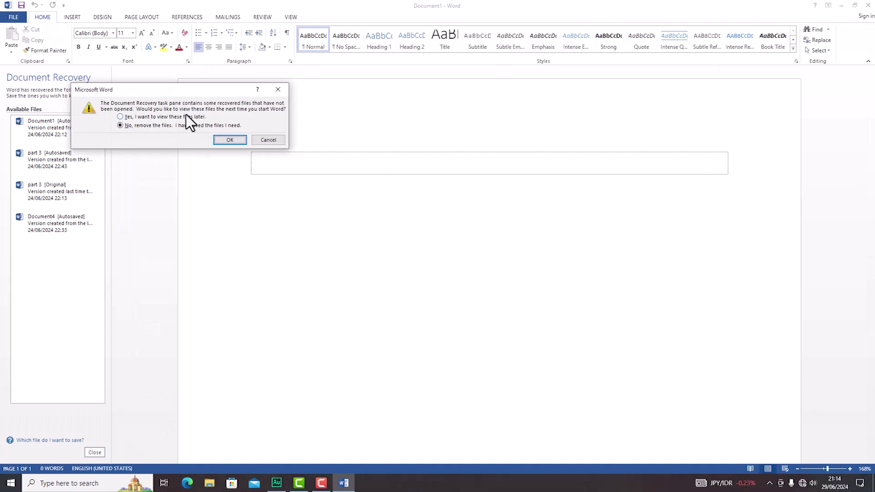
left_click(220, 140)
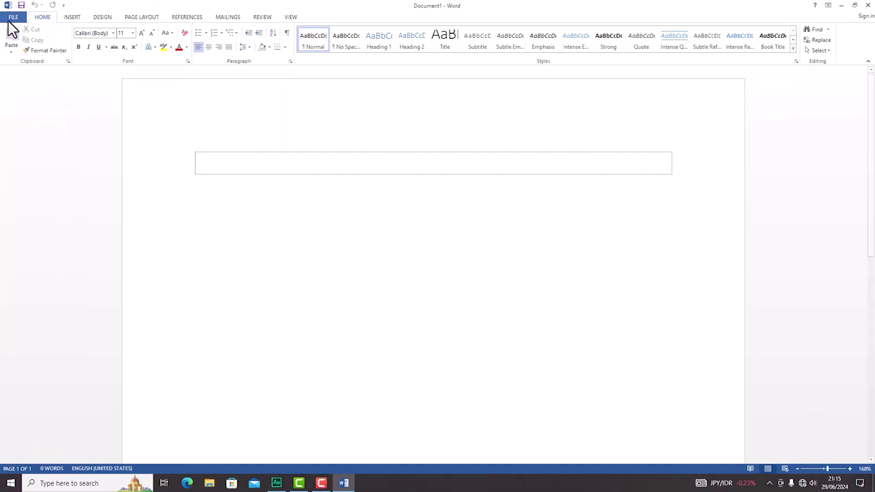
Step: Save the document as 'part4' in Word 97-2003 Document format
left_click(22, 18)
left_click(20, 93)
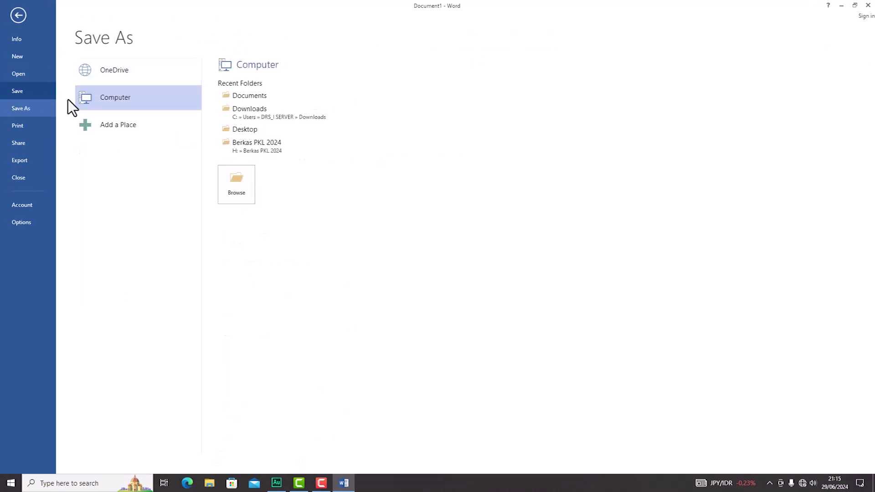
left_click(236, 180)
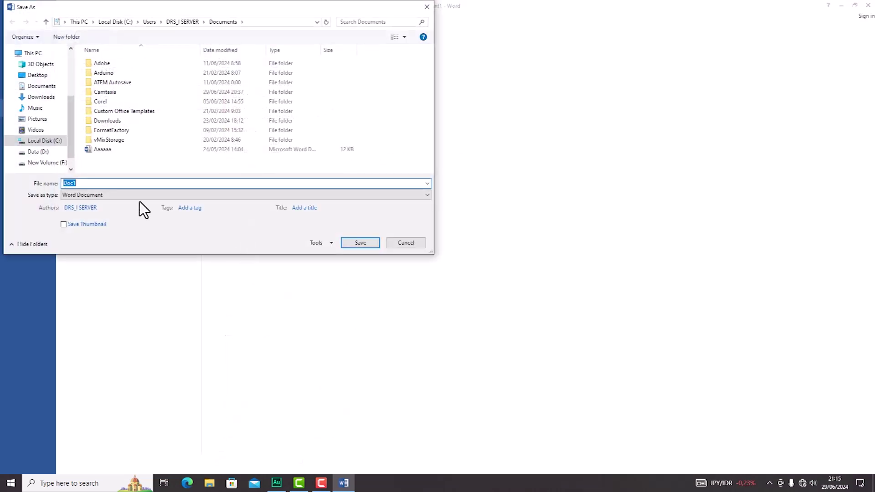
type("part4")
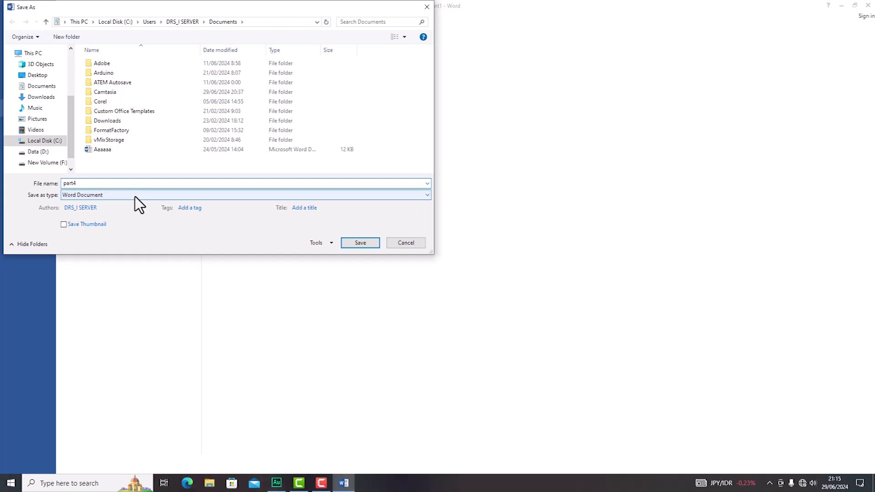
left_click(135, 195)
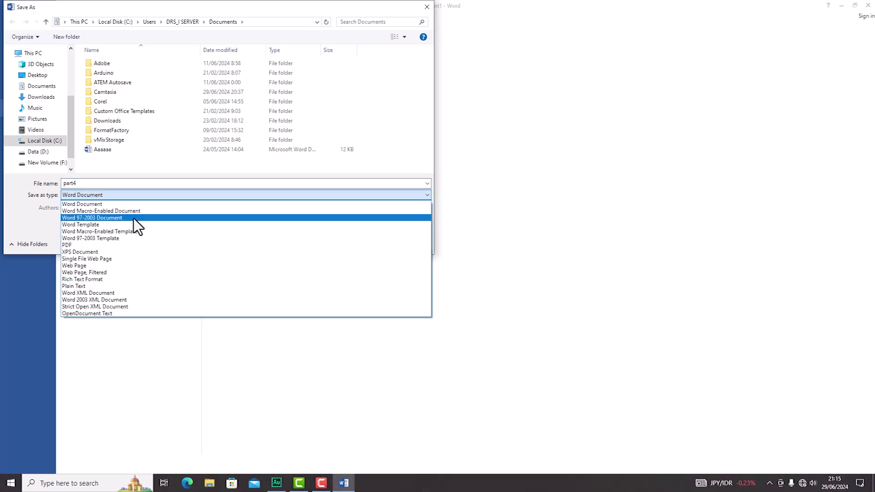
left_click(133, 218)
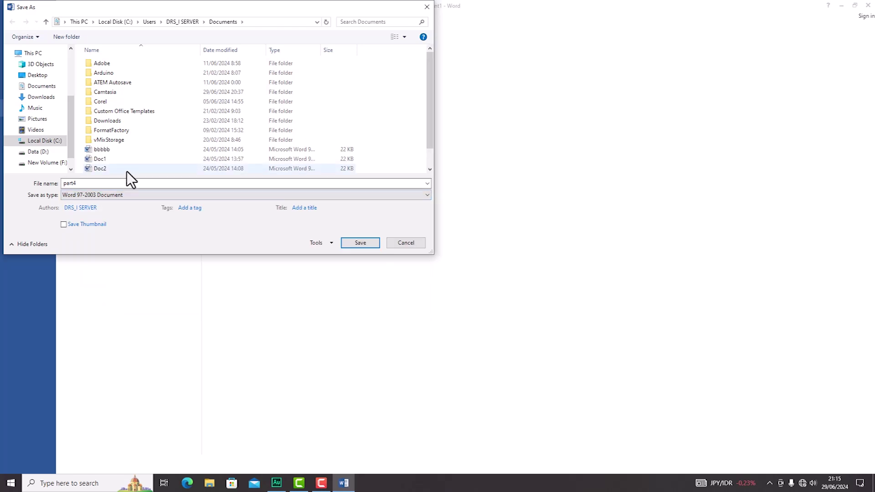
scroll(126, 172, "down", 1)
double_click(114, 183)
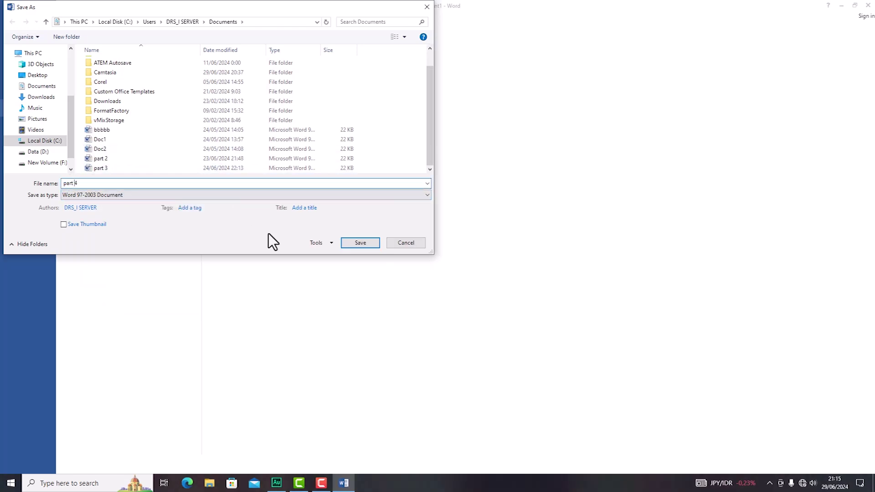
left_click(350, 245)
scroll(351, 217, "down", 5)
scroll(351, 217, "down", 1, "ctrl")
scroll(351, 217, "down", 4, "ctrl")
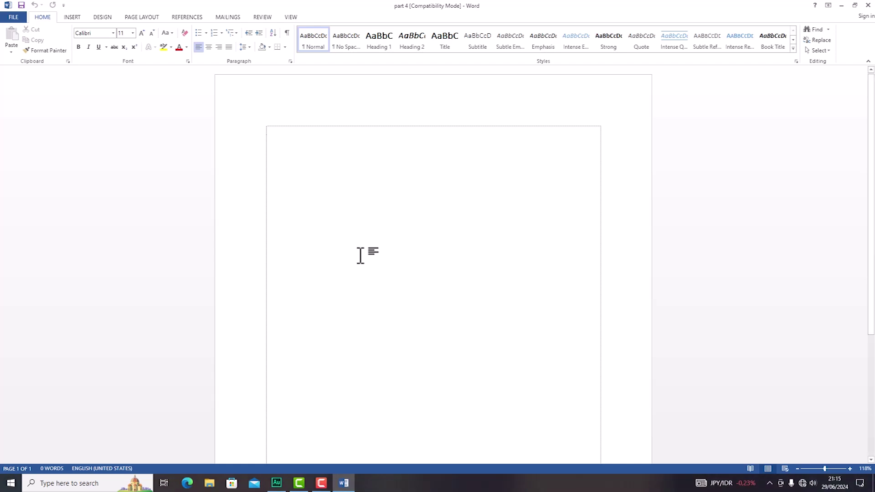
Step: Insert the 'logo 1' picture from the Downloads folder into the page
left_click(78, 20)
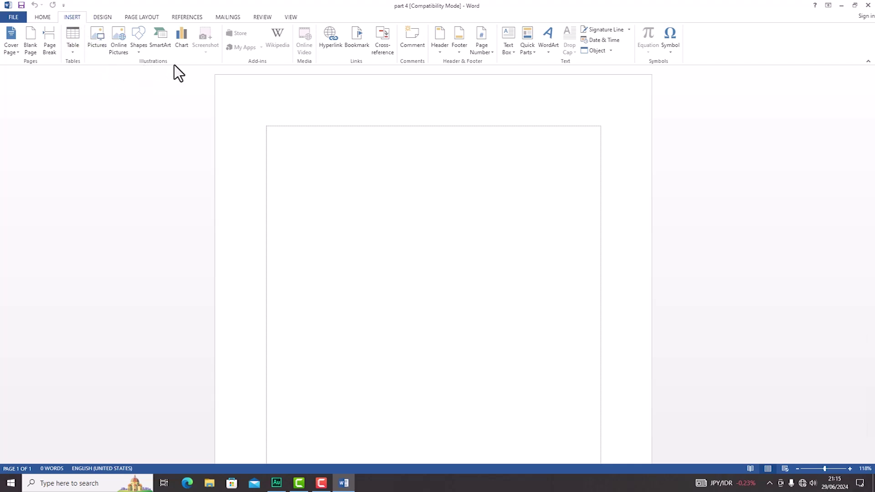
left_click(97, 47)
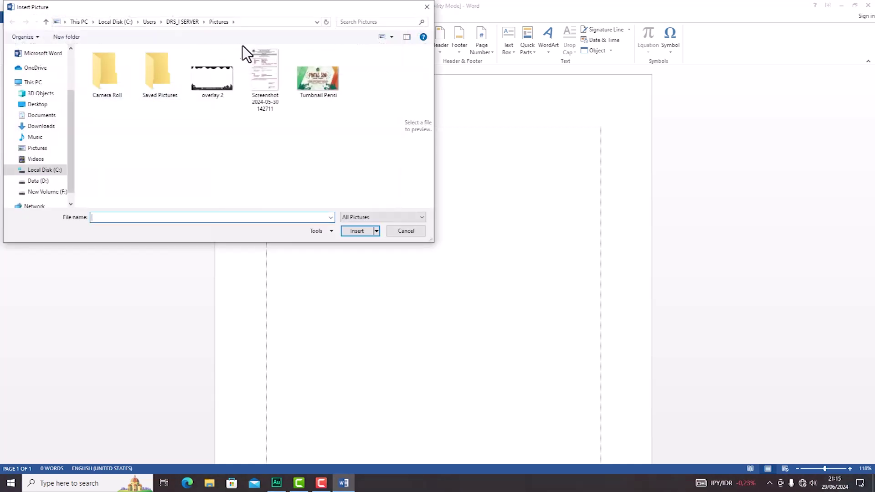
key("F9")
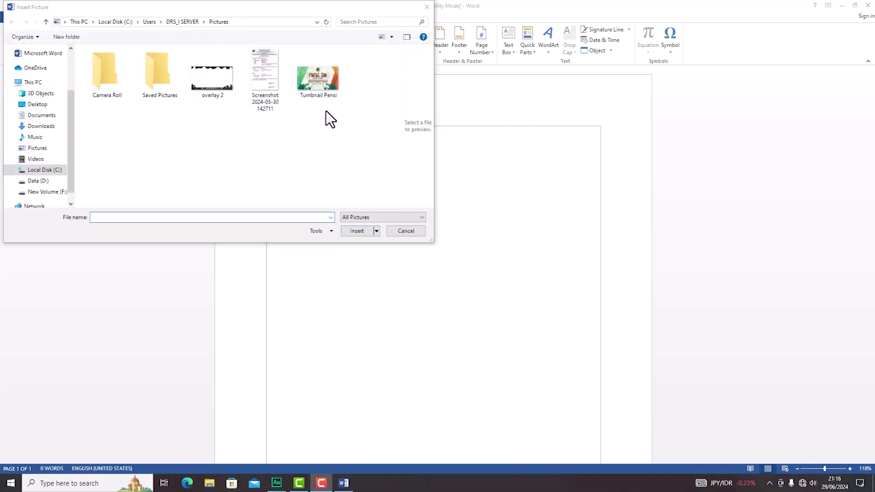
left_click(133, 130)
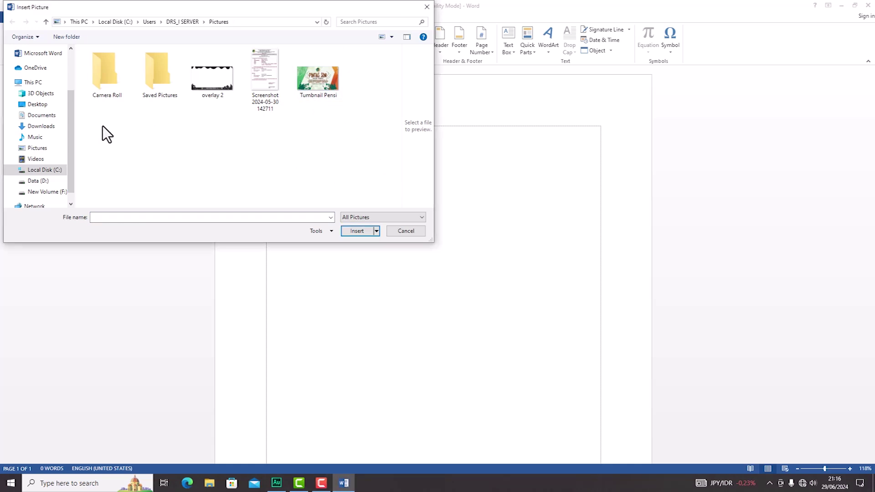
left_click(47, 128)
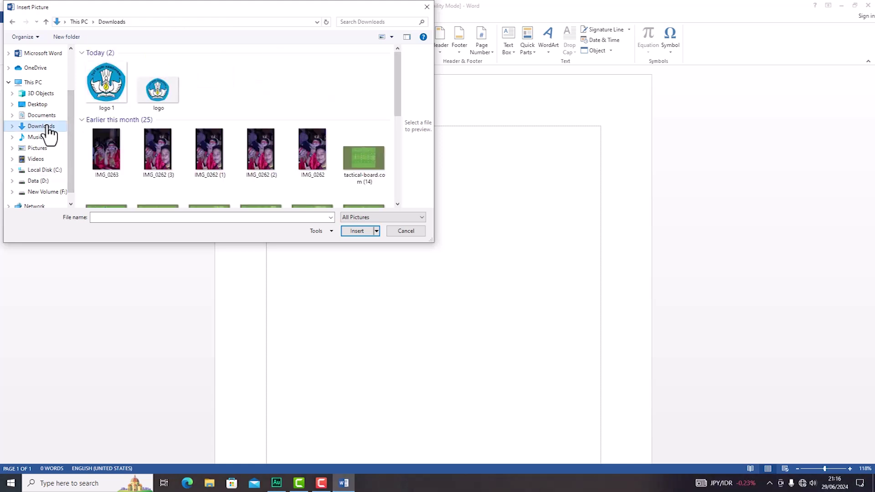
left_click(116, 89)
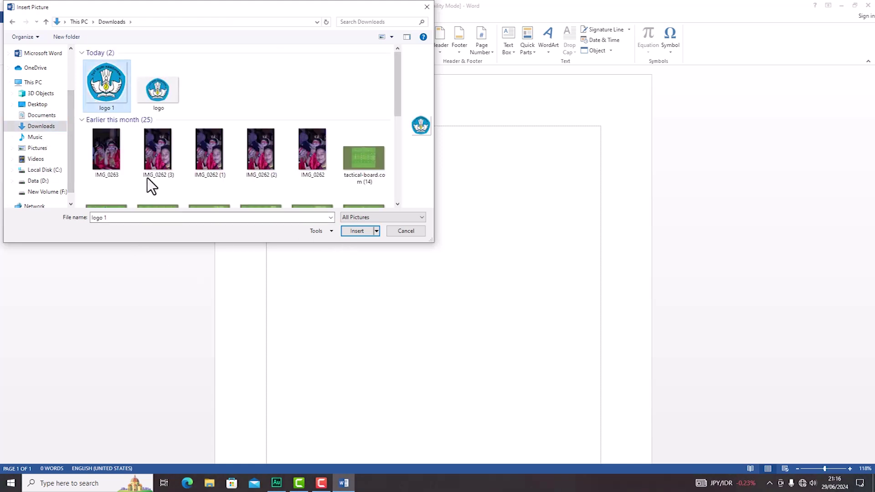
left_click(356, 231)
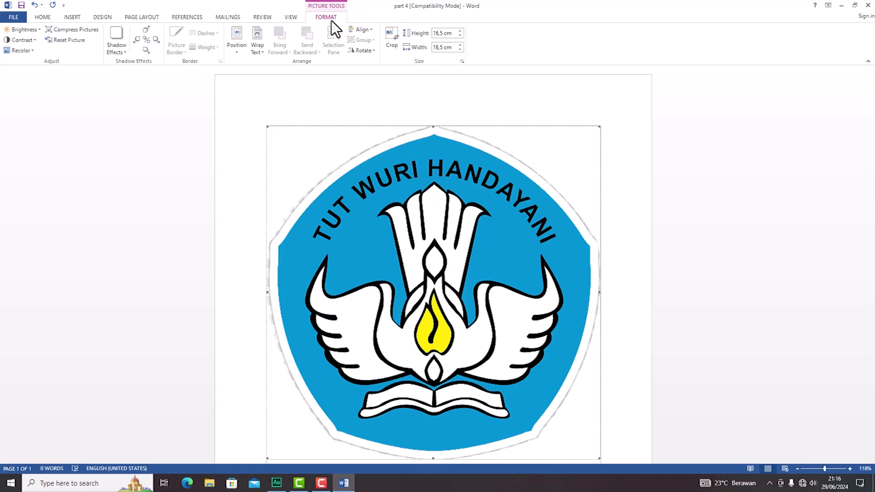
Step: Set the logo's text wrapping to In Front of Text
left_click(605, 229)
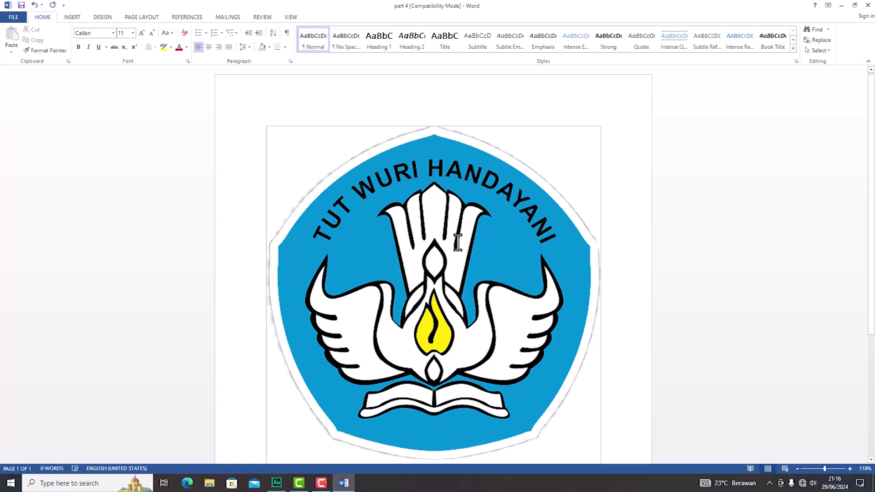
double_click(465, 192)
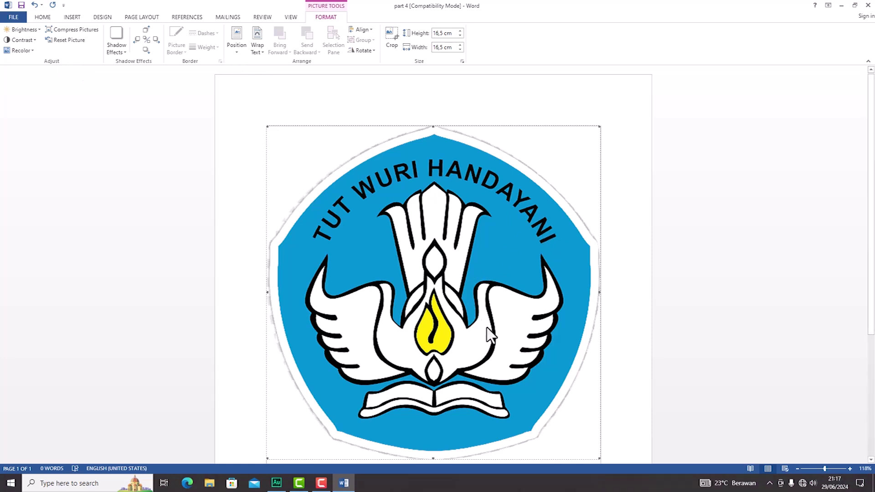
left_click(265, 50)
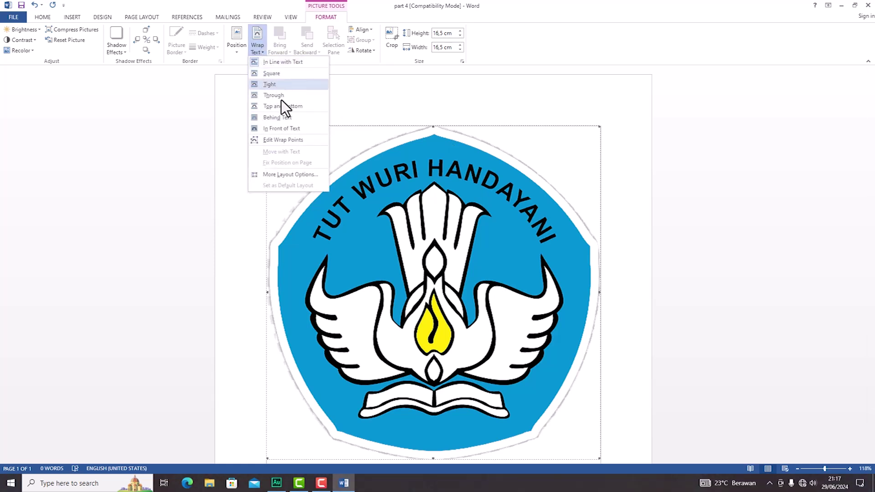
left_click(294, 131)
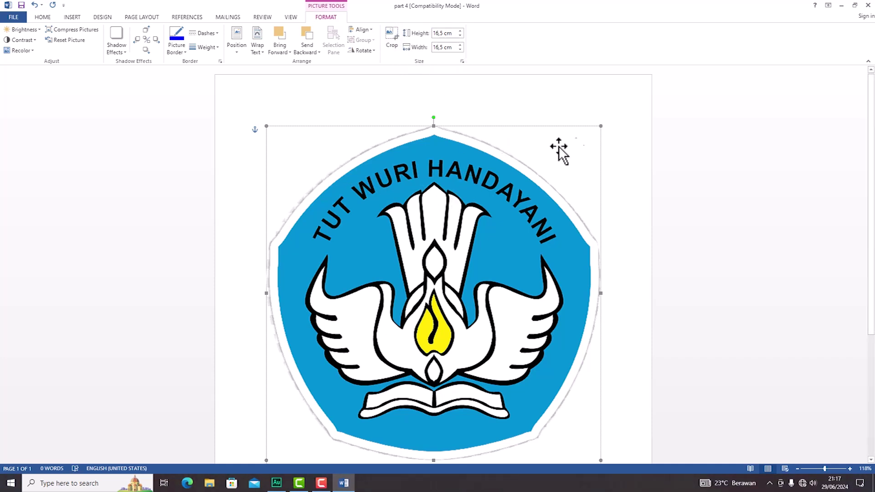
Step: Drag-shrink the logo and move it to the centre of the page
left_click_drag(601, 126, 434, 294)
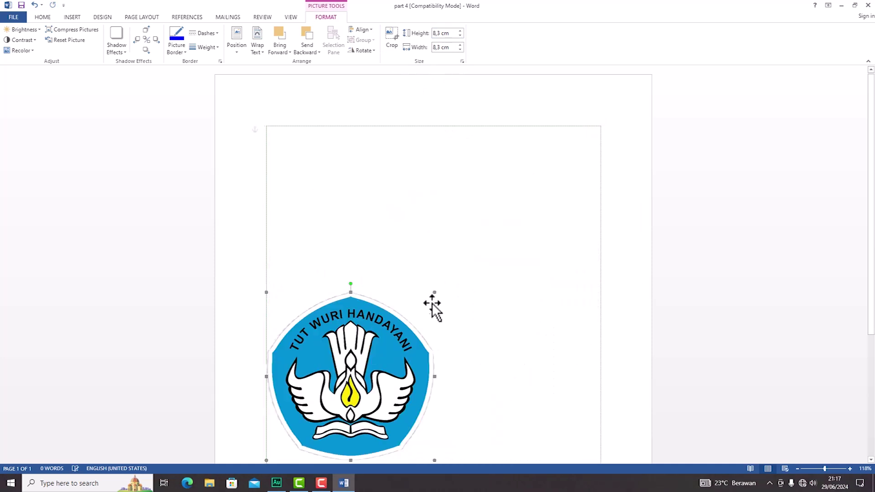
left_click_drag(391, 348, 474, 321)
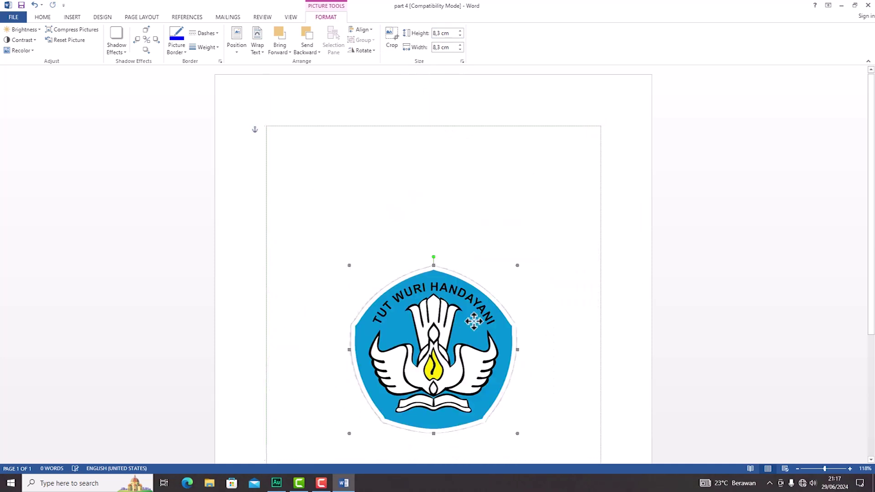
scroll(476, 319, "down", 2)
left_click_drag(471, 291, 471, 297)
left_click_drag(510, 209, 489, 227)
left_click_drag(440, 276, 452, 271)
left_click(557, 206)
left_click(454, 282)
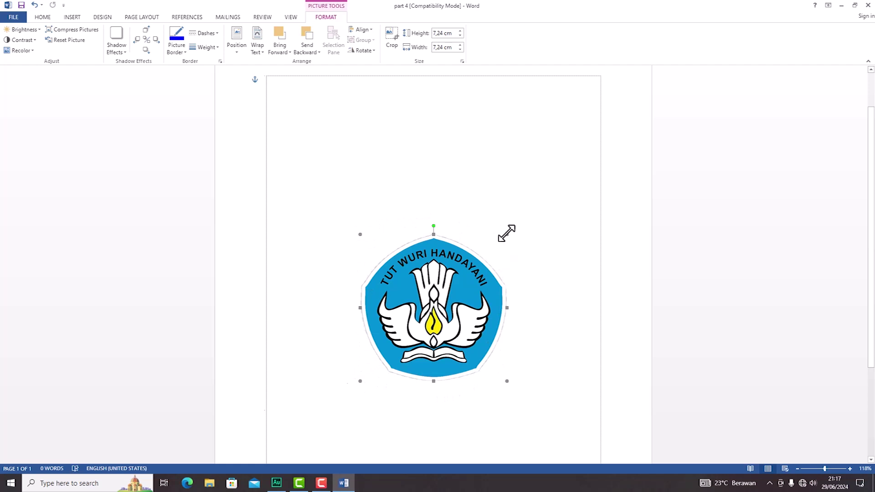
Step: Set the logo's height to exactly 5 cm
left_click_drag(506, 235, 547, 199)
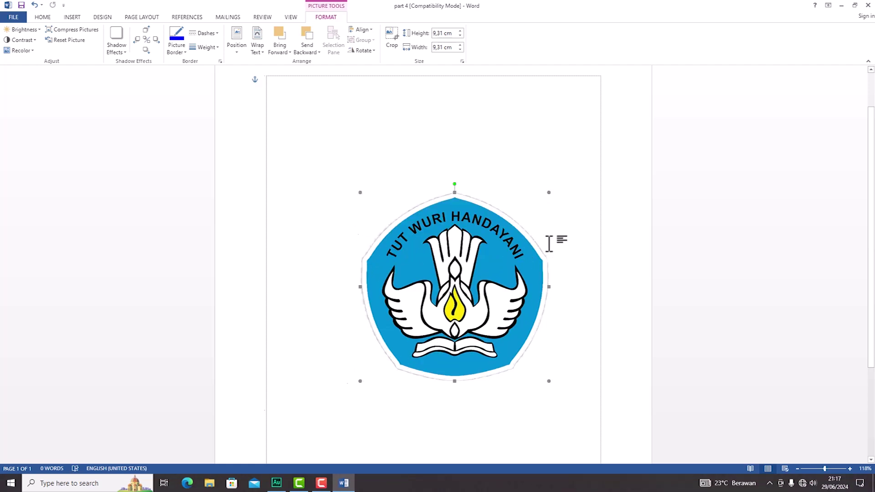
left_click(449, 34)
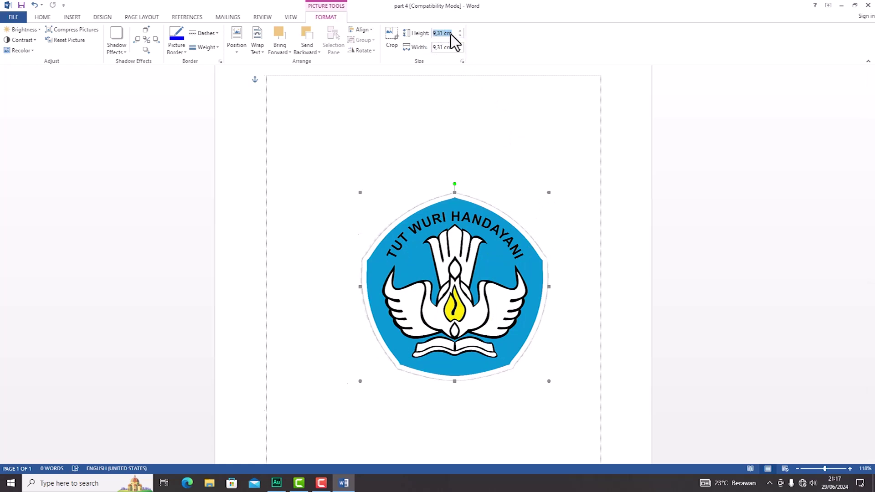
type("5")
key("Return")
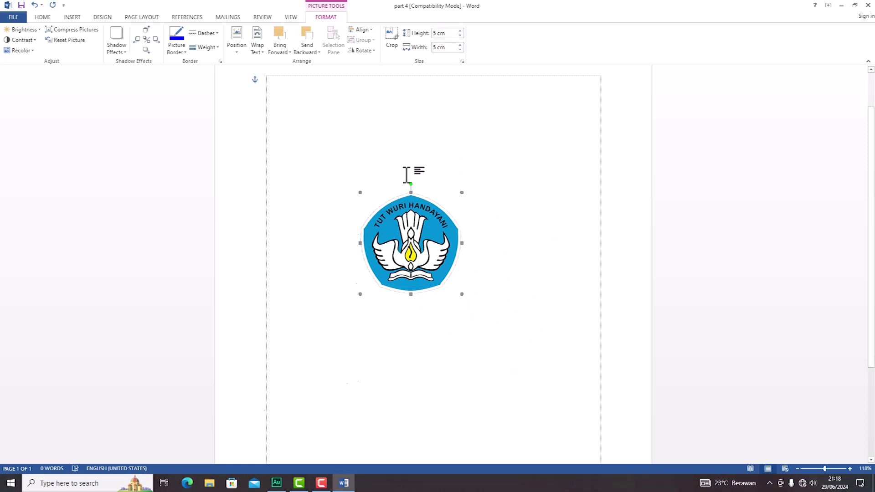
left_click(490, 245)
double_click(427, 241)
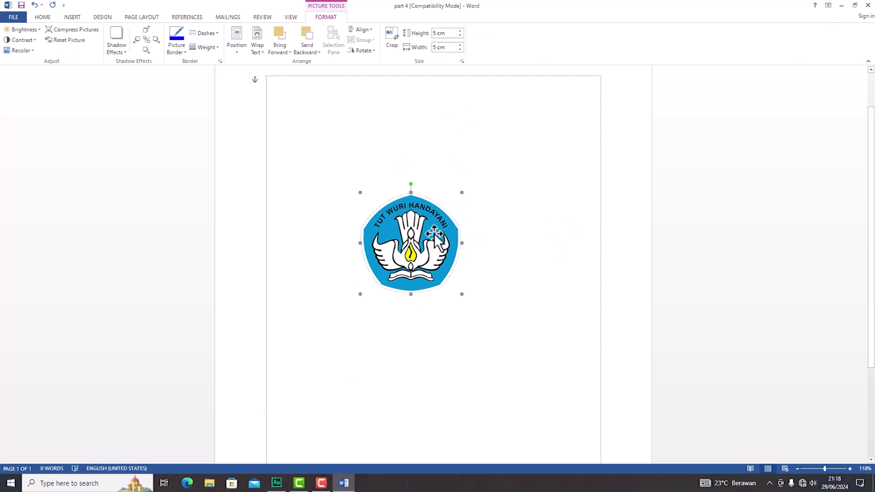
left_click(394, 45)
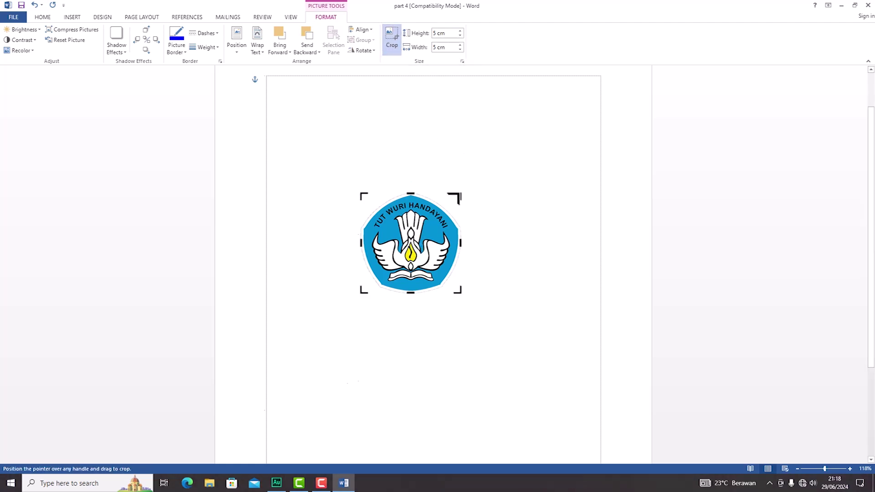
mouse_move(457, 196)
left_mouse_down()
mouse_move(434, 227)
mouse_move(450, 204)
left_mouse_up()
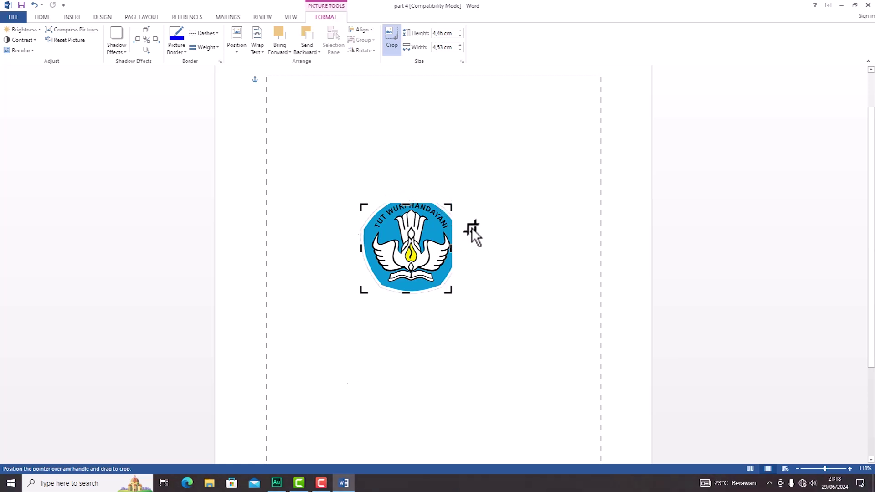
left_click(479, 214)
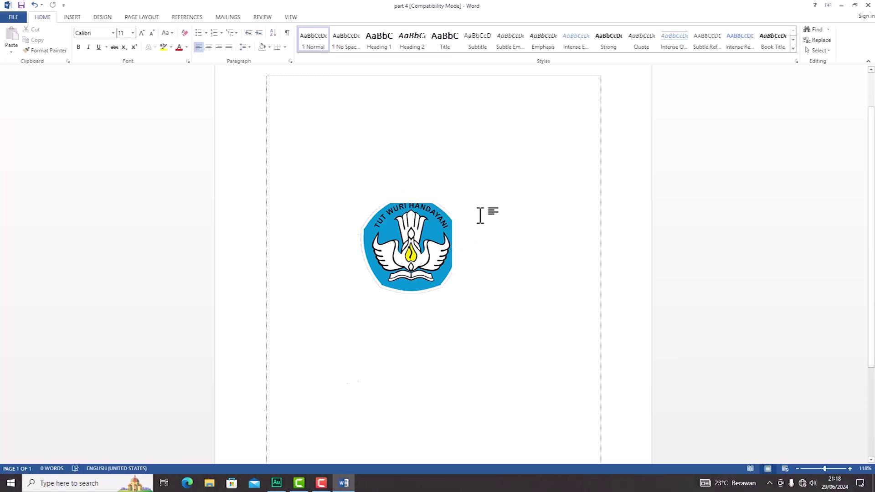
key("ctrl+z")
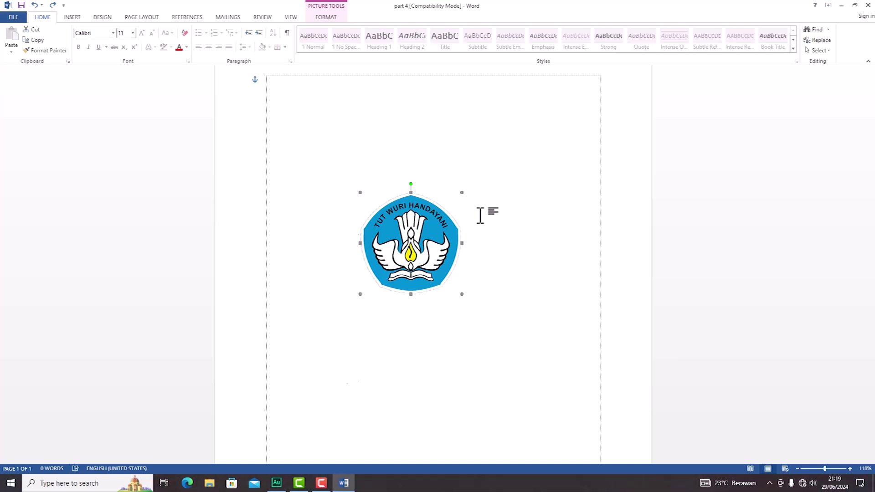
Step: Switch the ribbon to the INSERT tab
left_click(77, 17)
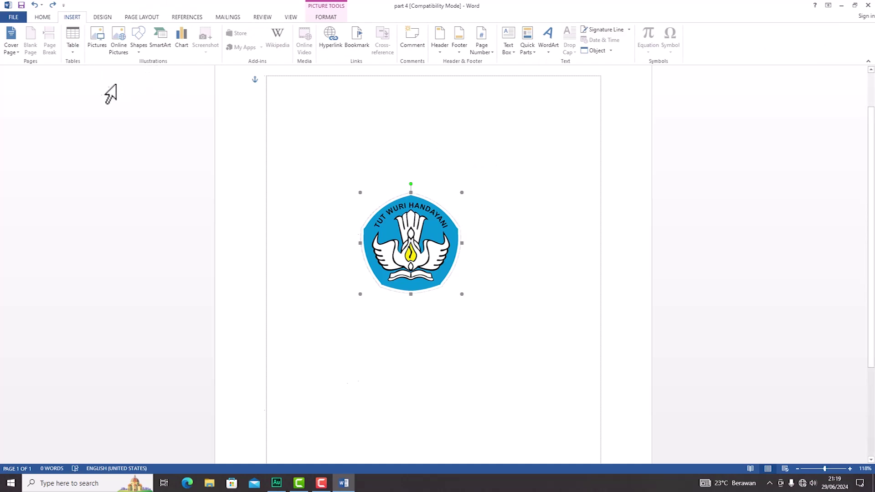
Step: Browse to 'logo 1' in Downloads via Pictures, then cancel the insert
left_click(99, 46)
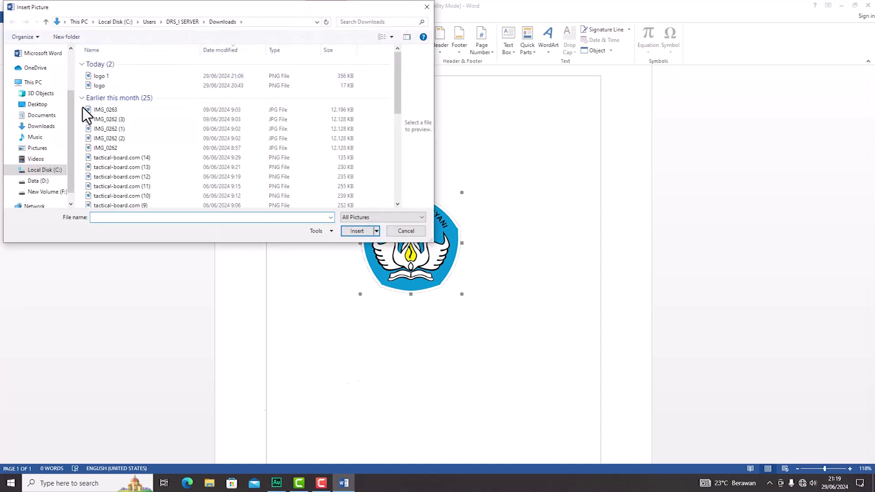
left_click(50, 172)
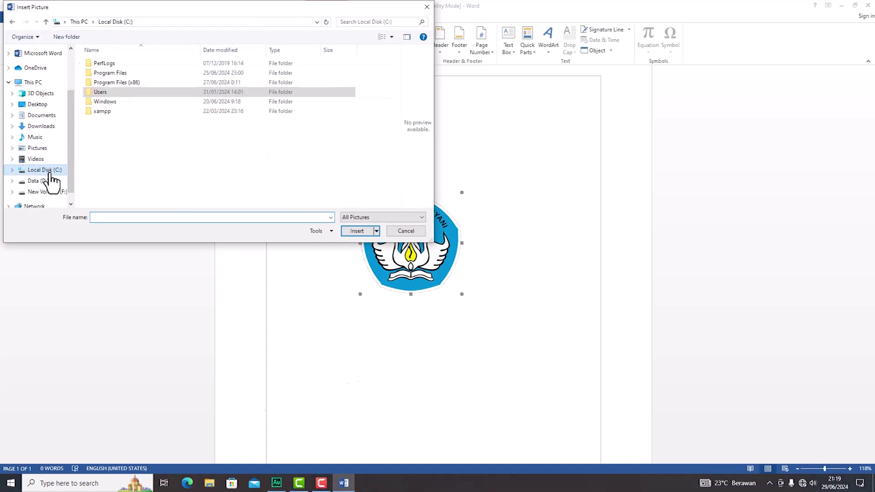
left_click(43, 126)
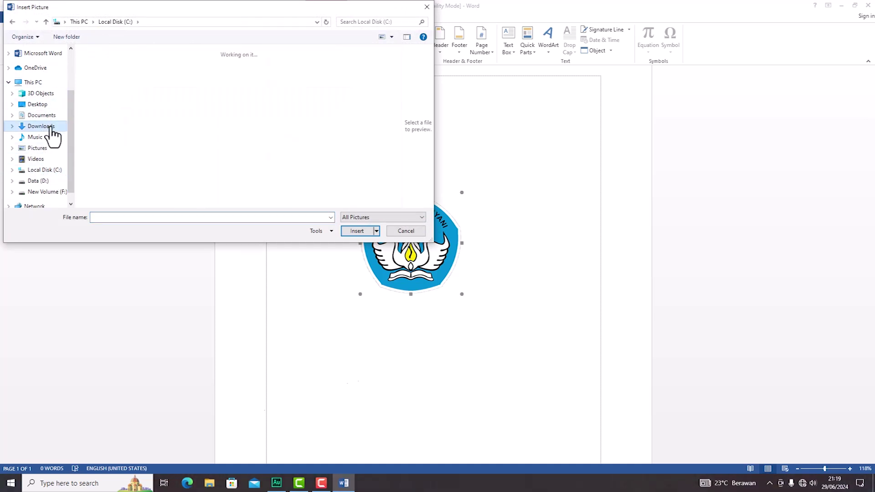
left_click(123, 86)
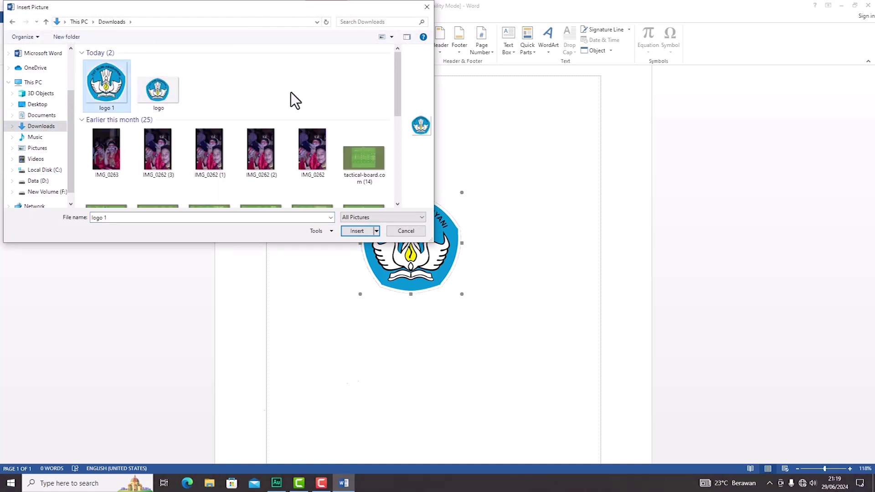
left_click(401, 231)
Step: Select the logo on the page and delete it
left_click(500, 235)
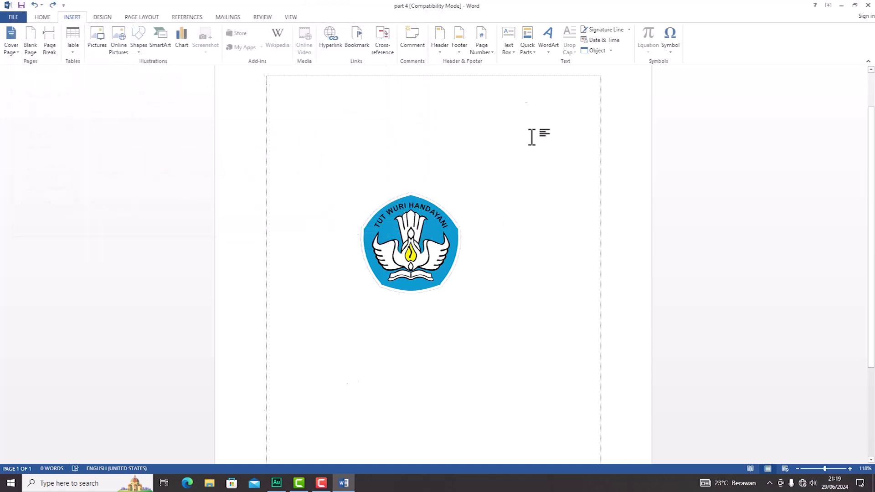
left_click(434, 240)
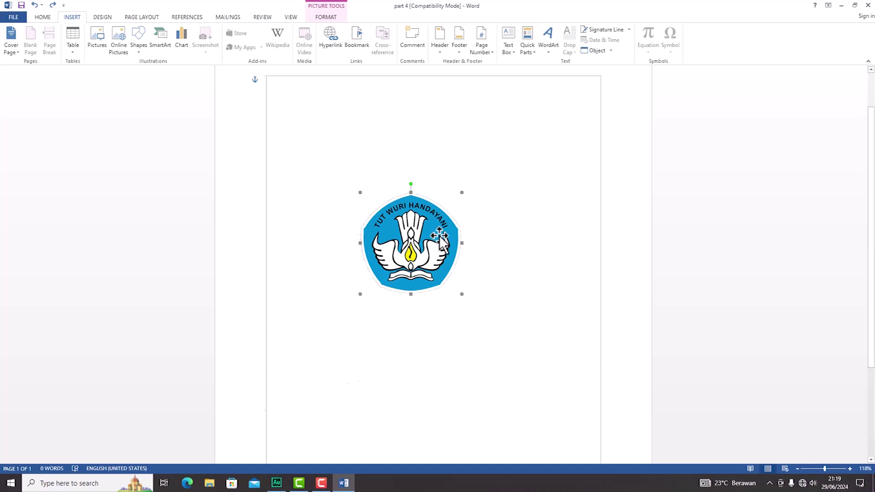
left_click(416, 110)
left_click(430, 231)
key("Delete")
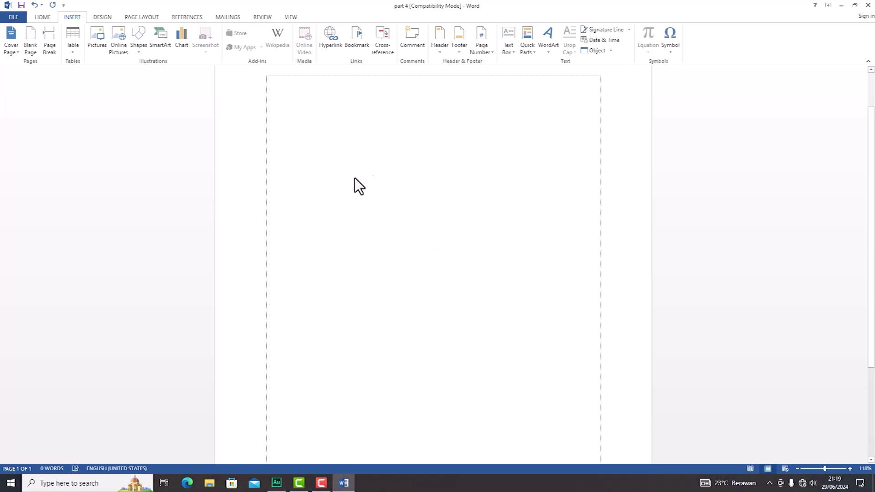
Step: Type the title 'LAPORAN HASIL KERJA LAPANGAN' and the CorelDRAW 2020 logo-design subtitle
key("F10")
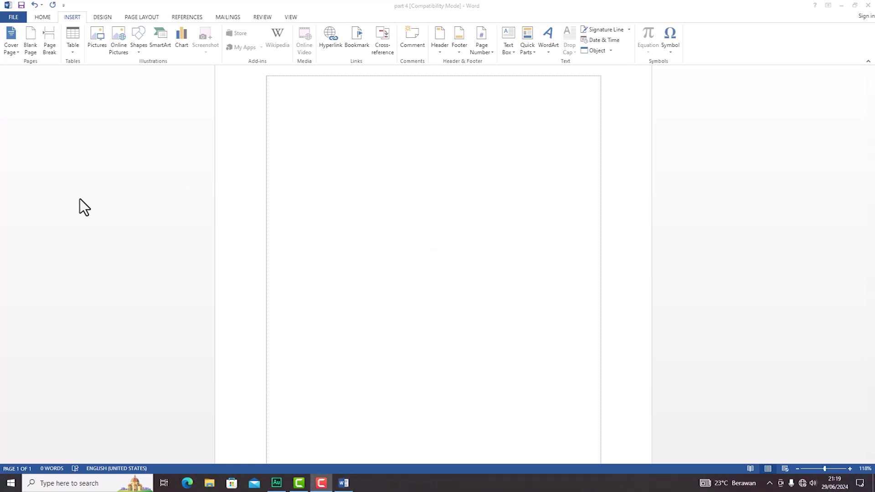
left_click(294, 99)
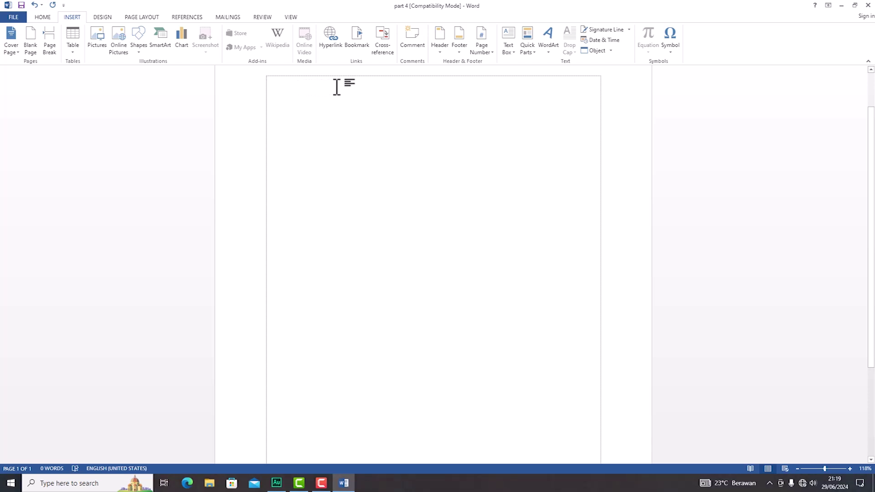
type("LAPORAN HASIL KERJA LAPANGAN")
key("Return")
type("MEMBUAT DESAIN LOGO MENGGUNAKAN APLIKASI CORELDRAW 2020")
key("Return")
key("Return")
key("Return")
key("Return")
key("Return")
key("Return")
Step: Type 'Disusun oleh :', the student's name and an 'NIM :' line
type("Disusun oleh :")
key("Return")
key("Return")
type("NIM :")
Step: Type 'SEKOLAH MENENGAH KEJURUAN (SMK)', 'DARUSSALAM ARGOMULYO' and 'TAHUN AJARAN 2021/2022' lines
key("Return")
key("Return")
type("Sekolah")
key("Up")
key("Up")
key("Left")
key("Left")
key("BackSpace")
type("S")
key("Down")
key("Down")
key("End")
key("BackSpace")
key("BackSpace")
key("BackSpace")
key("BackSpace")
key("BackSpace")
key("BackSpace")
type("EKOLAH MENENGAH KEJURUAN (SMK)")
key("Return")
type("DARUSSALAM ARGOMULYO")
key("Return")
type("TAHUN AJARAN 2021/2022")
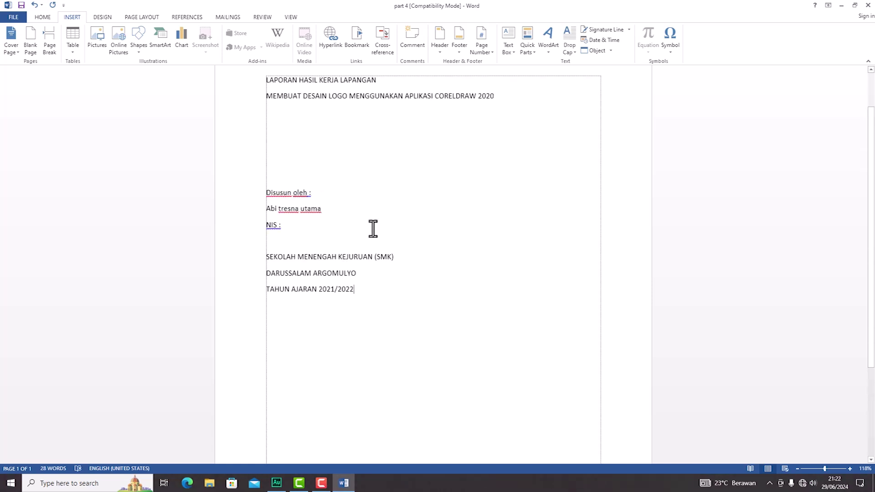
scroll(373, 229, "up", 2)
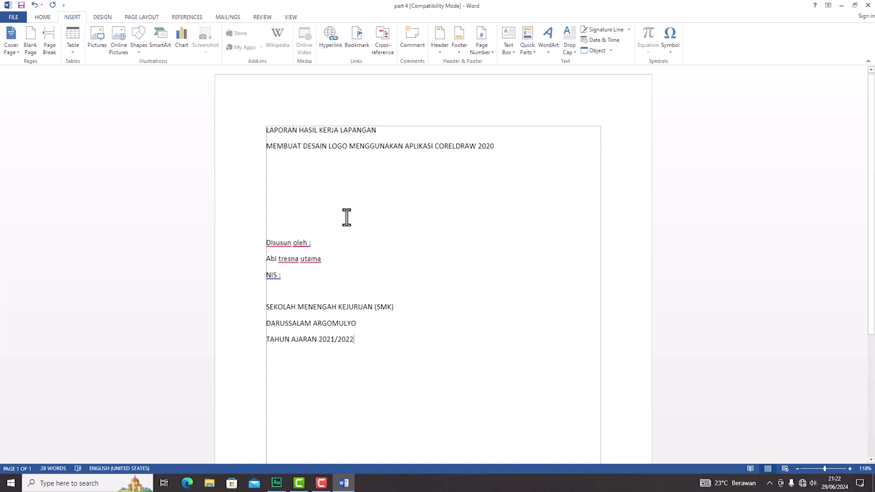
scroll(346, 217, "down", 8)
scroll(346, 217, "up", 4)
scroll(346, 217, "up", 4)
scroll(334, 412, "down", 4)
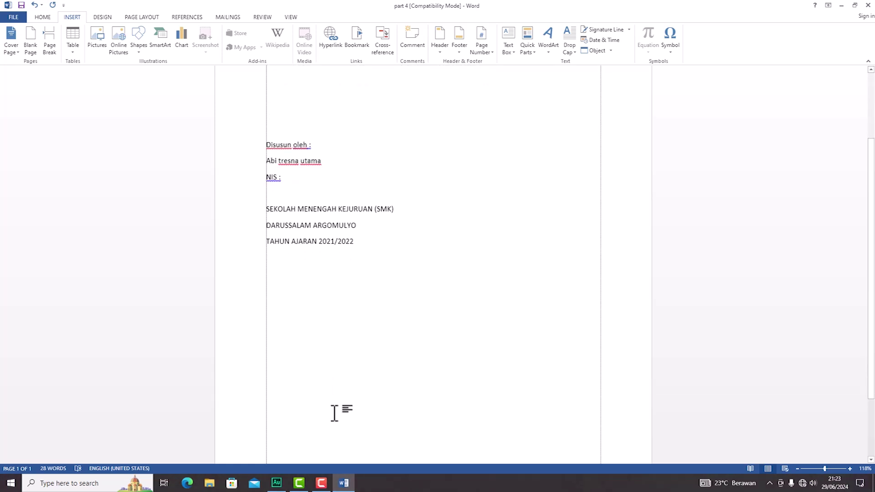
scroll(334, 413, "up", 3)
scroll(334, 412, "up", 1)
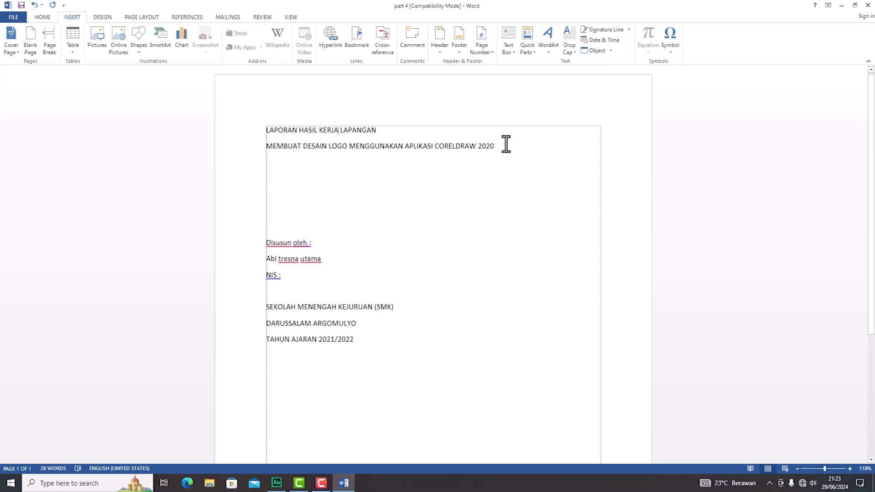
Step: Make the two title lines bold
left_click_drag(494, 145, 265, 133)
left_click(45, 18)
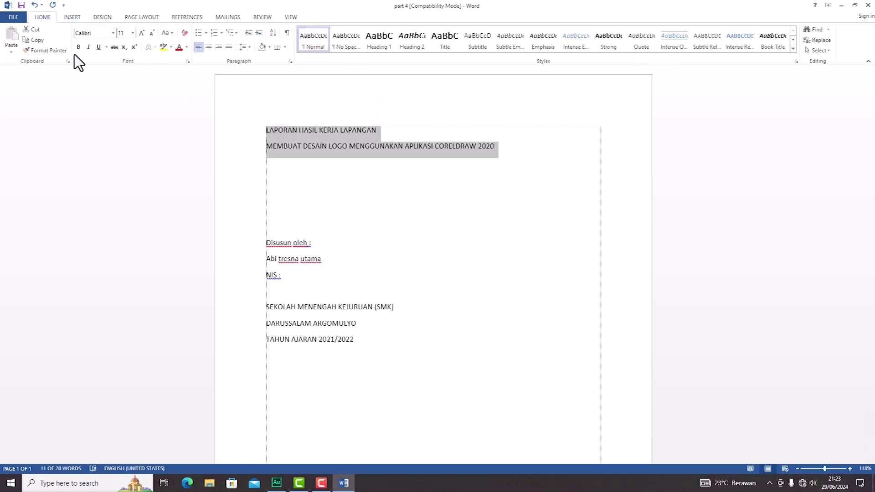
left_click(79, 48)
left_click(328, 179)
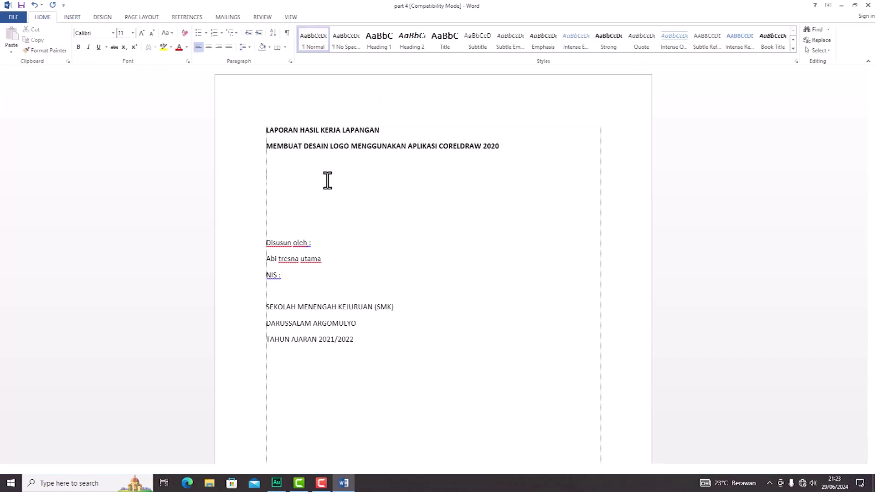
Step: Change the whole document's font to Times New Roman
key("ctrl+a")
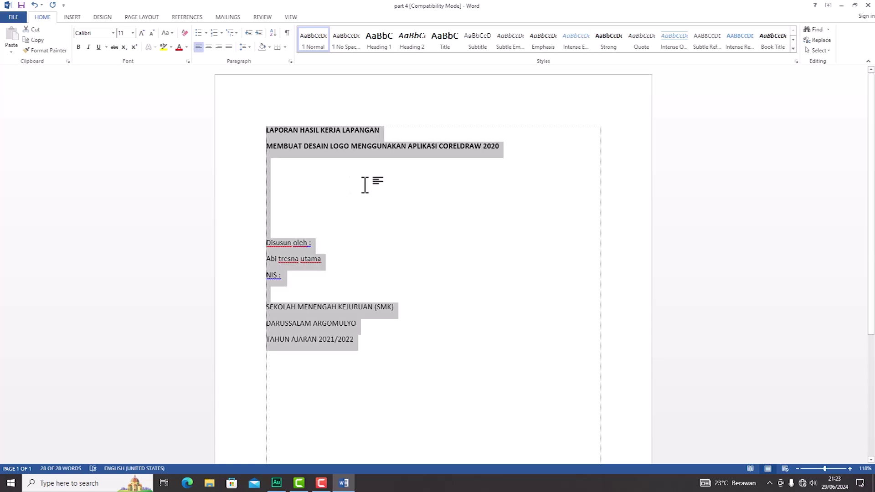
left_click(102, 33)
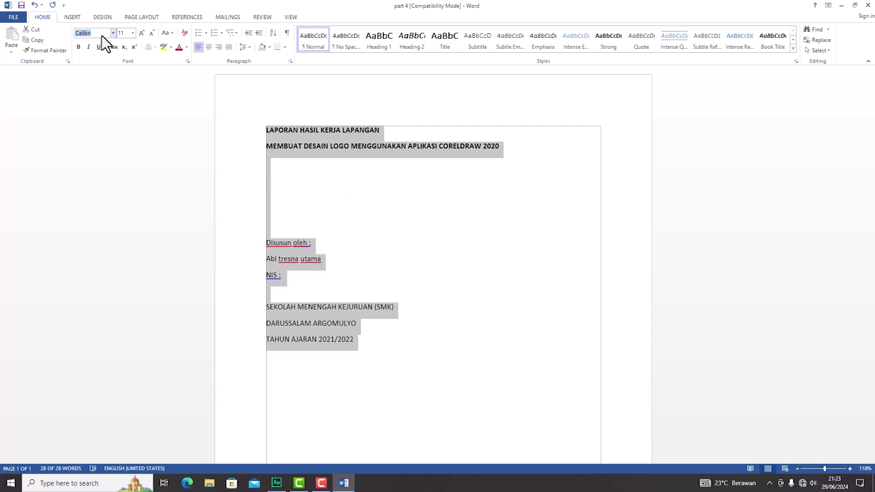
type("Times New Roman")
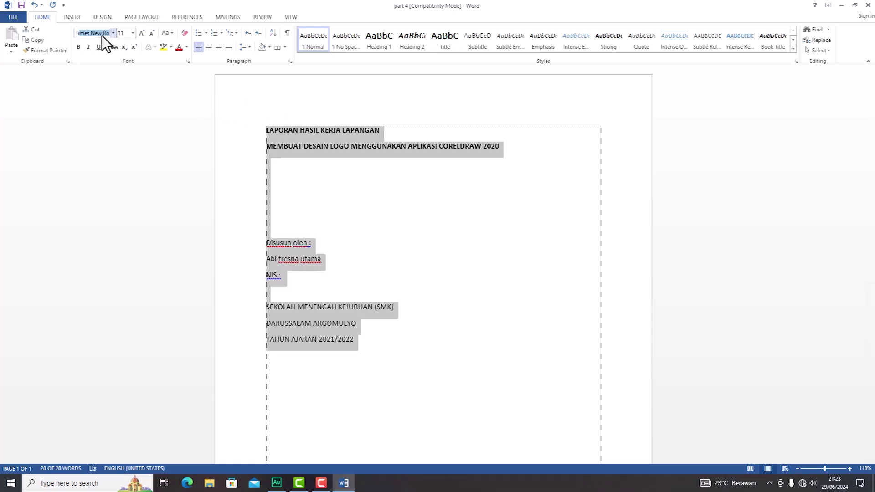
key("Return")
Step: Enlarge the two title lines to 14 pt and center them
left_click_drag(549, 148, 258, 117)
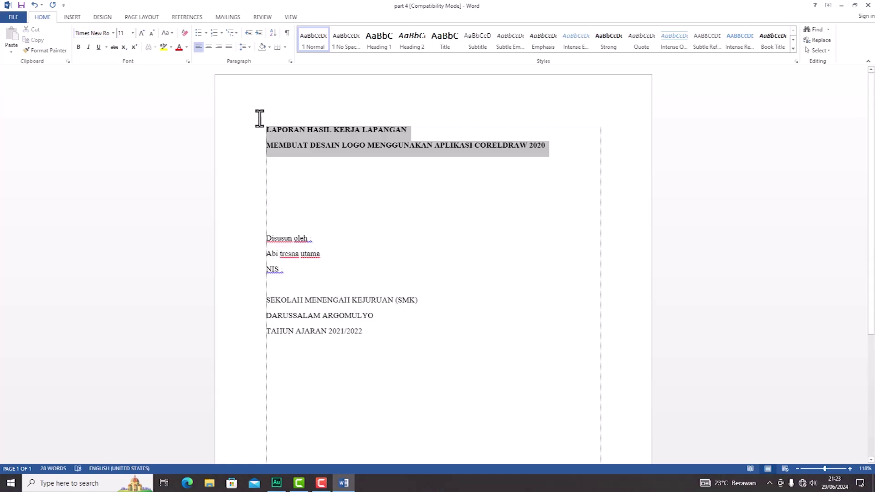
left_click(141, 33)
left_click(141, 32)
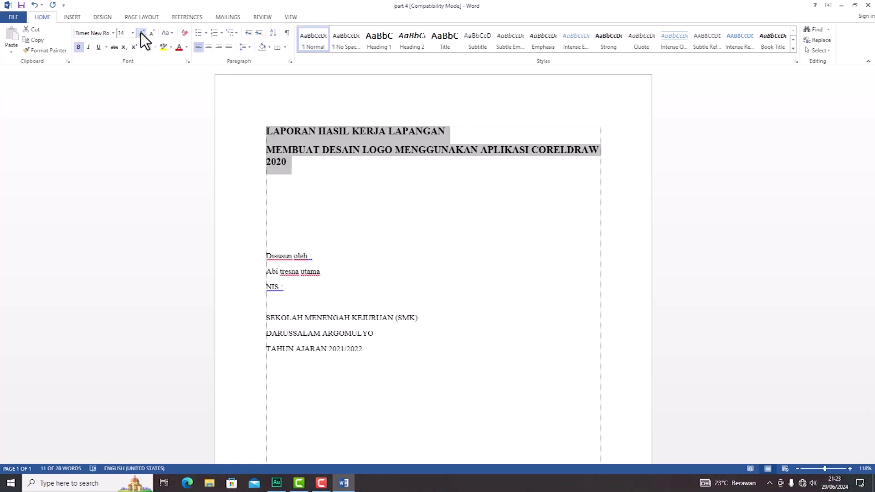
left_click(209, 48)
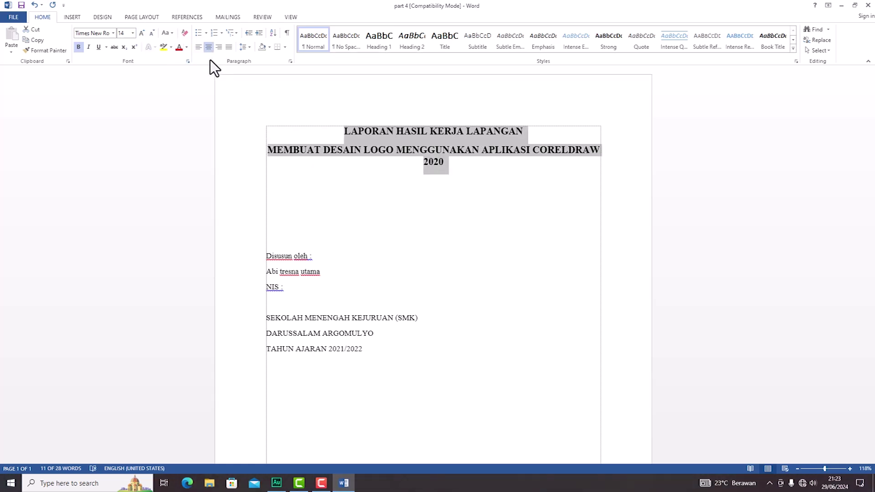
Step: Enlarge the Disusun oleh, name and NIS lines to 12 pt and center them
left_click_drag(297, 289, 271, 259)
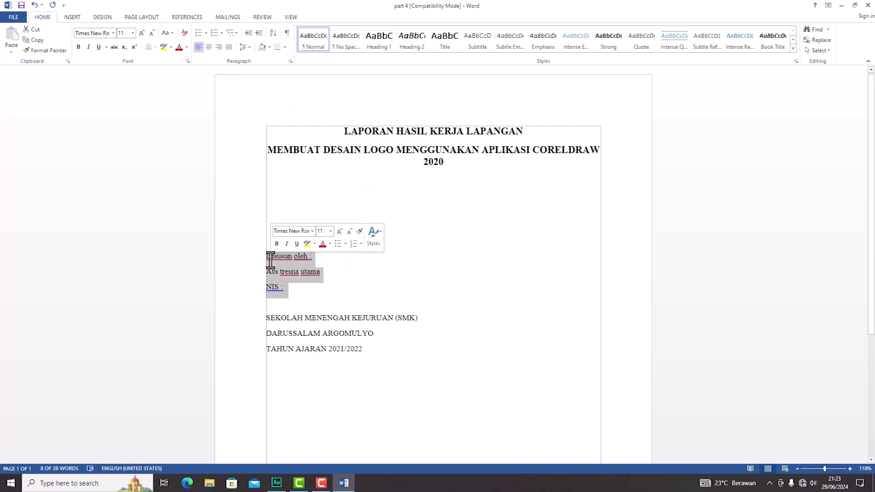
left_click(141, 34)
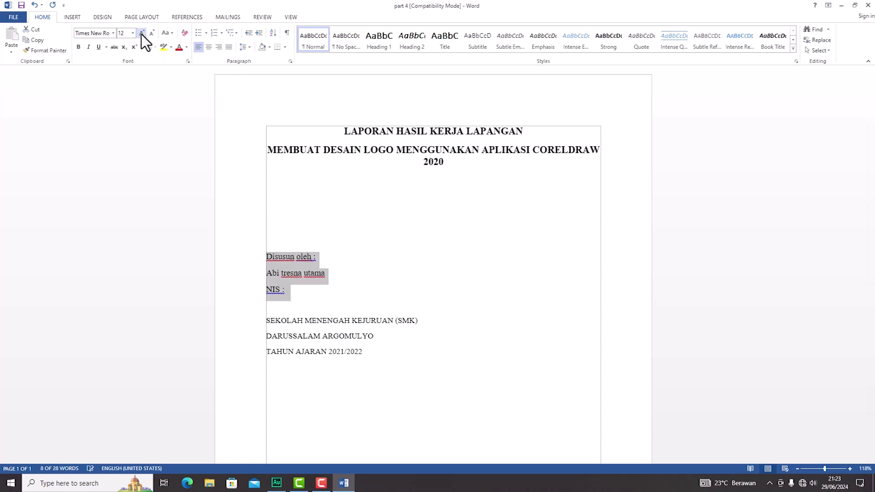
left_click(210, 47)
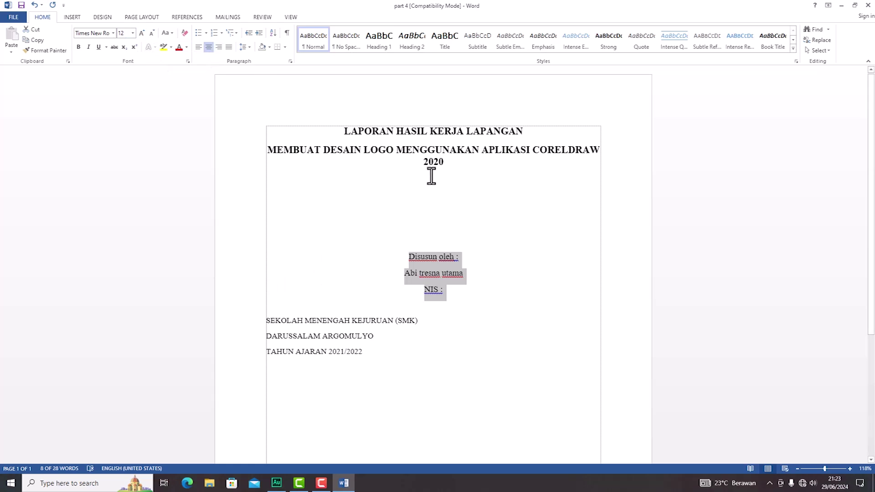
Step: Make the school name and school-year lines bold, 14 pt and centered
left_click_drag(386, 351, 278, 321)
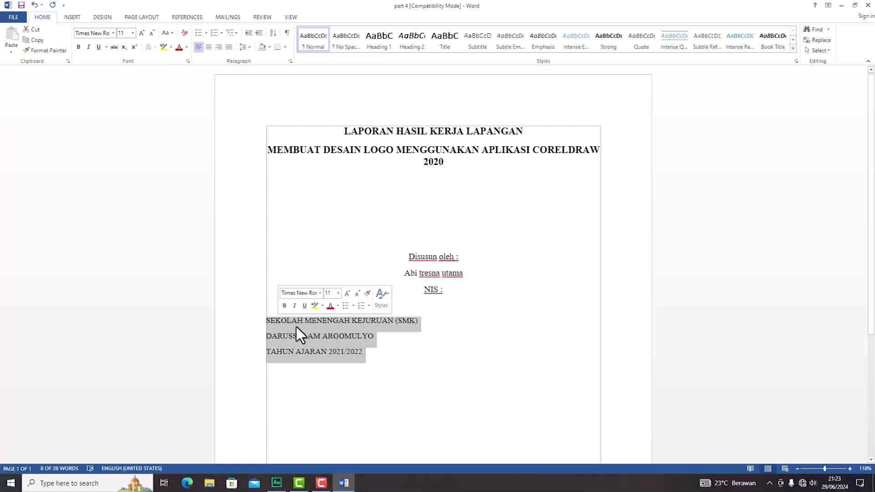
left_click(79, 48)
left_click(142, 32)
left_click(142, 33)
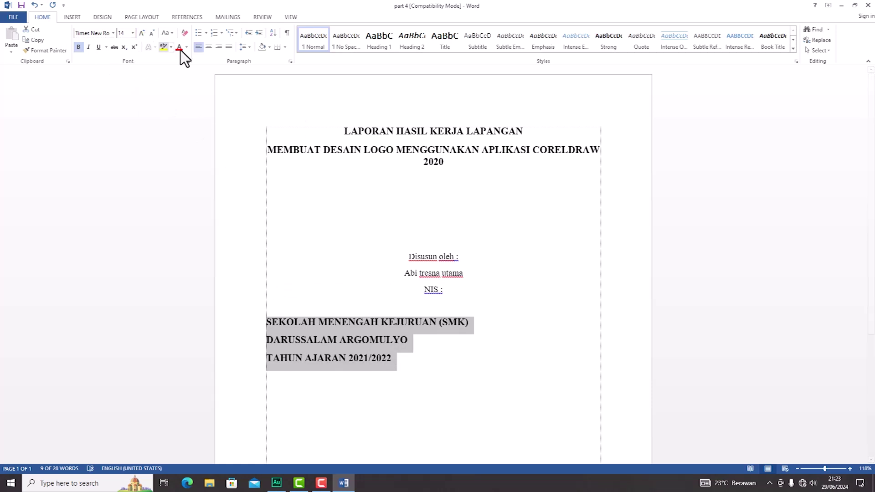
left_click(209, 47)
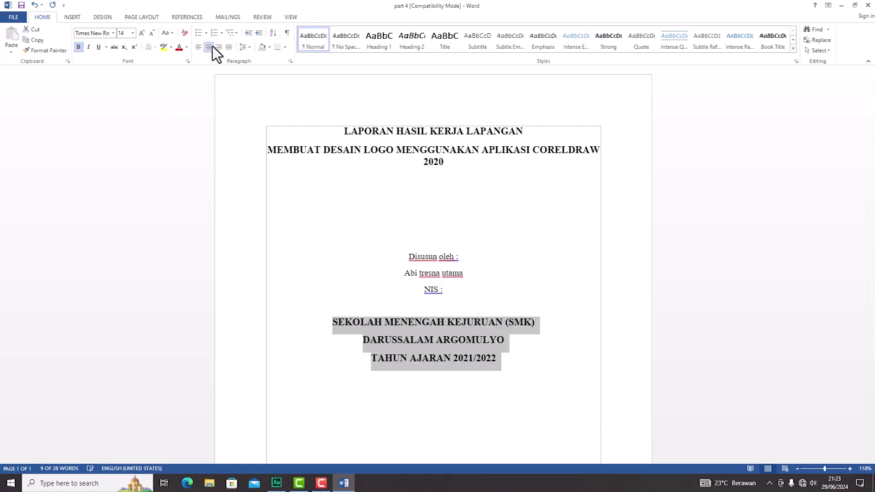
left_click(449, 243)
Step: Bold the student's name line
left_click_drag(464, 273, 406, 275)
left_click(414, 258)
left_click(473, 277)
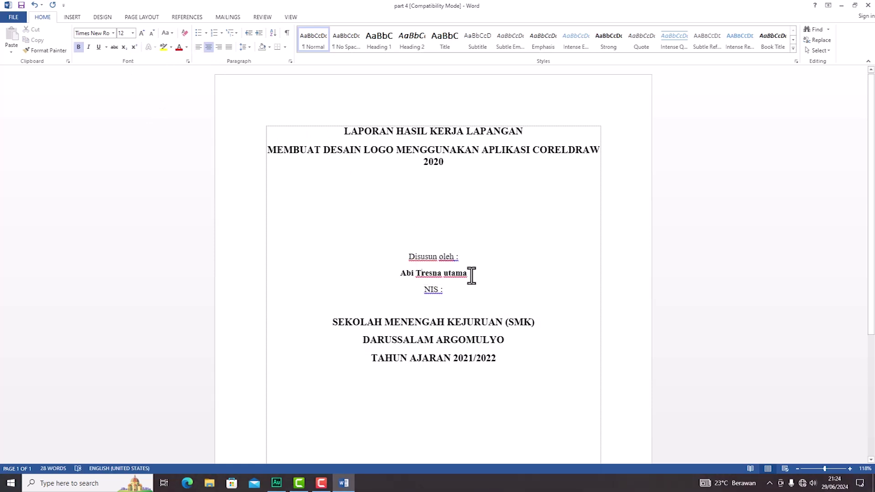
key("ctrl+z")
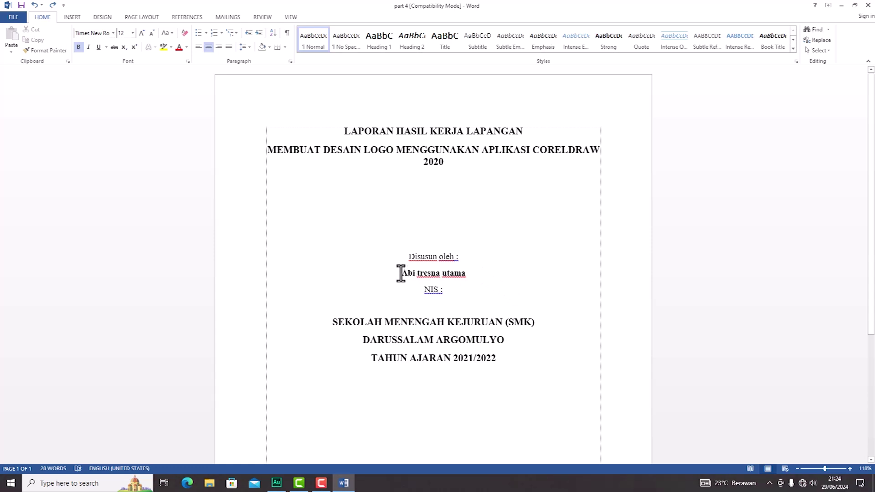
Step: Select the student's name line beneath 'Disusun oleh :'
left_click_drag(400, 273, 464, 276)
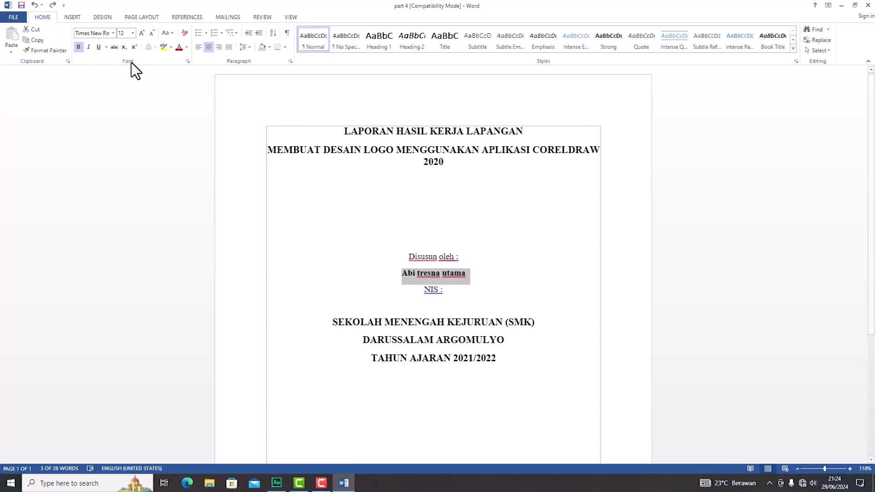
Step: After trying uppercase and lowercase, set the student's name to Capitalize Each Word
left_click(171, 34)
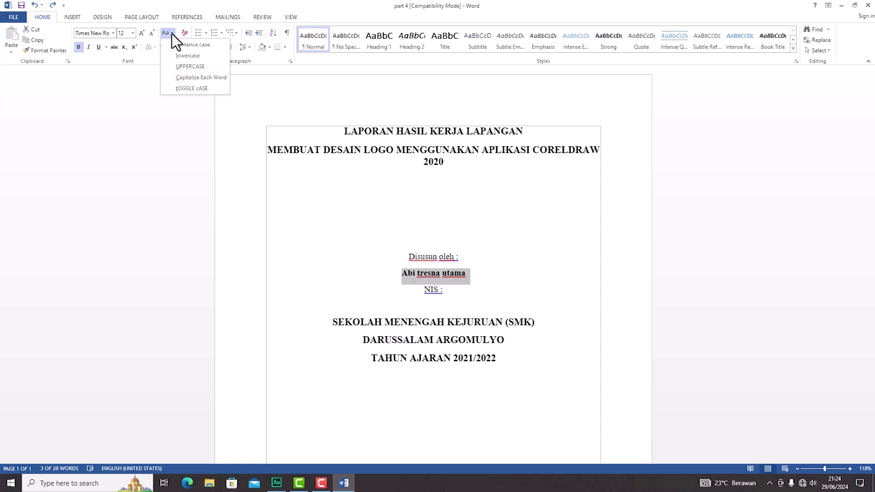
left_click(173, 64)
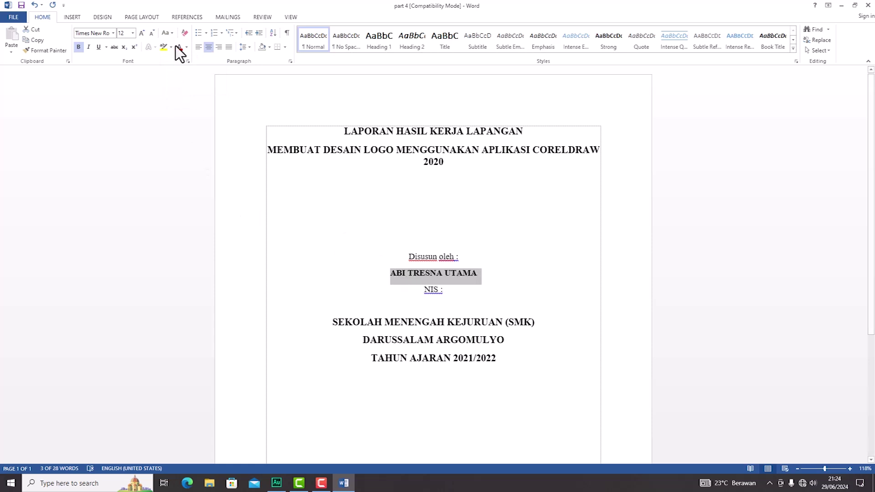
left_click(166, 32)
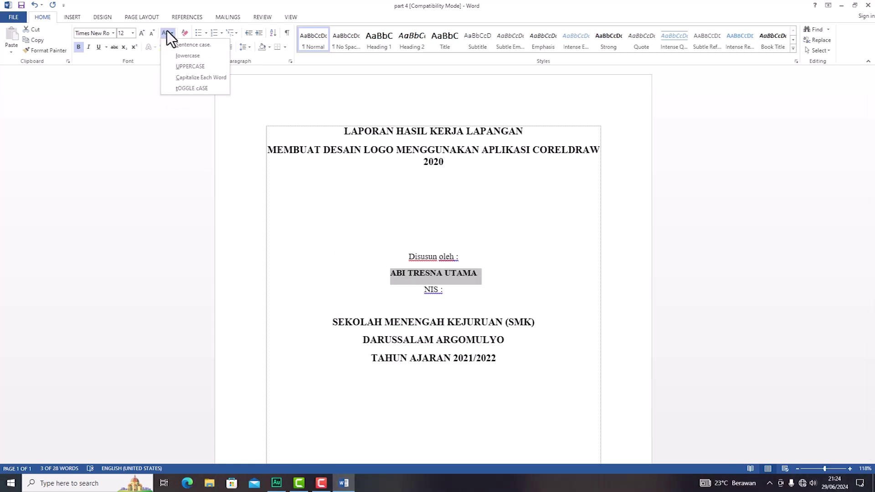
left_click(178, 56)
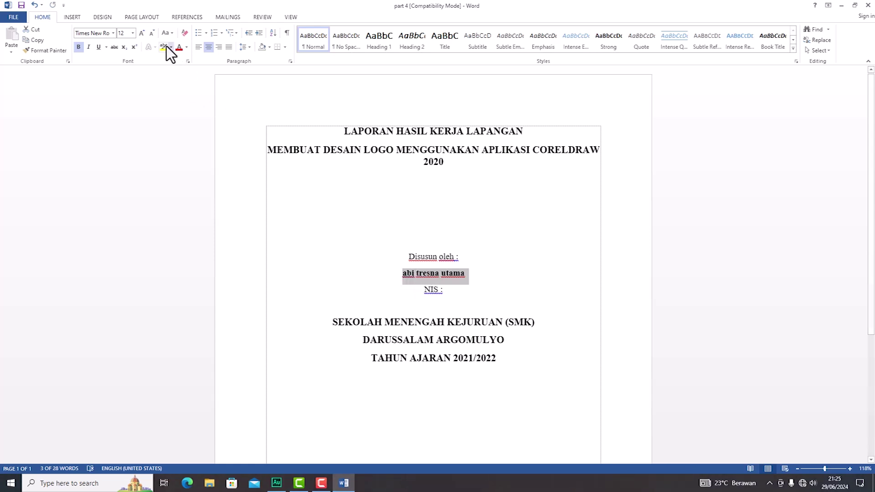
left_click(170, 34)
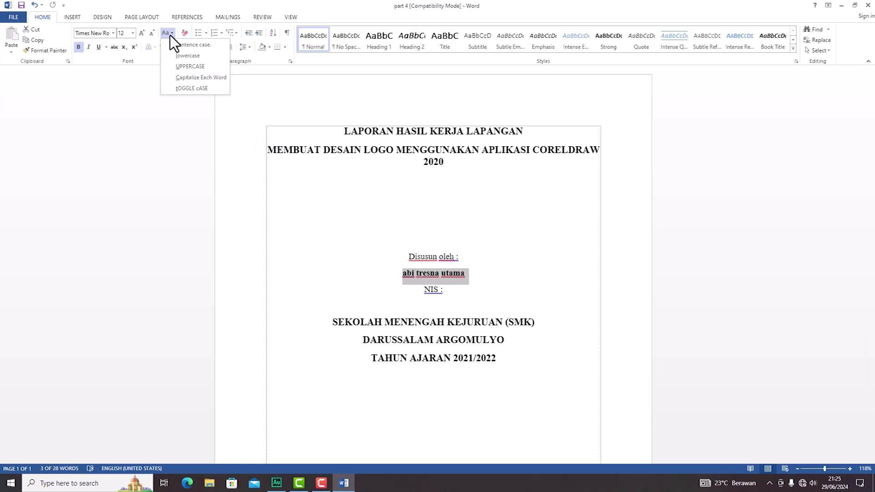
left_click(182, 78)
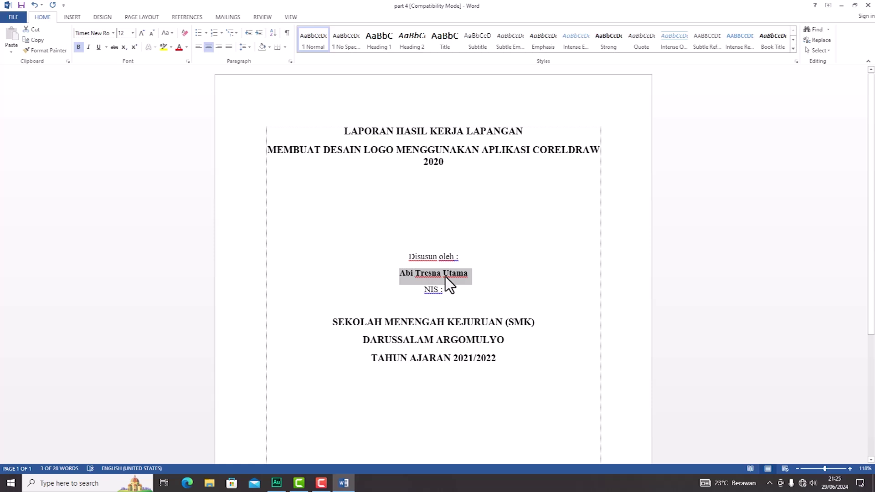
left_click(478, 281)
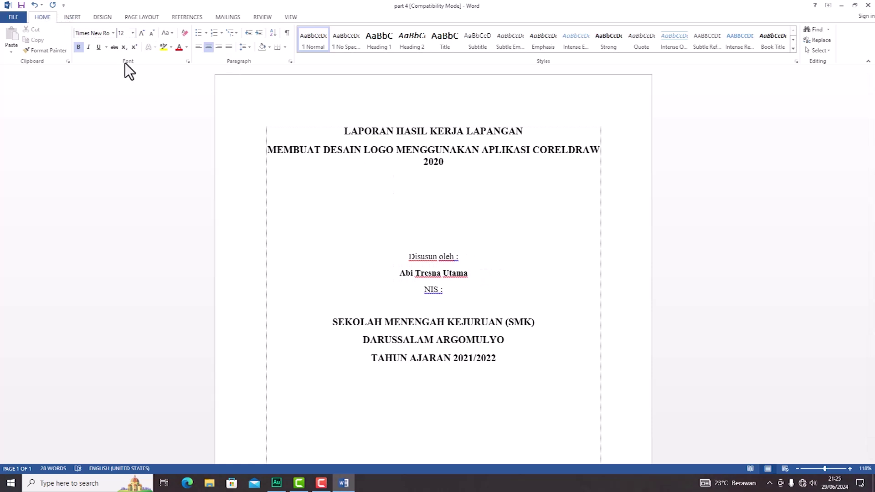
Step: Put the insertion point on the empty line above the author block for the logo
left_click(173, 32)
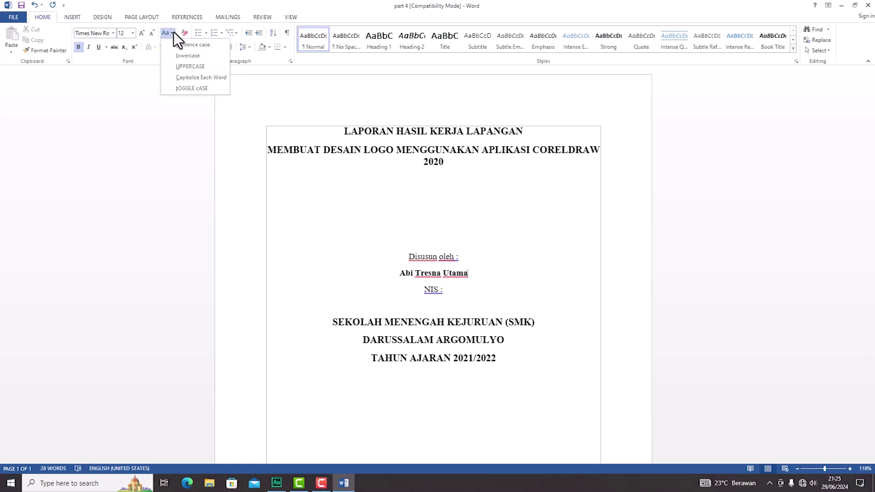
left_click(173, 32)
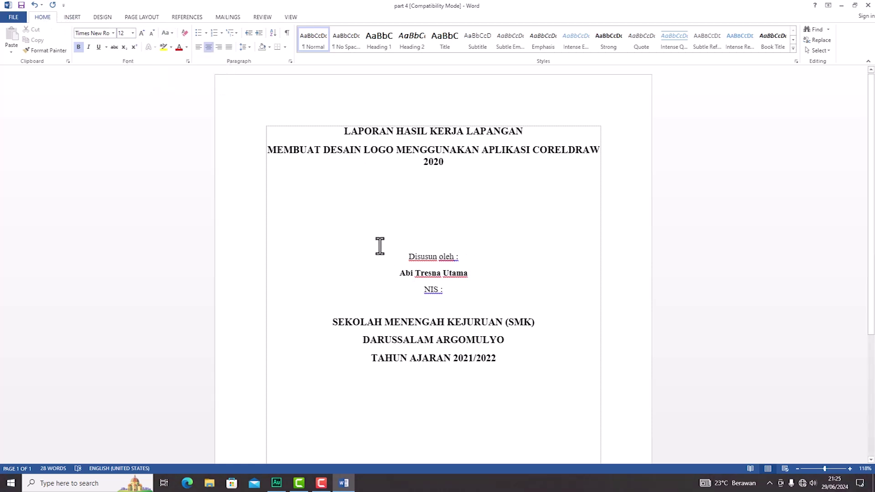
left_click(442, 207)
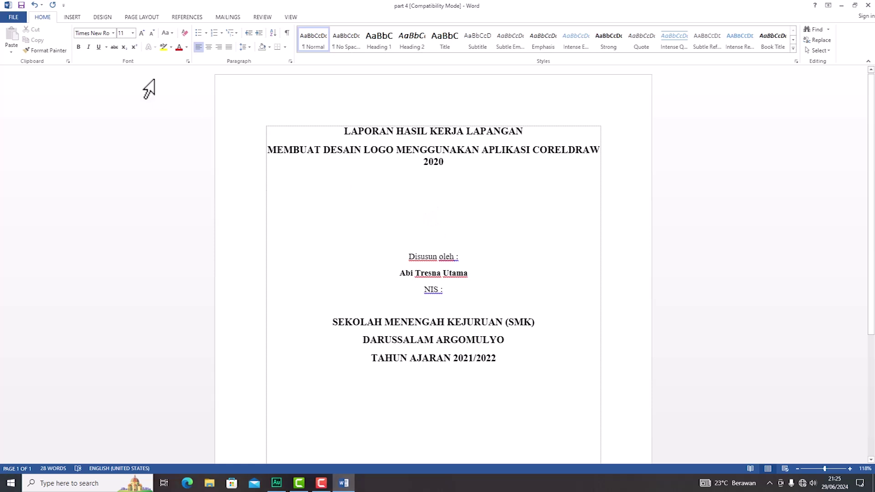
Step: Insert the 'logo 1' picture from Downloads below the report title
left_click(83, 18)
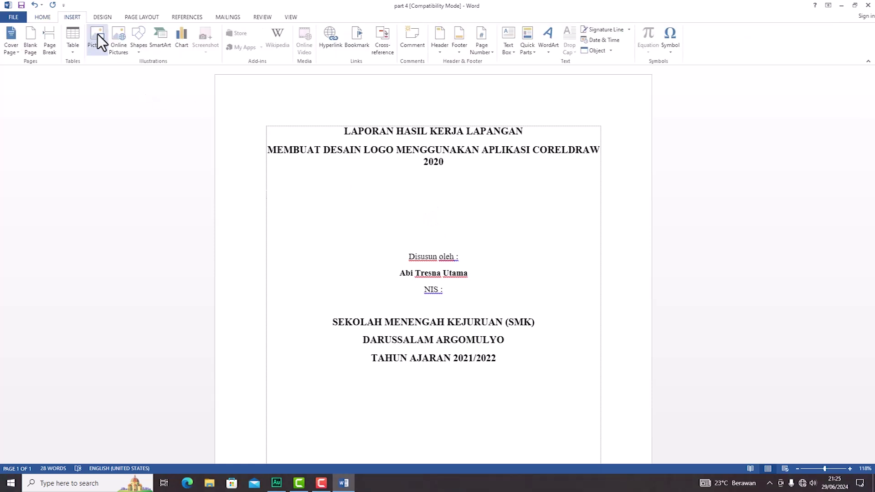
left_click(97, 35)
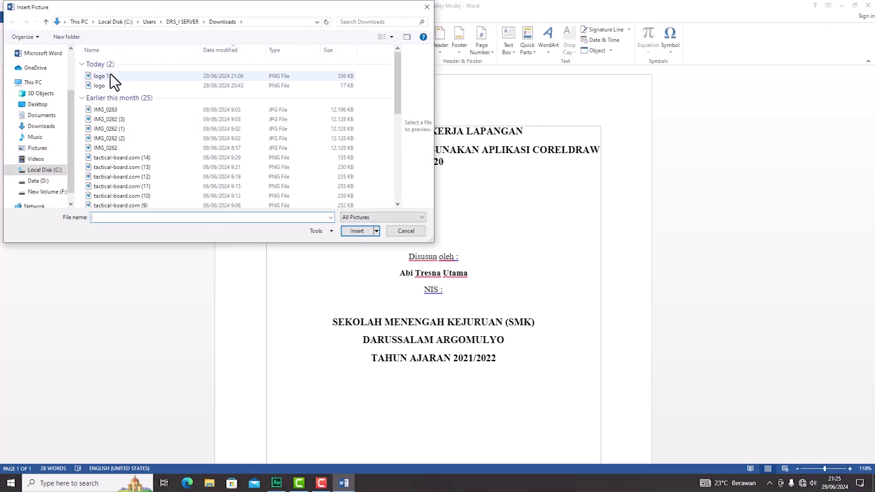
left_click(110, 75)
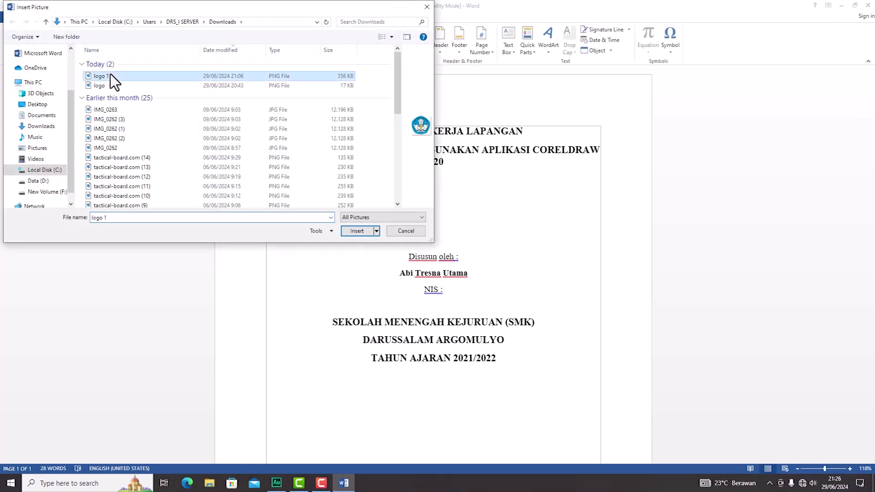
left_click(356, 231)
scroll(477, 267, "down", 7)
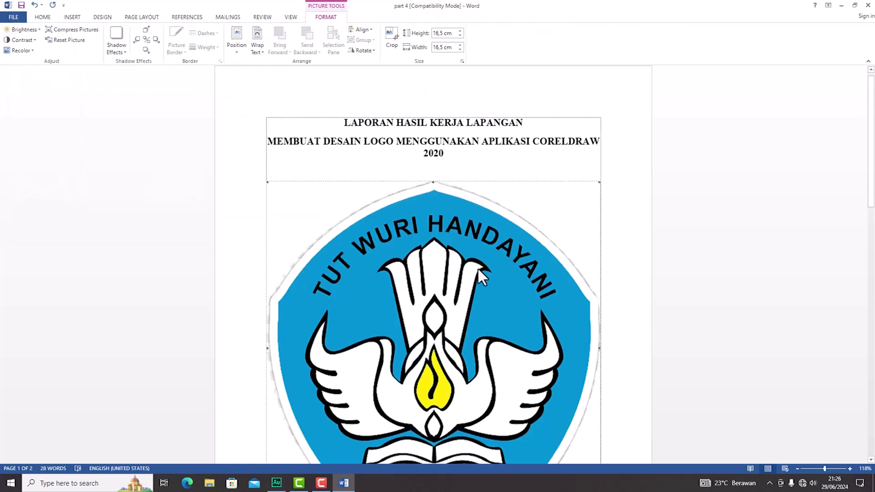
scroll(476, 269, "up", 3)
scroll(478, 269, "up", 3)
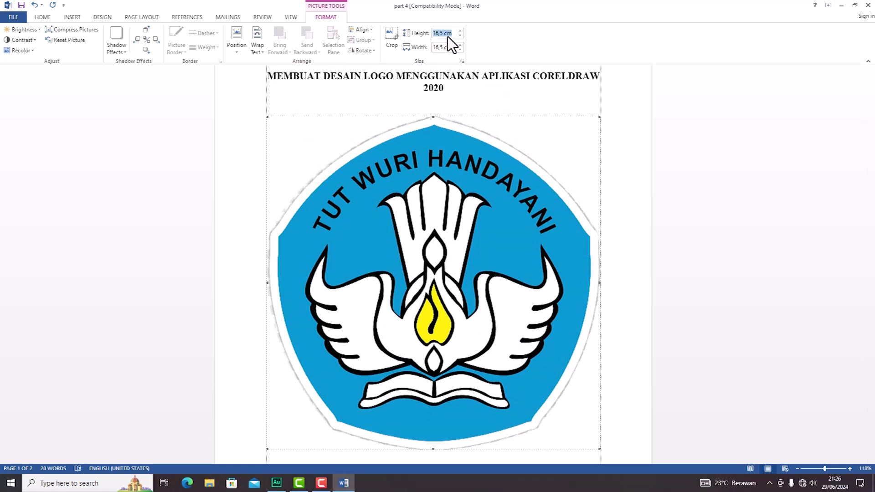
Step: Shrink the logo to 7 cm high and center it horizontally on the page
type("7")
key("Return")
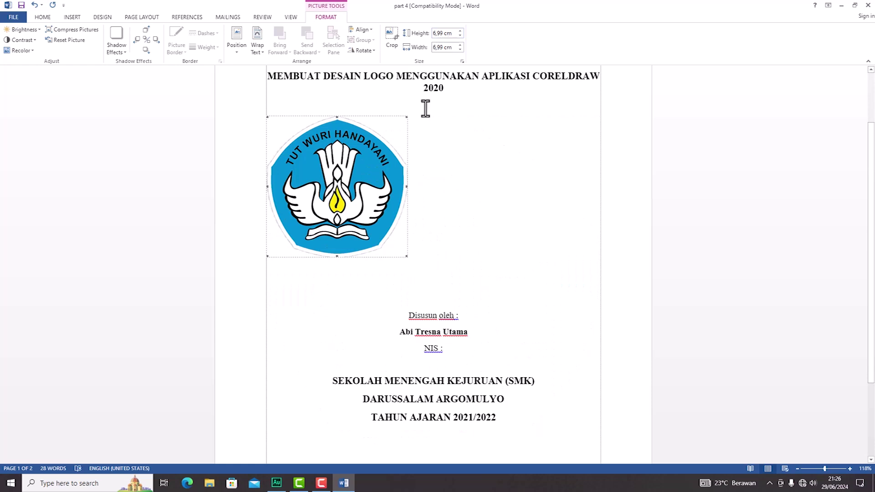
scroll(496, 267, "down", 2)
scroll(496, 267, "up", 4)
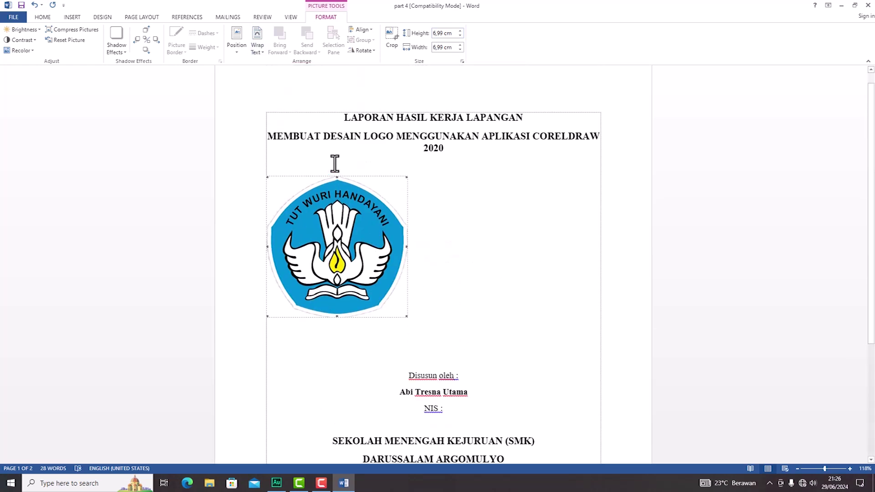
left_click(240, 43)
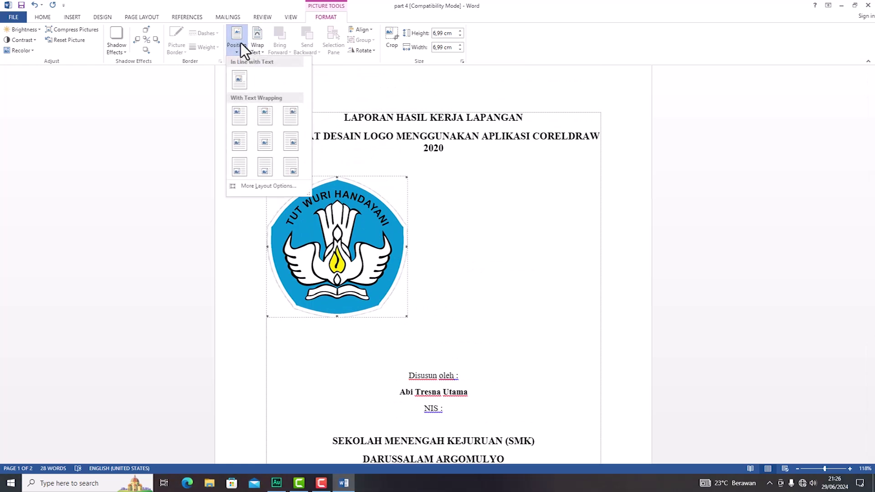
left_click(237, 42)
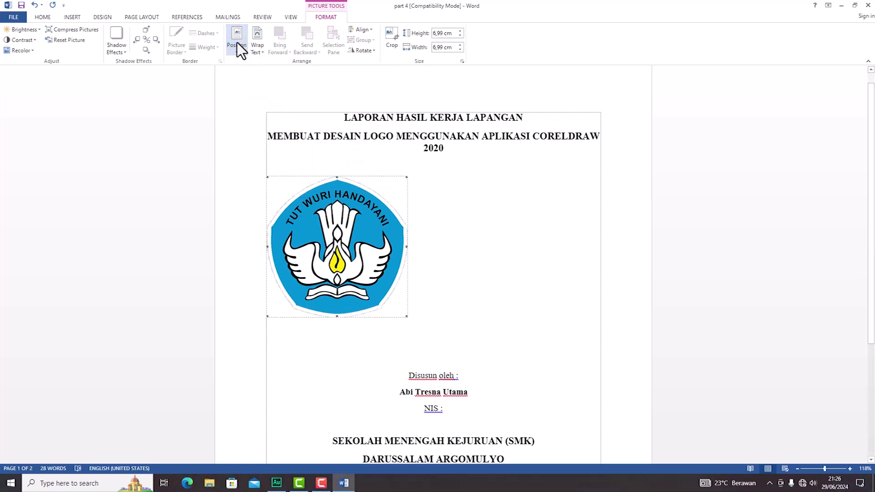
left_click(44, 17)
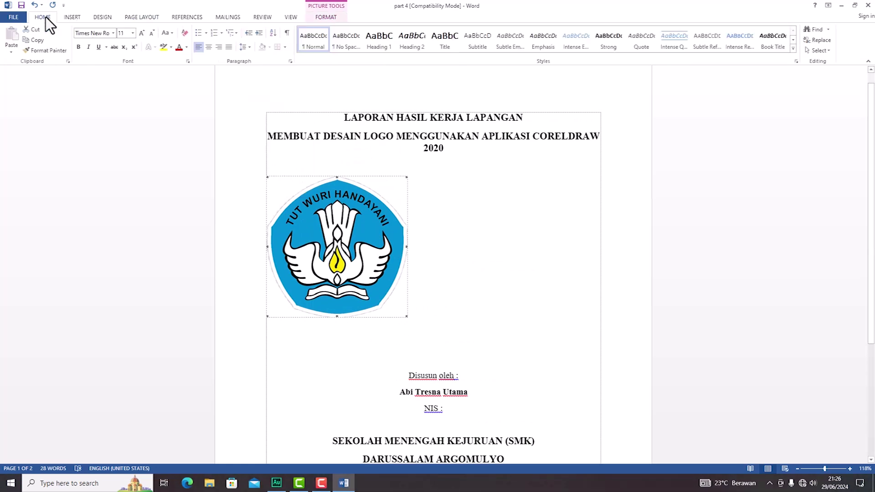
left_click(209, 50)
left_click(524, 239)
scroll(525, 239, "down", 3)
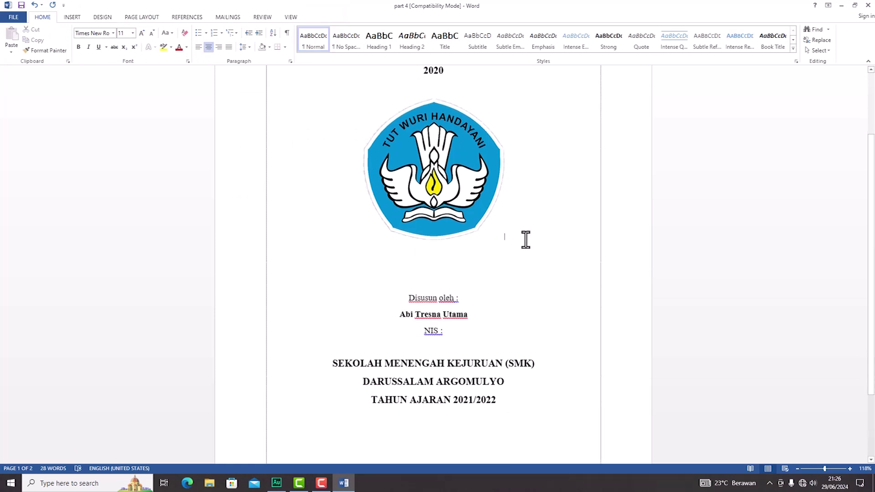
Step: Add a blank line above the logo, drop one above 'Disusun oleh', and space out the school lines
scroll(519, 214, "up", 4)
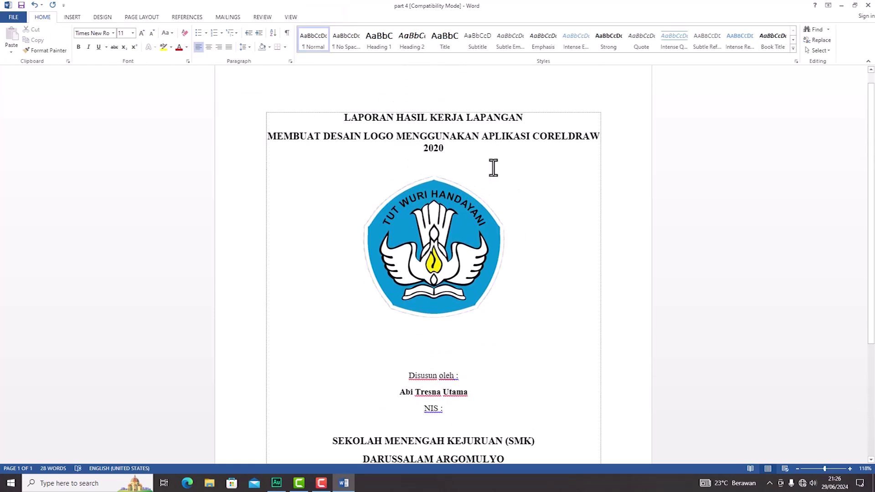
key("Return")
key("Return")
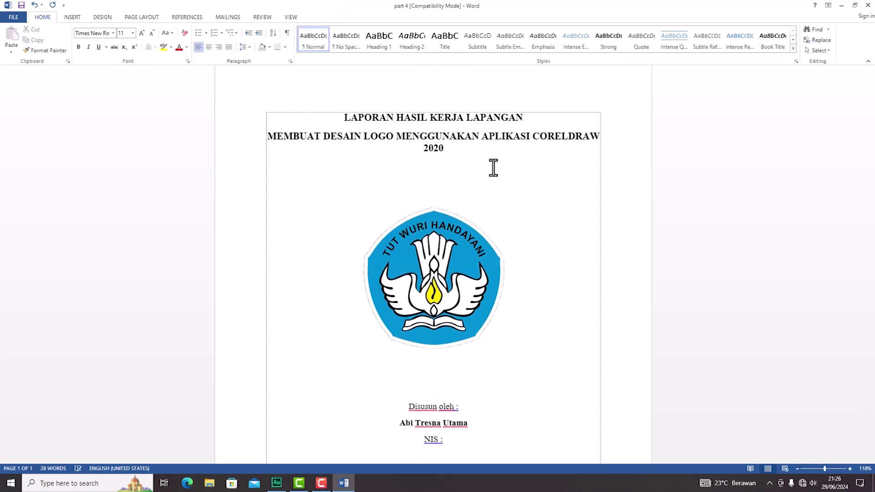
scroll(497, 167, "down", 3)
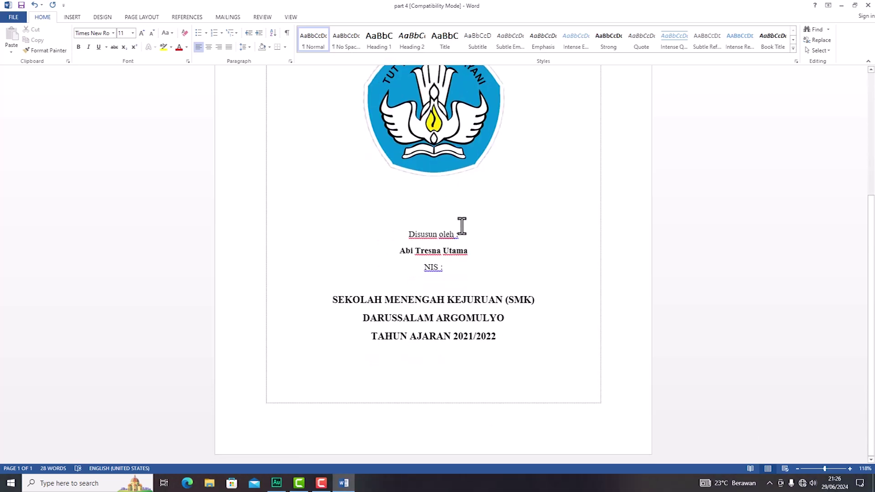
key("BackSpace")
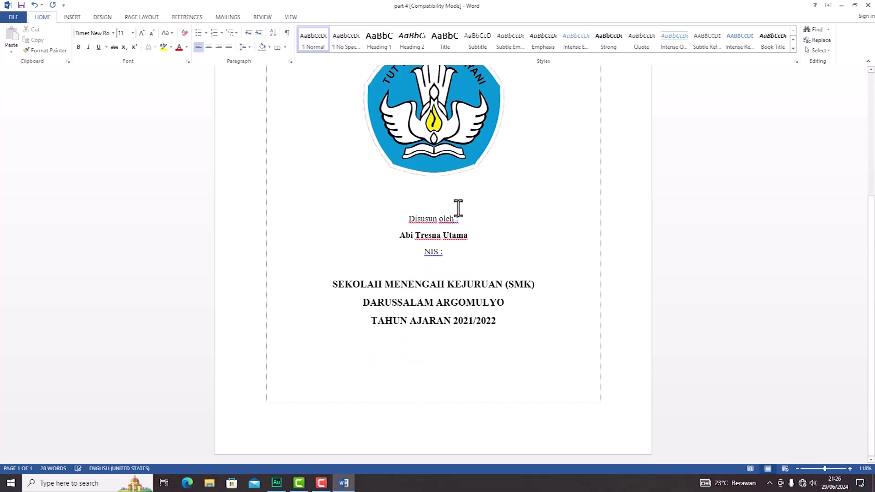
key("Return")
key("Return")
key("Return")
scroll(504, 243, "down", 2, "ctrl")
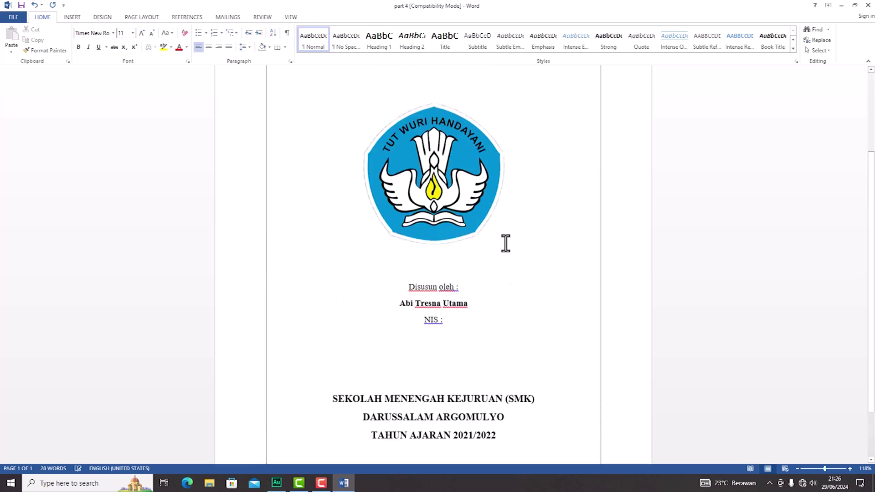
scroll(505, 243, "down", 2, "ctrl")
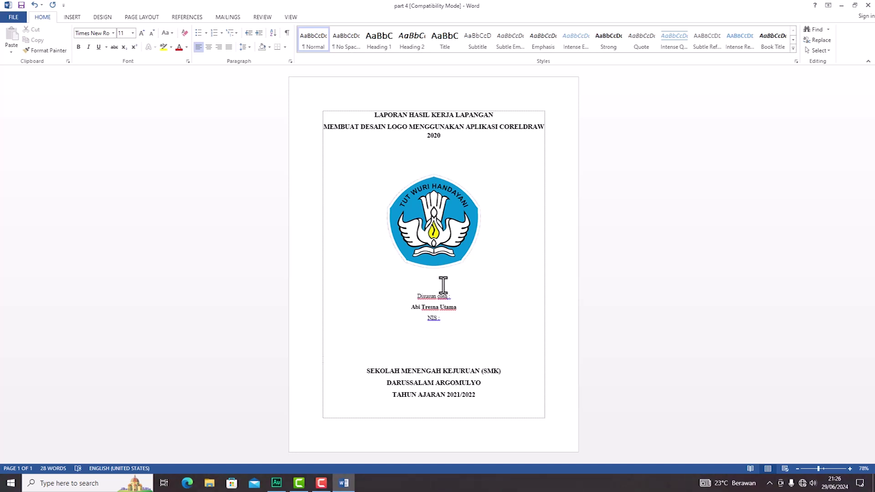
Step: Insert a page break after 'TAHUN AJARAN 2021/2022' to start a blank second page
left_click(452, 319)
left_click(491, 393)
key("ctrl+Return")
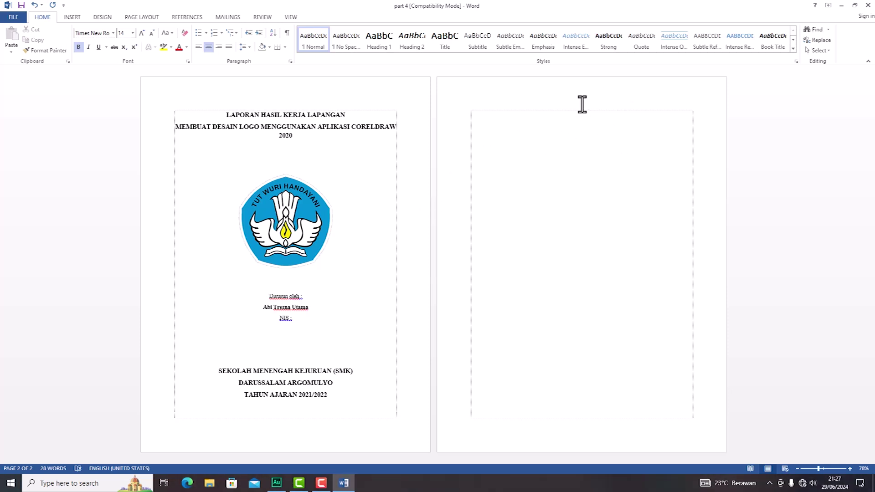
left_click(79, 17)
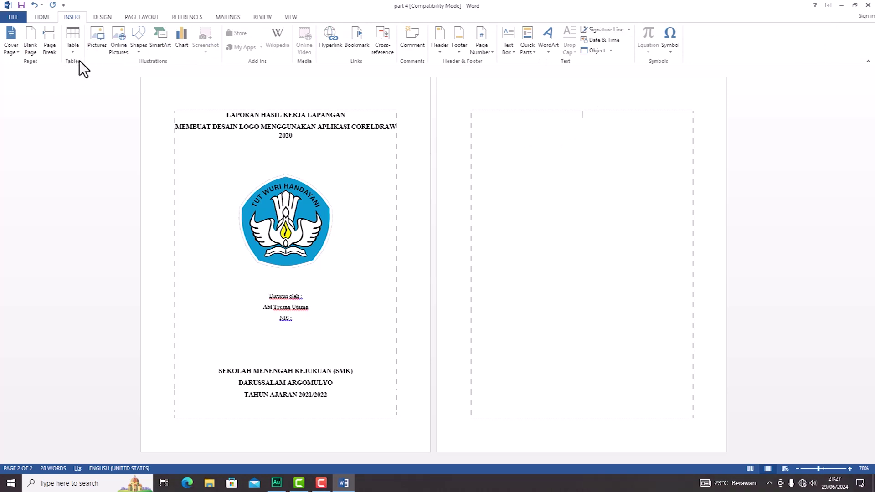
Step: Insert a 12-column by 20-row table on page two
left_click(74, 50)
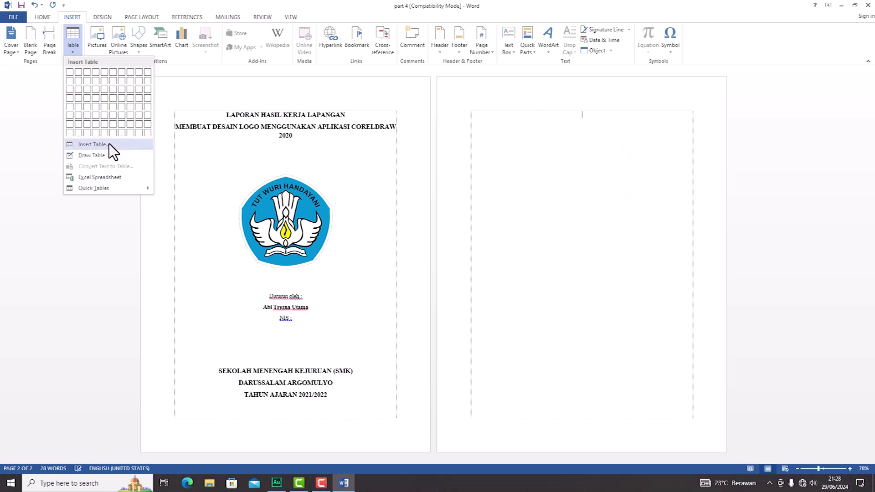
left_click(87, 146)
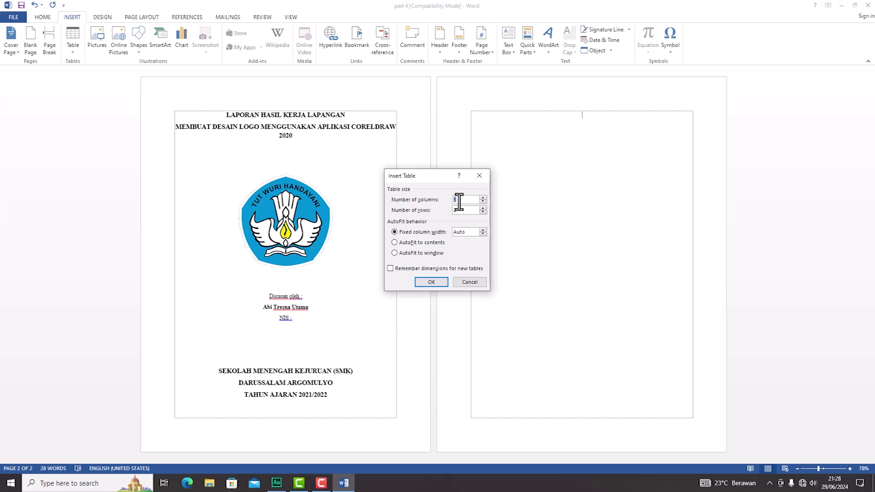
key("BackSpace")
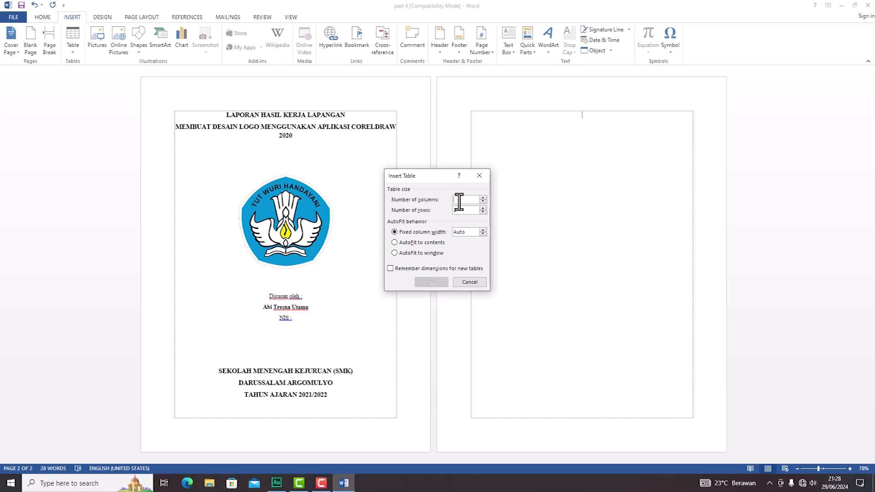
type("12")
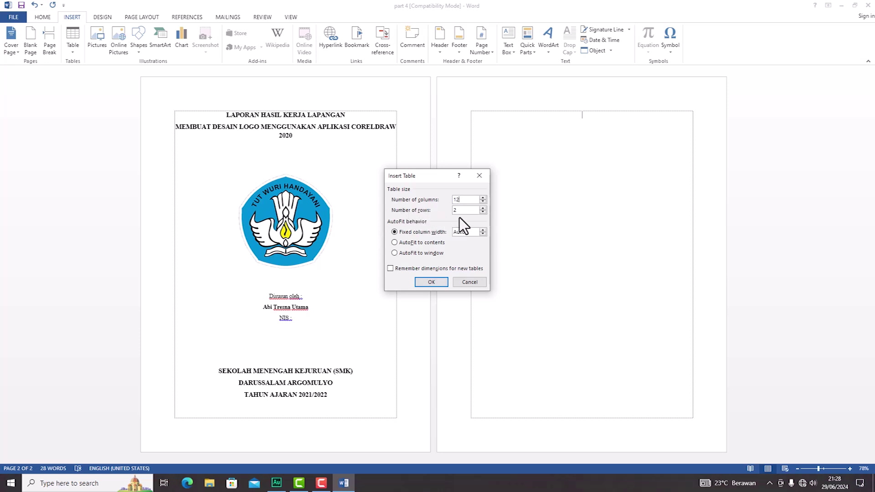
left_click_drag(459, 212, 446, 212)
left_click(437, 283)
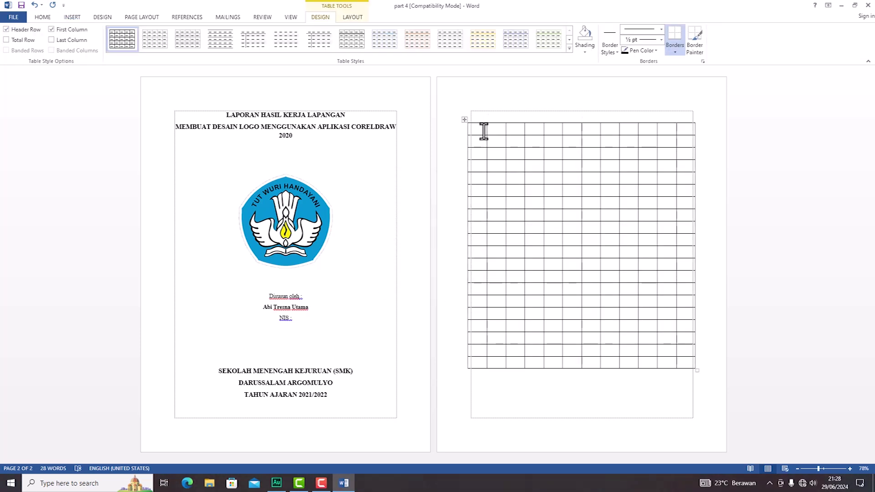
Step: Select the whole 12×20 table and delete it
left_click(570, 379)
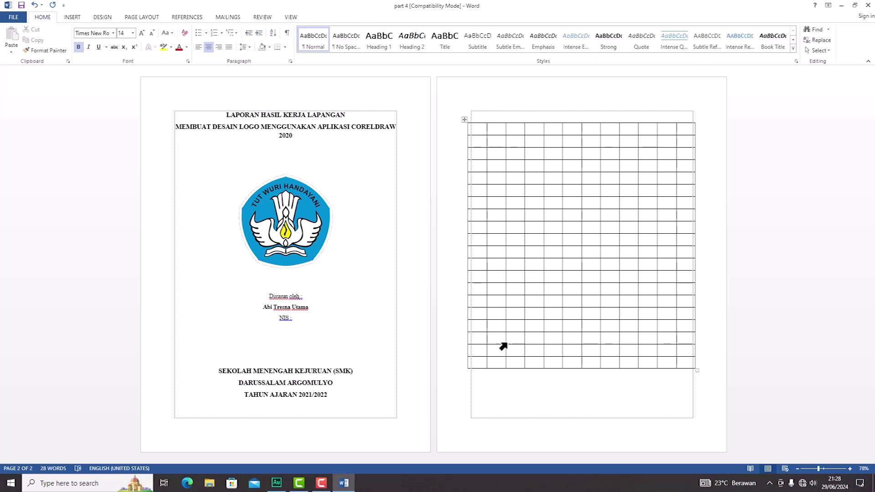
left_click(465, 121)
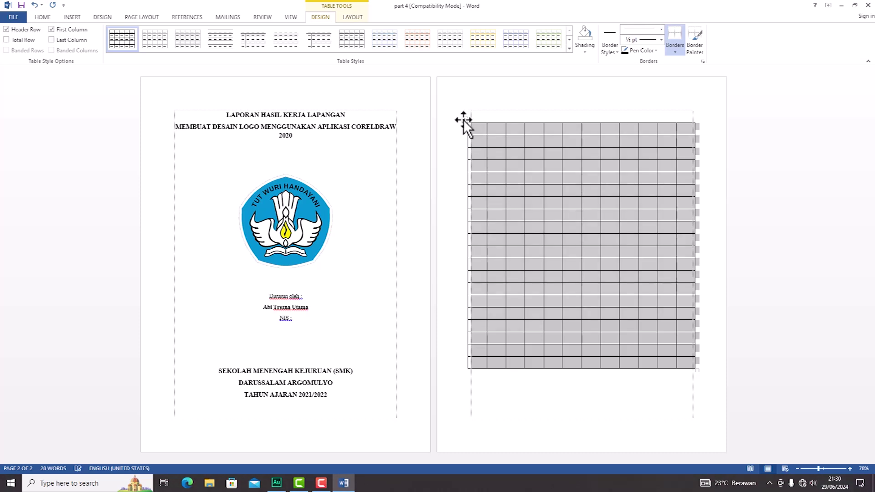
key("BackSpace")
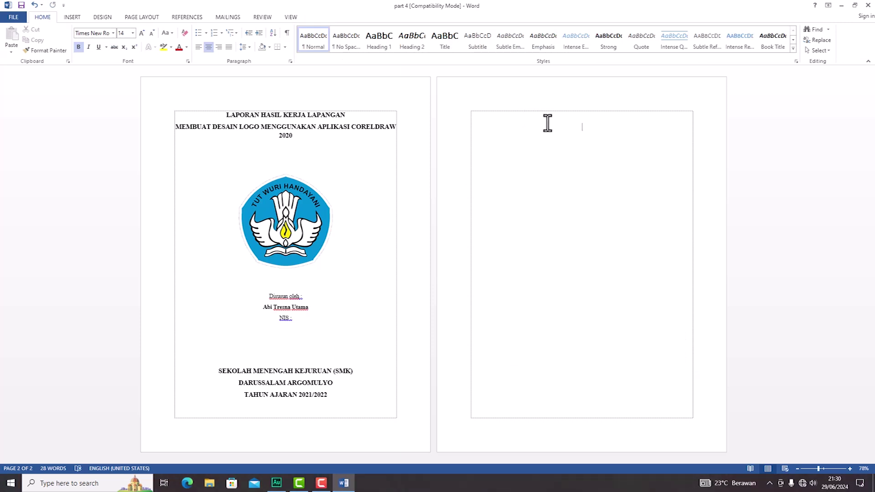
Step: Type the bold heading 'LEMBAR PENGESAHAN' and unbolded labels Judul laporan PKL, Nama Peserts PKL, NIS, Program Keahlian
type("LEMBAR PENGESAHAN")
key("Return")
key("ctrl+b")
type("Judul laporan PKL :")
key("Return")
type("Nama Peserts PKL :")
key("Return")
type("NIS :")
key("Return")
type("Program Keahlian")
Step: Add the 'menyetujui' Pembimbing/ketua jurusan and 'Mengetahui' Kepala SMK Darussalam signature lines with placeholder names
key("Return")
type("menyetujui")
key("Return")
key("Return")
type("Pembimbing                                                   ketua jurusan")
key("Return")
key("Return")
key("Return")
type("Xxxxxxxxxxxxx                                                       xxxxxxxxxxxxx")
key("Return")
key("Return")
type("Mengetahui")
key("Return")
type("Kepala SMK Darussalam")
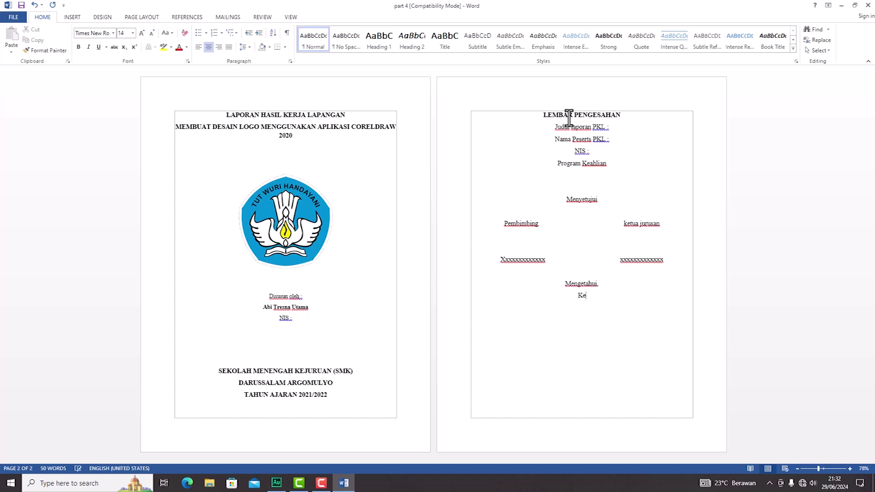
key("Return")
key("Return")
key("Return")
type("xxxxxxxxxxxxxxxxx")
Step: Fill in the title 'membuat desai logo menggunakan aplikasi coreldraw 2020', the student's name, NIS '-' and ': multimedia'
left_click(619, 129)
type("membuat desai logo menggunakan aplikasi coreldraw 2020")
key("Down")
key("Down")
type("-")
key("Down")
key("End")
type(": multimedia")
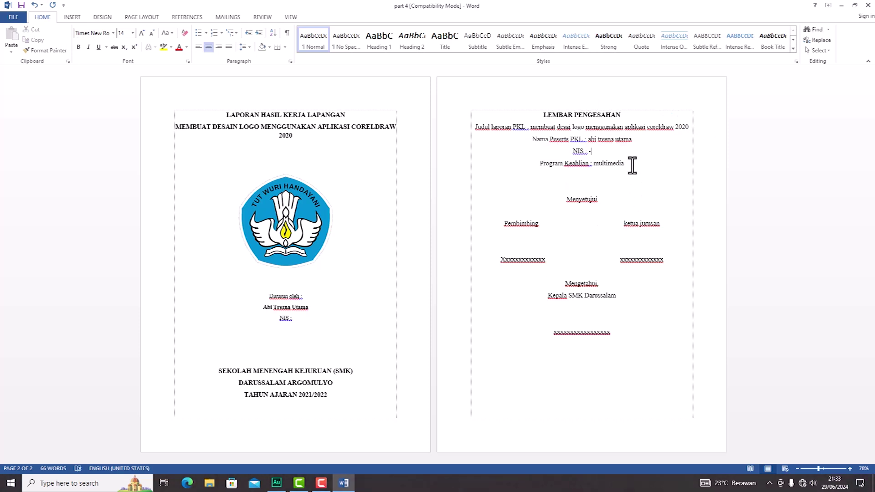
Step: Left-align the four detail lines from Judul laporan PKL to Program Keahlian
left_click_drag(632, 165, 476, 129)
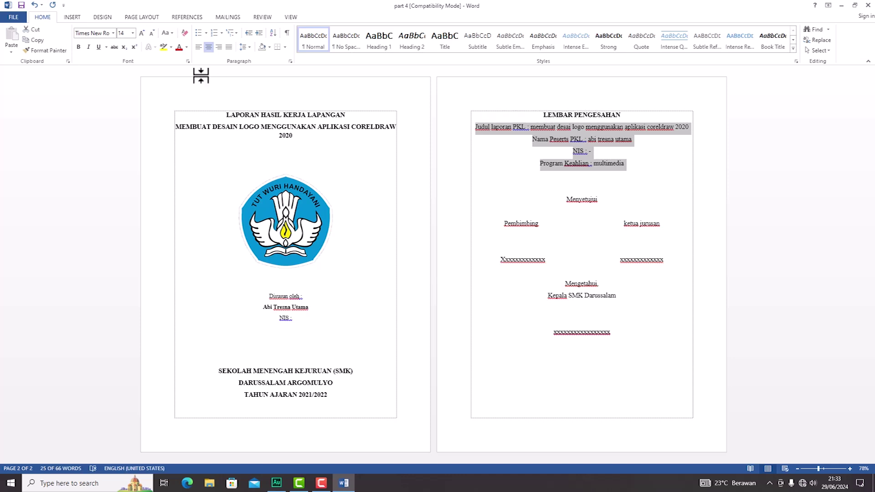
left_click(198, 47)
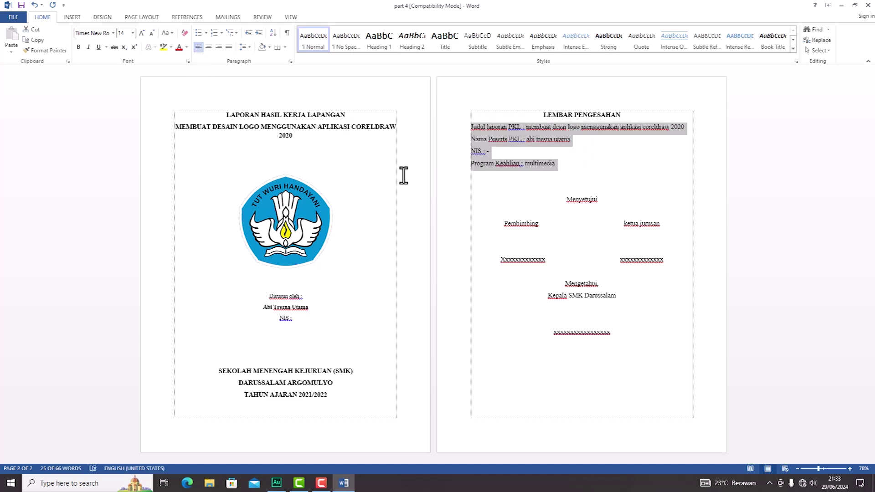
left_click(590, 199)
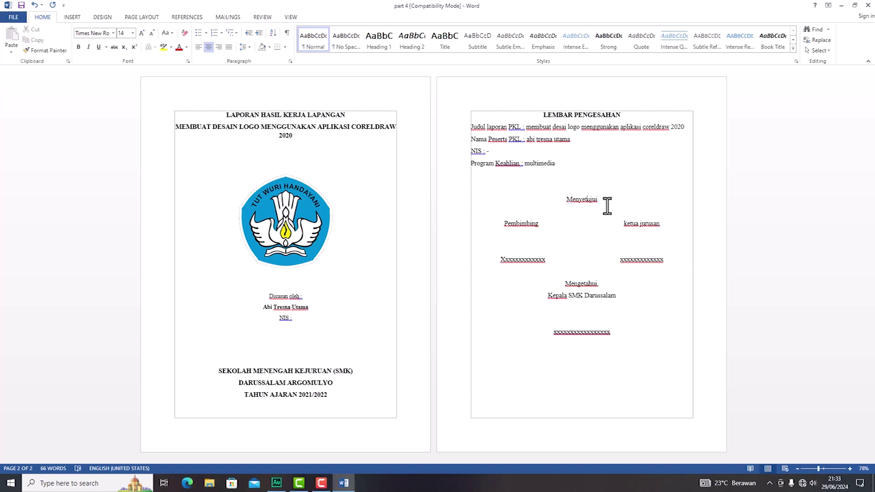
left_click(527, 223)
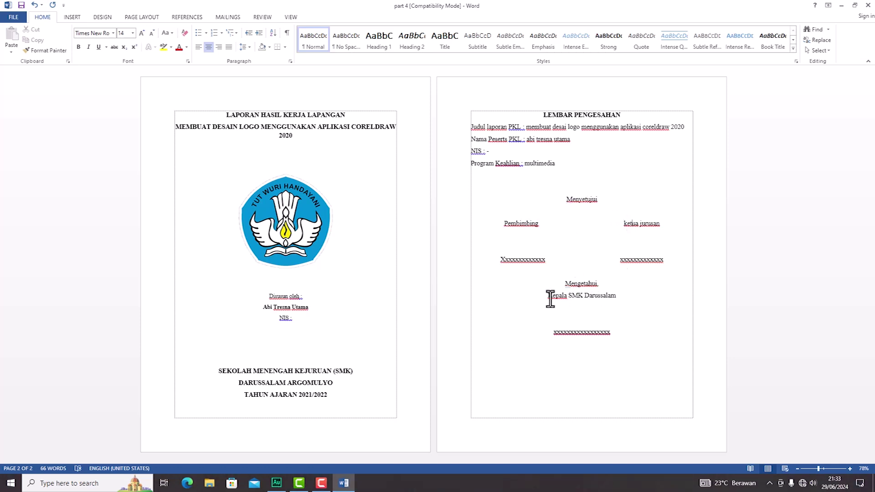
left_click(588, 296)
Step: Append 'dan photoshop cc 2017' to the Judul line and add a blank line below Program Keahlian
left_click(644, 128)
type("dan")
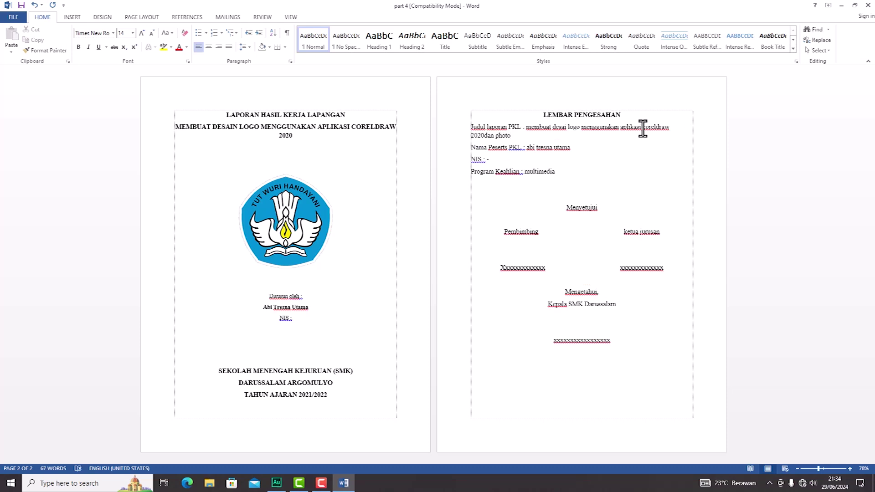
type("photoshop")
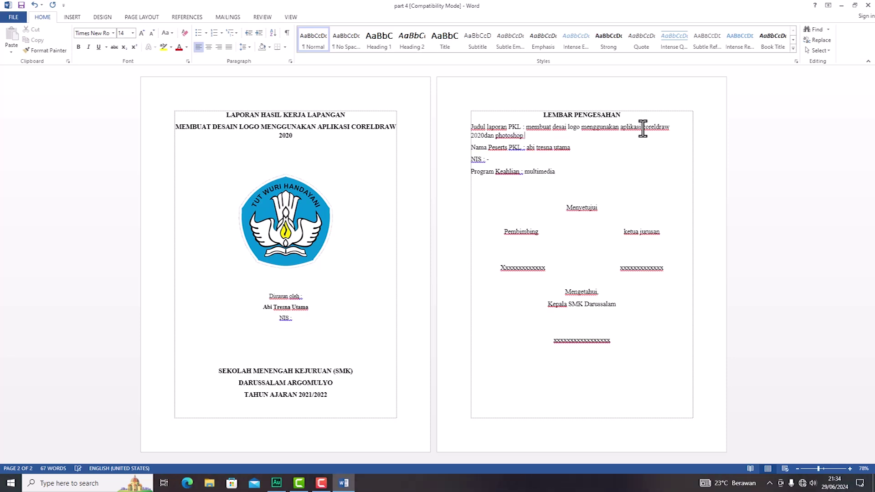
type(" cc 2017")
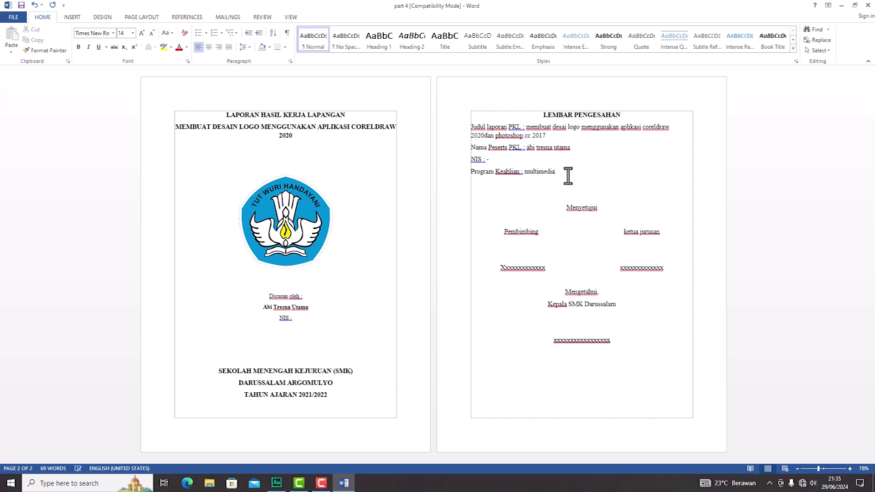
key("Return")
key("Return")
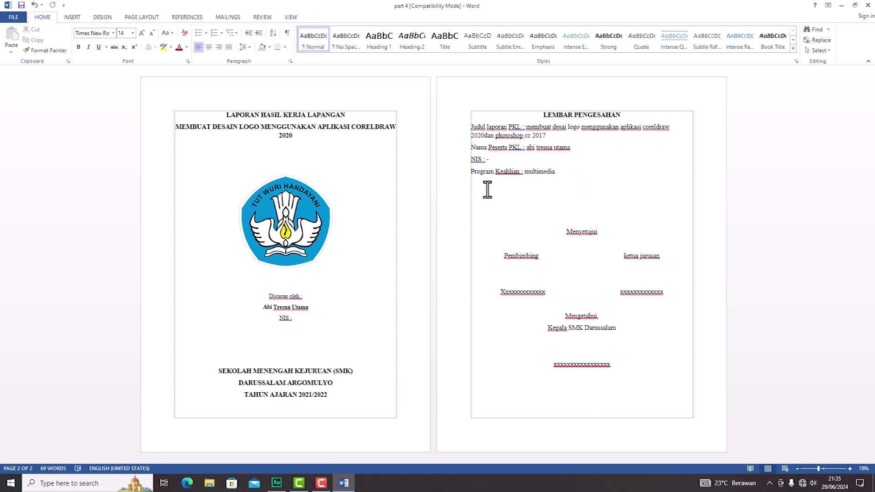
Step: Insert a 3-column, 4-row table below the detail lines and select the Judul laporan PKL label
left_click(71, 16)
left_click(72, 50)
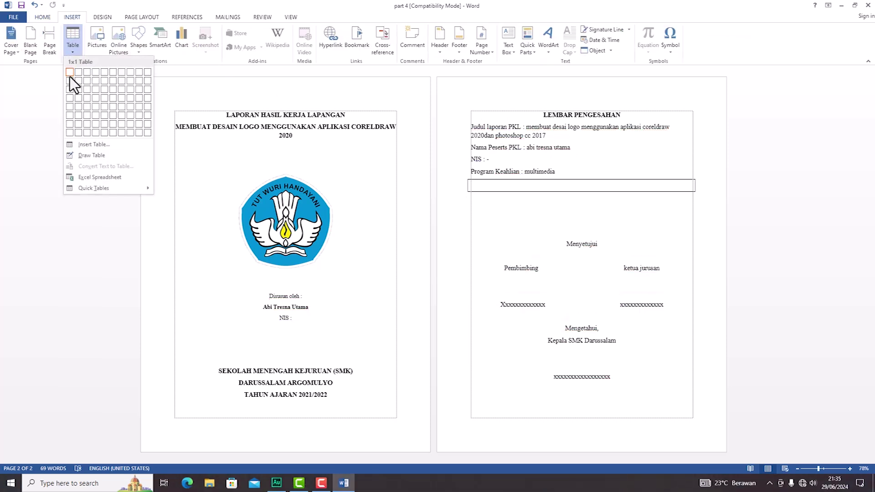
left_click(84, 100)
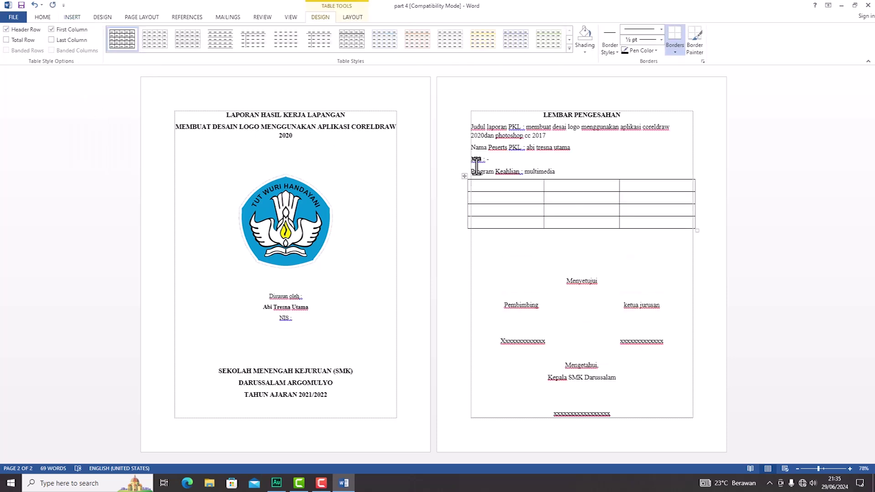
mouse_move(516, 127)
left_mouse_down()
mouse_move(493, 126)
mouse_move(518, 126)
left_mouse_up()
key("ctrl+c")
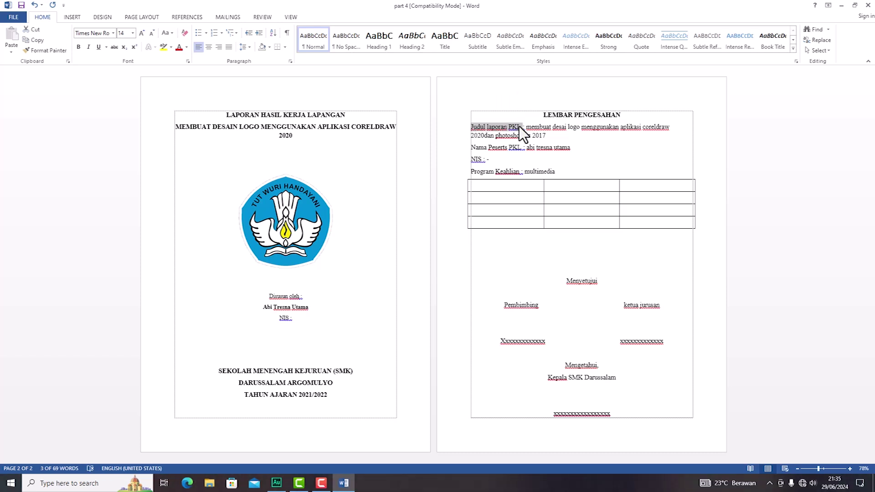
Step: Paste Judul laporan PKL, Nama Peserta PKL, NIS and Program Keahlian into the first-column cells
left_click(501, 186)
key("ctrl+v")
left_click_drag(471, 147, 520, 148)
key("ctrl+c")
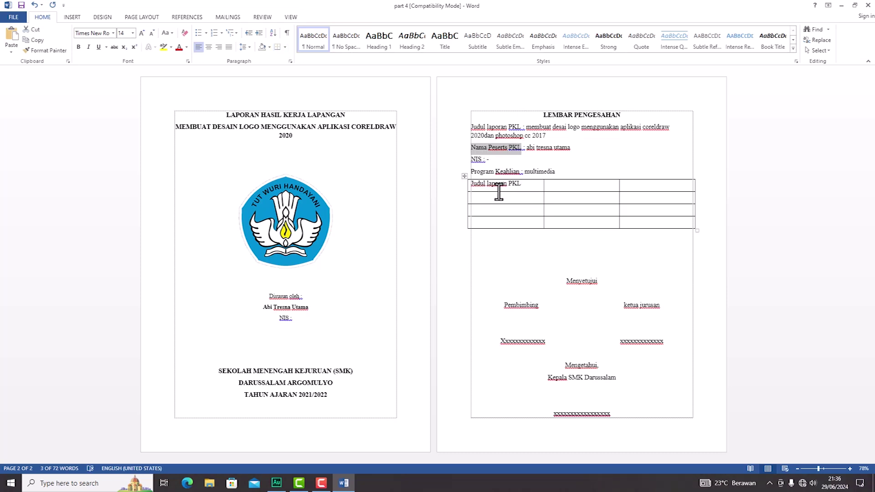
left_click(498, 197)
key("ctrl+v")
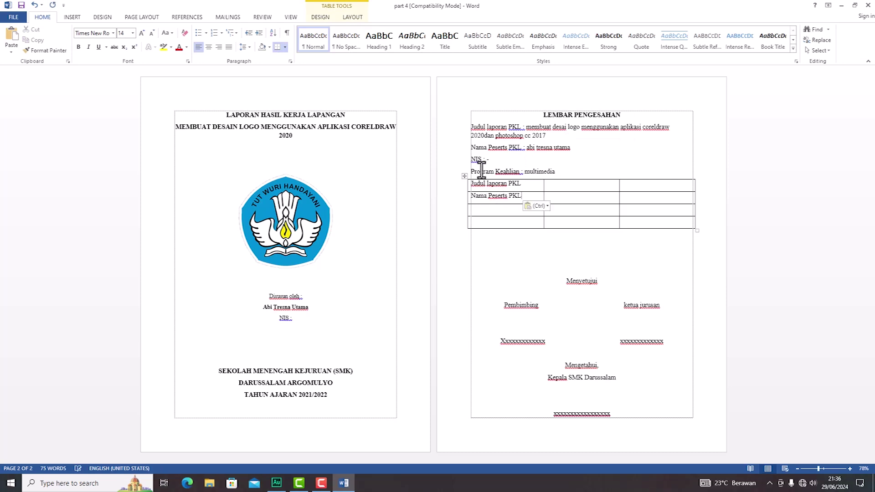
double_click(475, 159)
key("ctrl+c")
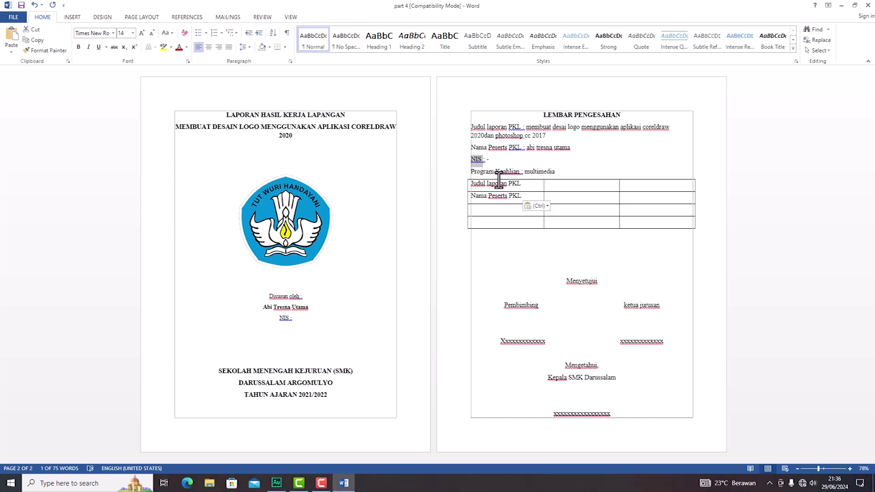
left_click(498, 211)
key("ctrl+v")
left_click_drag(472, 171, 519, 172)
key("ctrl+c")
left_click(496, 220)
key("ctrl+v")
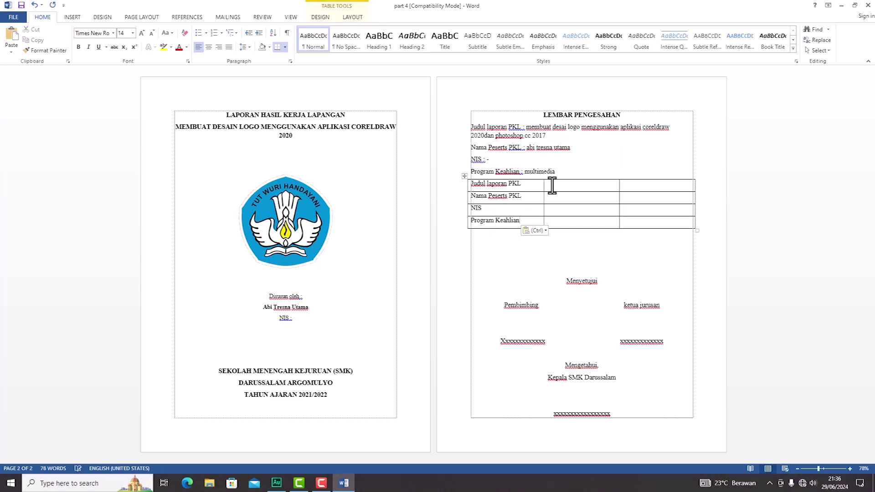
type("::")
Step: Type a colon into the second-column cell of each of the four table rows
key("Down")
type(":")
key("Down")
type(":")
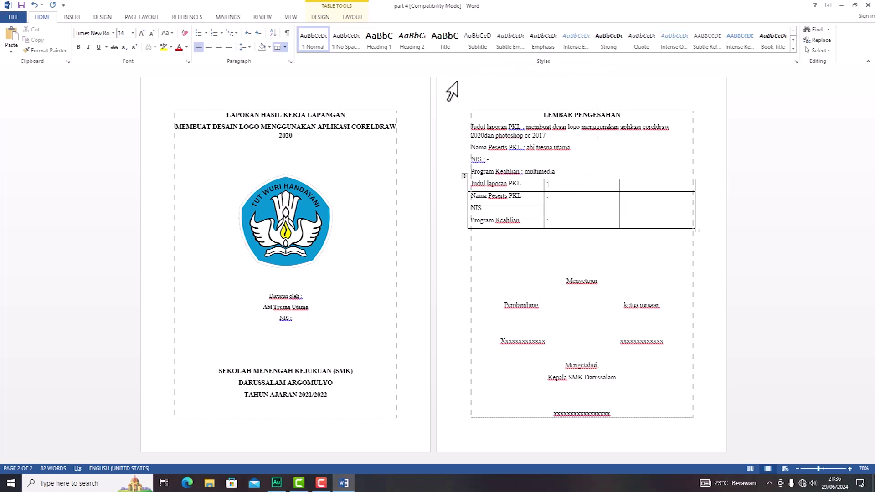
left_click(287, 18)
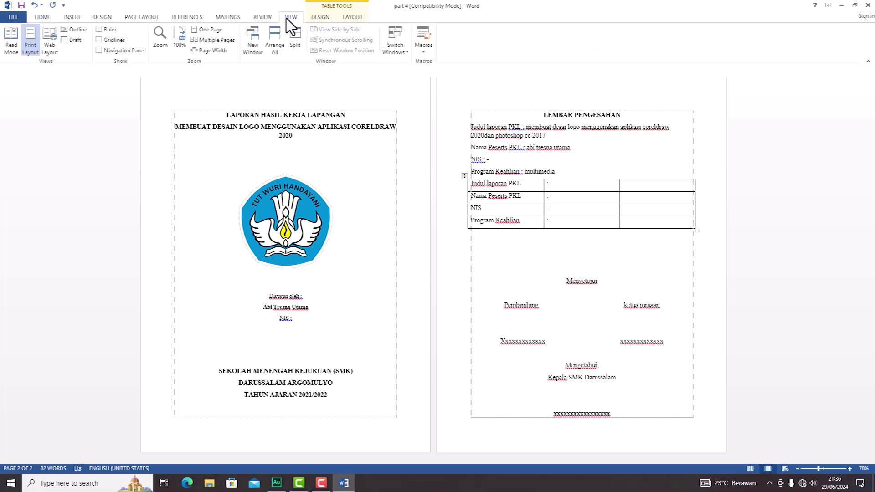
Step: Show the ruler, narrow the label and colon columns, and widen the table's last column
left_click(111, 30)
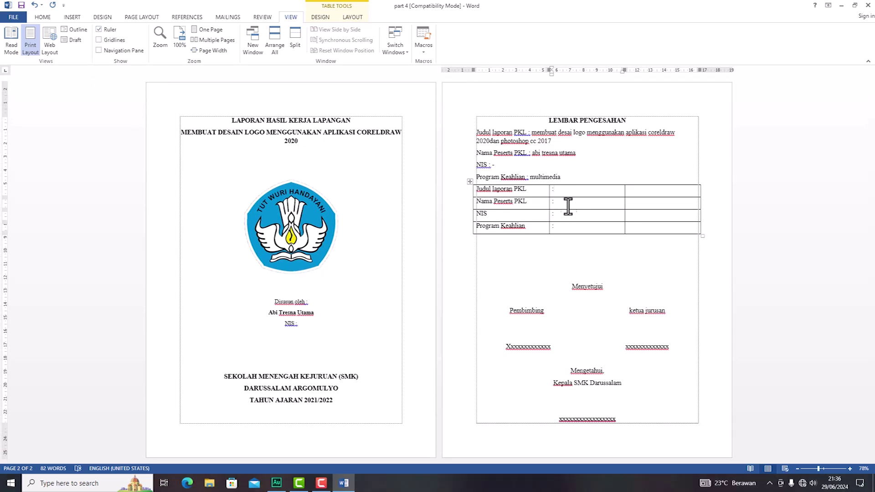
left_click(562, 260)
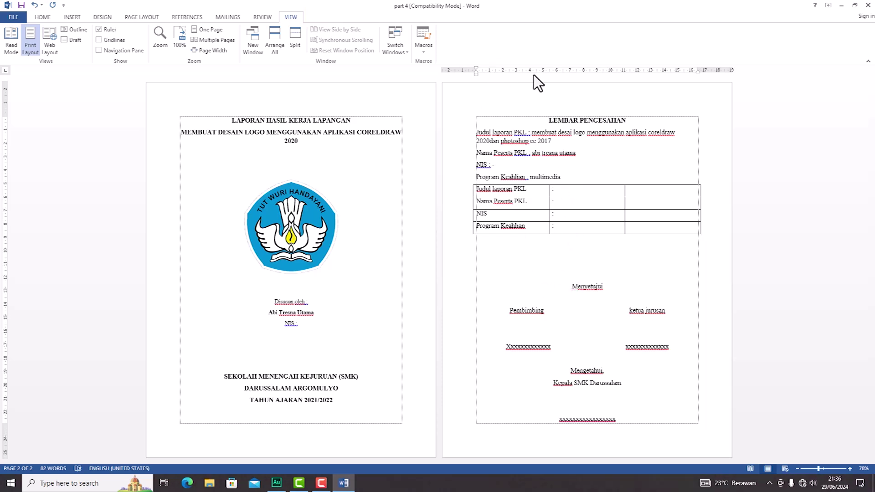
left_click(563, 191)
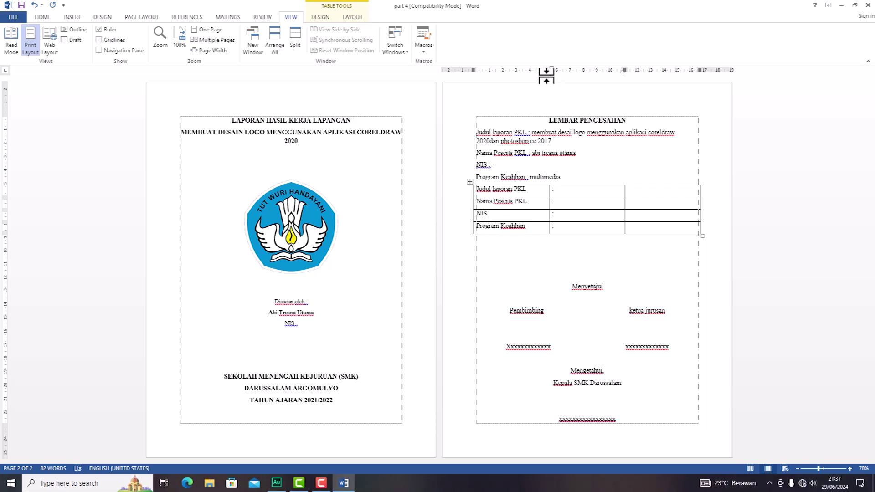
left_click_drag(550, 72, 531, 72)
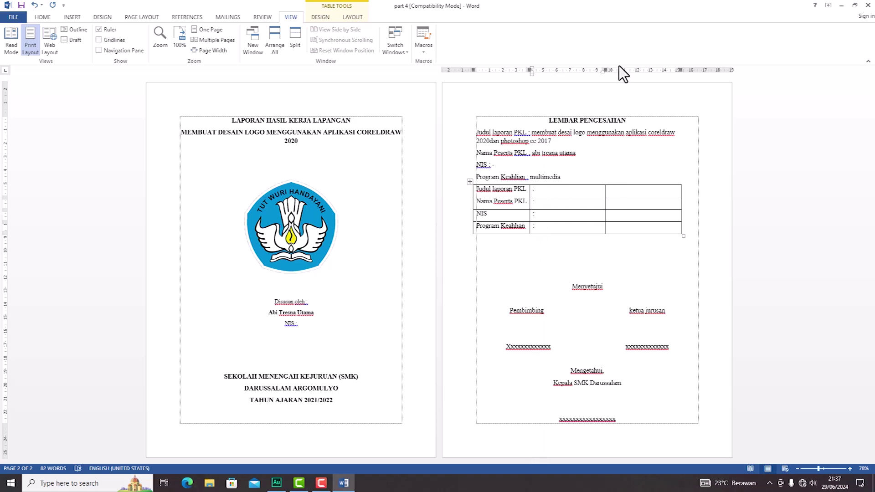
mouse_move(605, 73)
left_mouse_down()
mouse_move(602, 65)
mouse_move(531, 65)
left_mouse_up()
left_click_drag(611, 72, 701, 71)
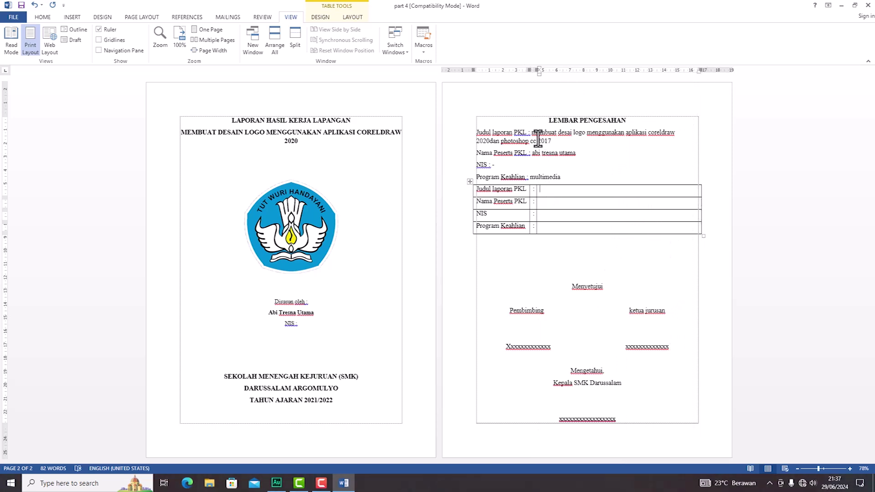
Step: Fill the third column with the report title, participant's name, multimedia, and '-' for NIS
left_click_drag(531, 133, 546, 139)
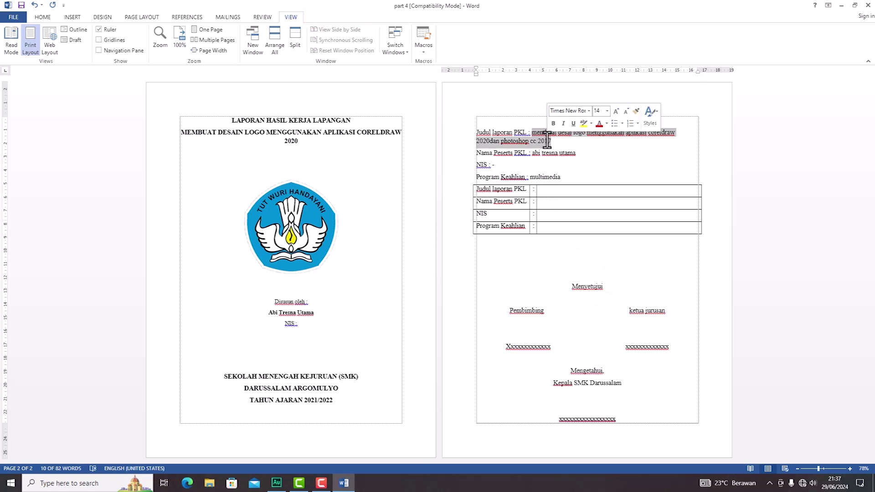
left_click(559, 192)
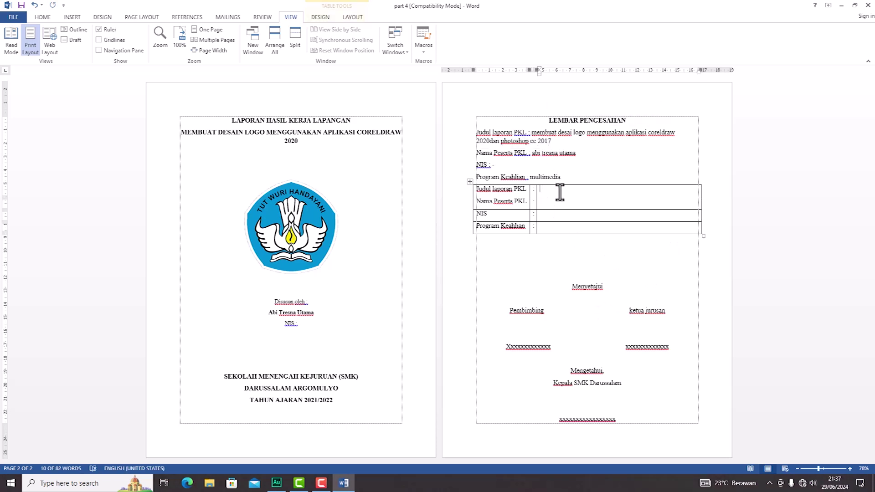
key("ctrl+v")
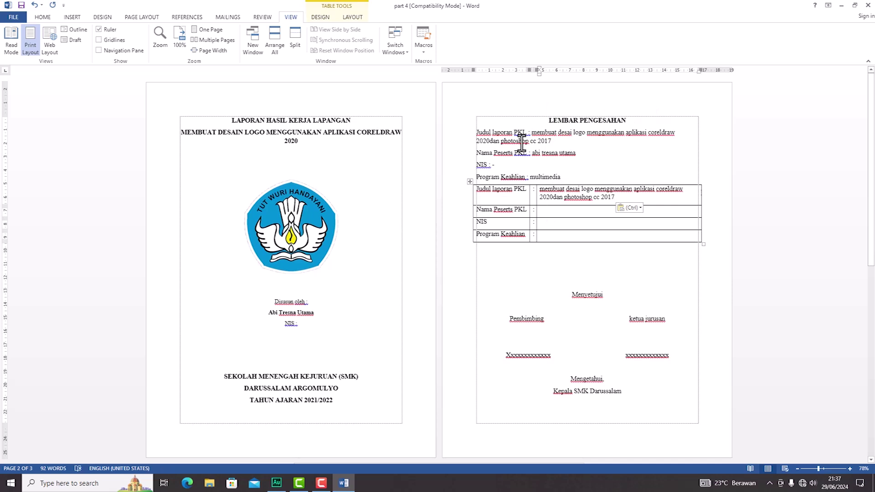
left_click_drag(532, 153, 571, 154)
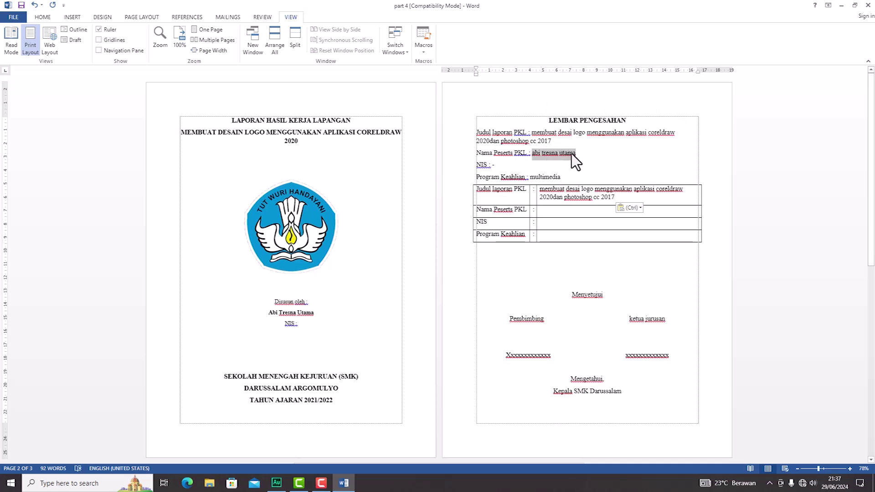
left_click(561, 210)
key("ctrl+v")
double_click(542, 176)
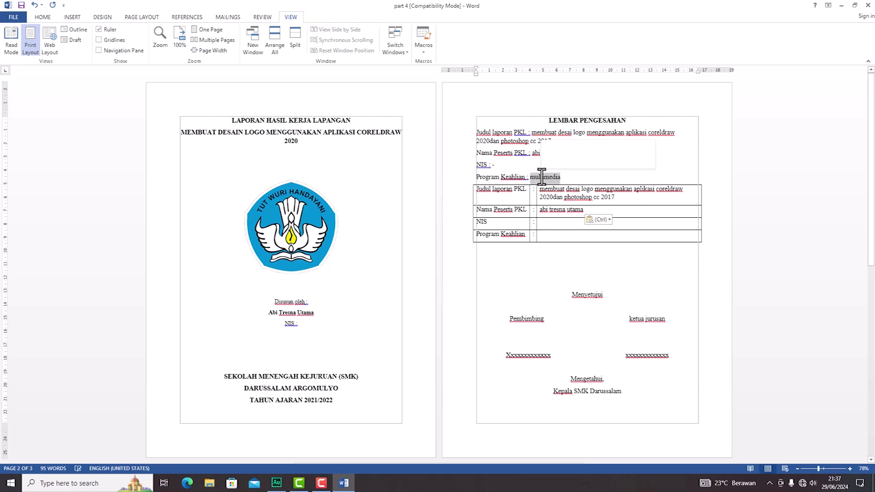
key("ctrl+c")
left_click(551, 235)
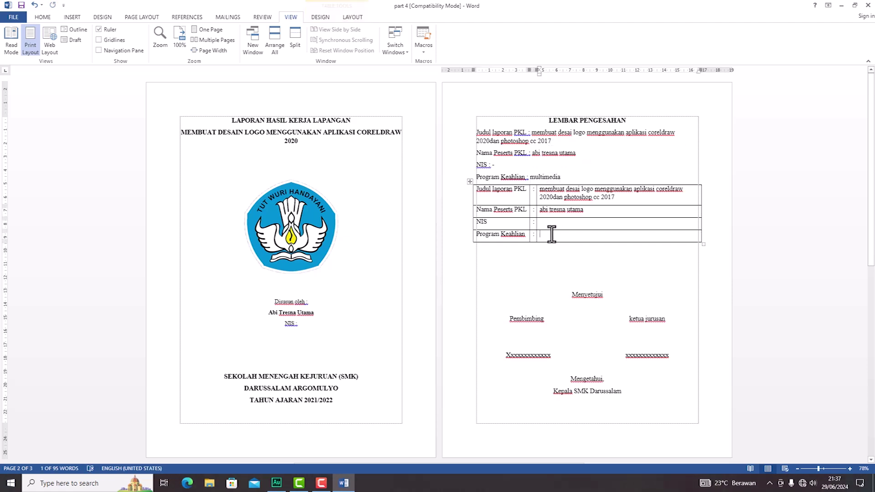
key("ctrl+v")
left_click(548, 223)
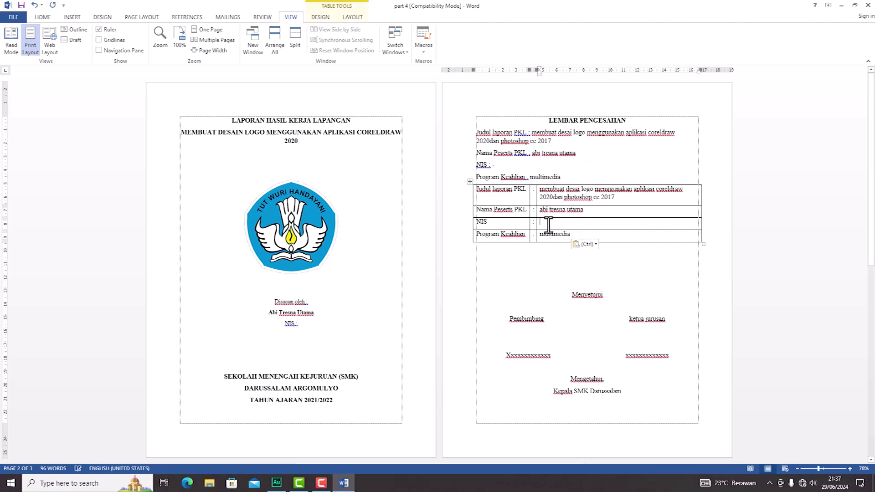
type("-")
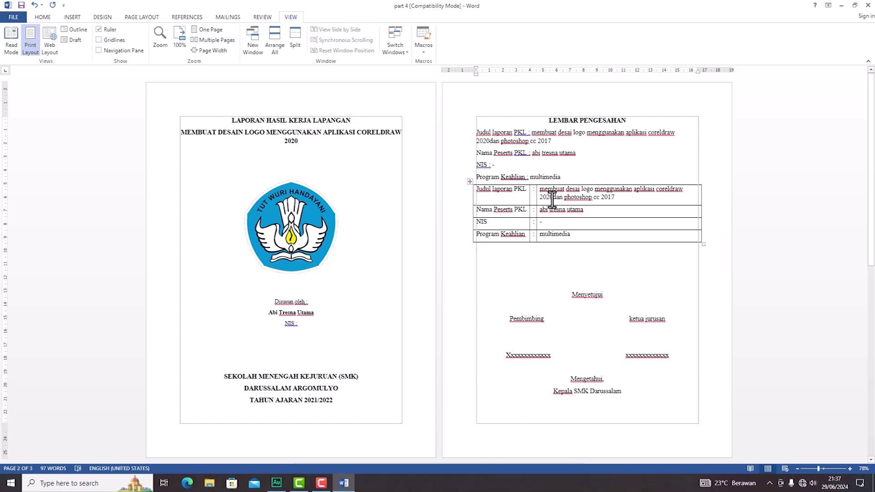
Step: Insert a space between 2020 and dan in the title cell, then select the whole table
left_click(552, 197)
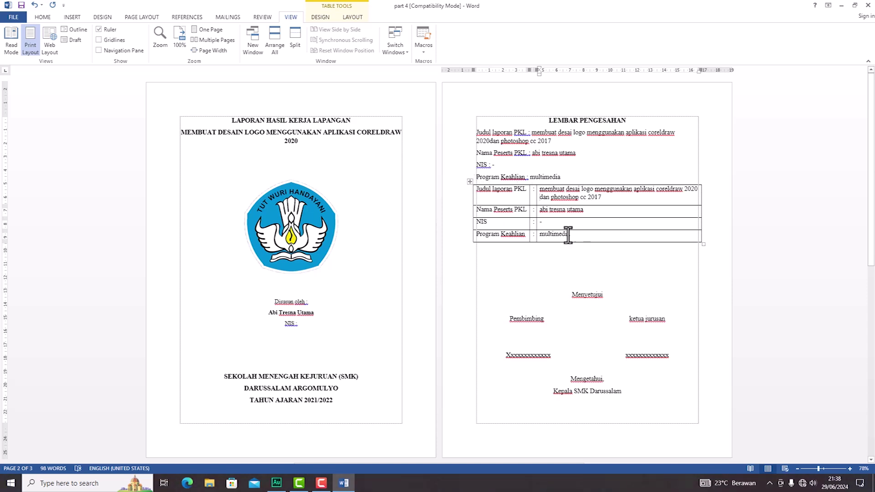
left_click(469, 182)
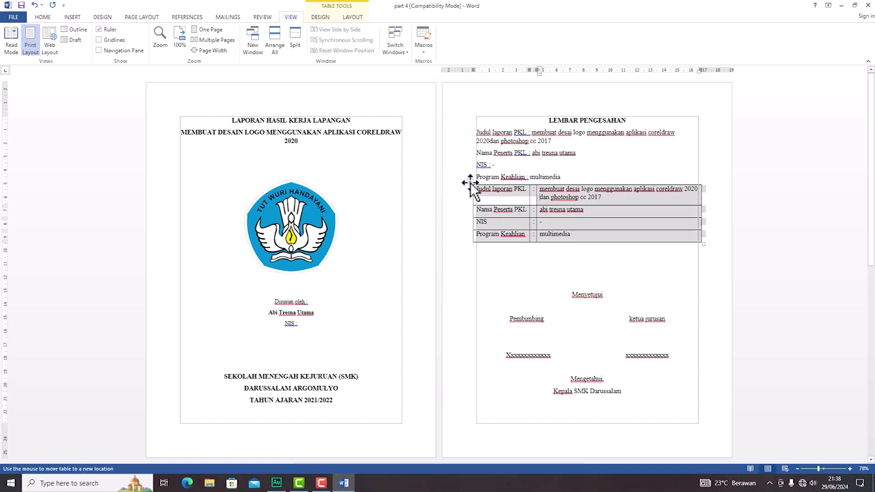
left_click(526, 261)
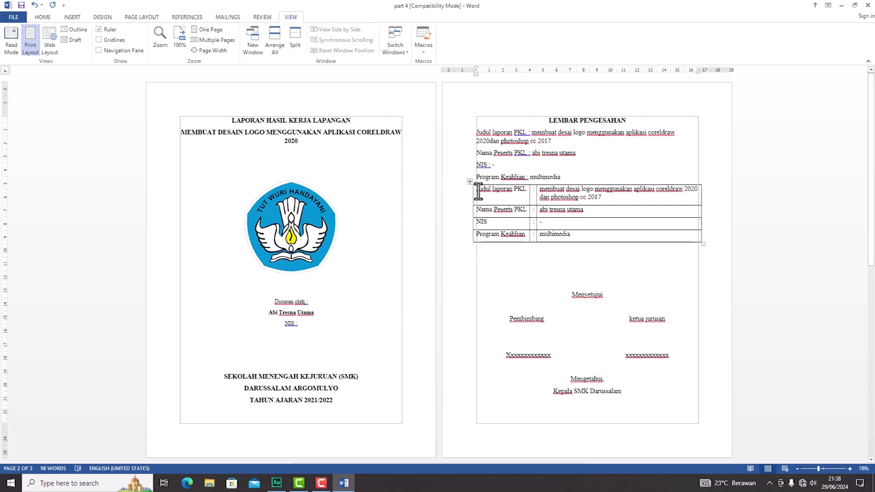
left_click_drag(477, 190, 656, 234)
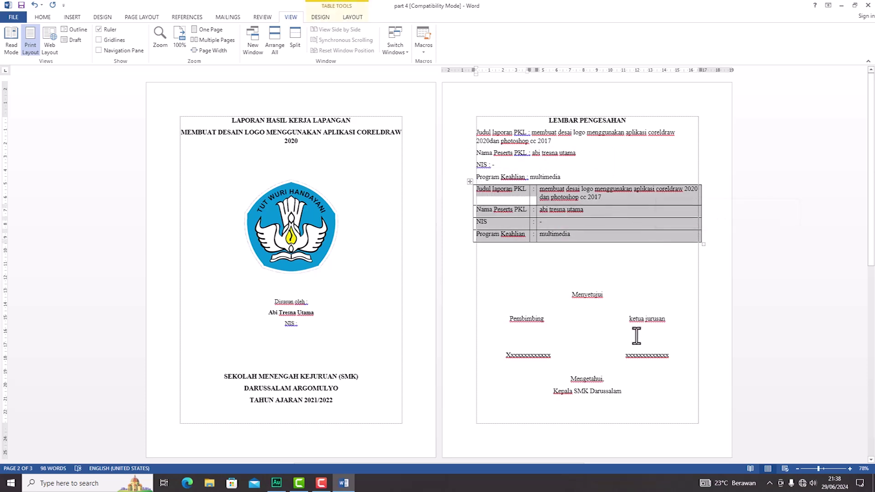
left_click(535, 261)
left_click(470, 182)
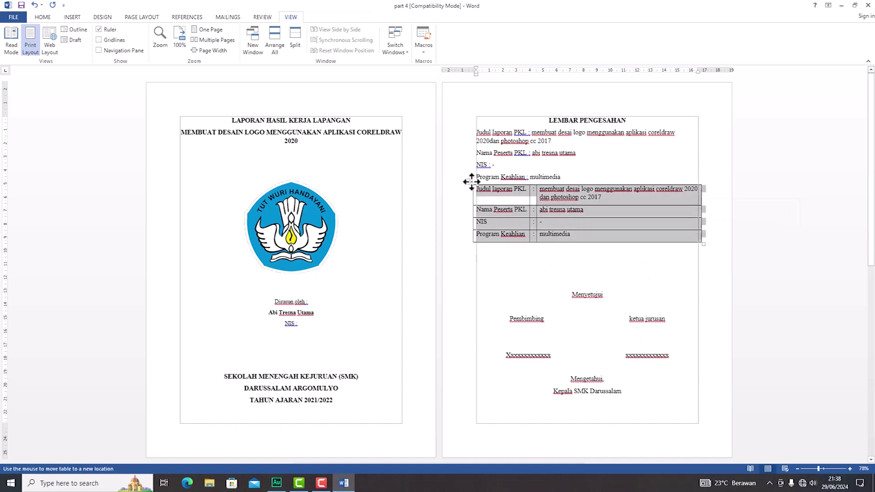
Step: Apply No Border to the info table and check it in print preview
left_click(48, 16)
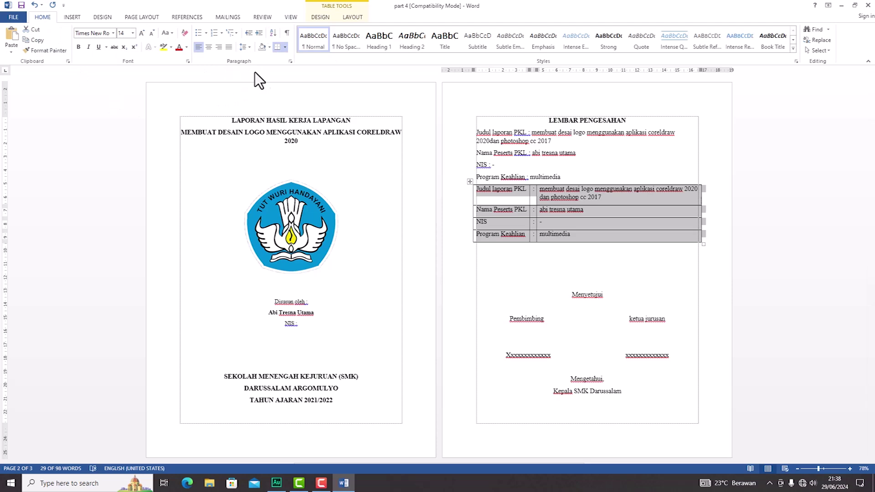
left_click(285, 47)
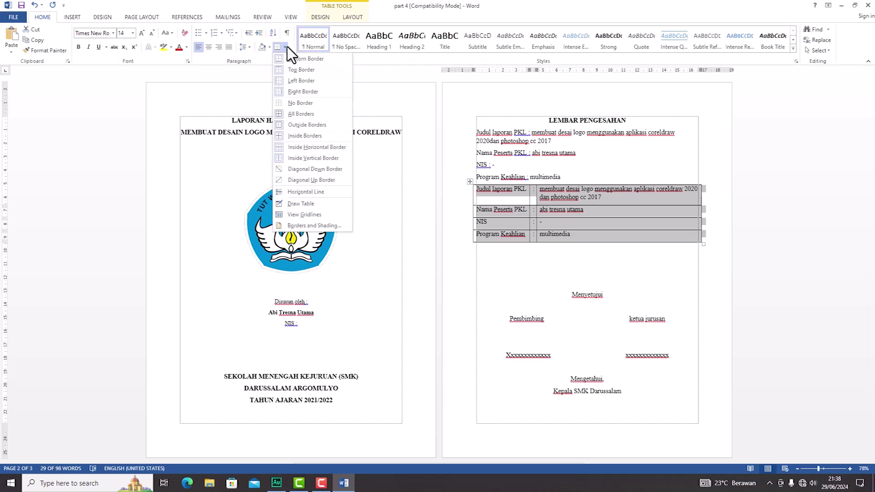
left_click(296, 103)
left_click(492, 252)
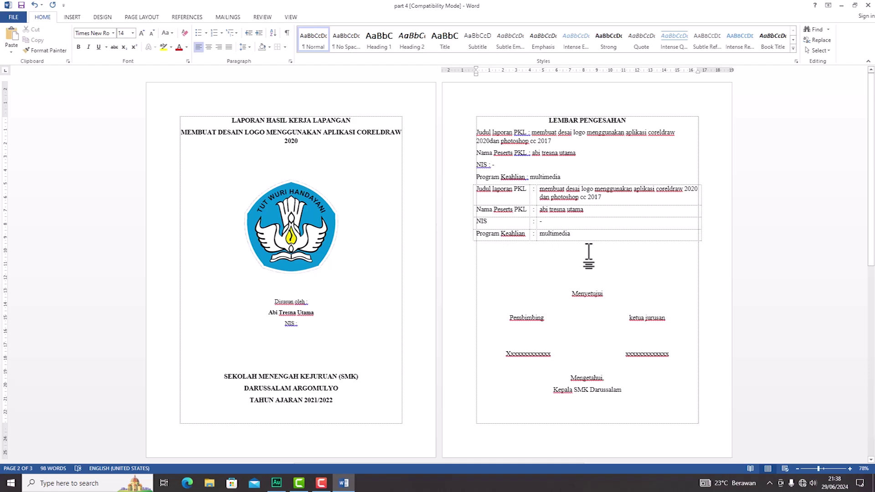
key("ctrl+p")
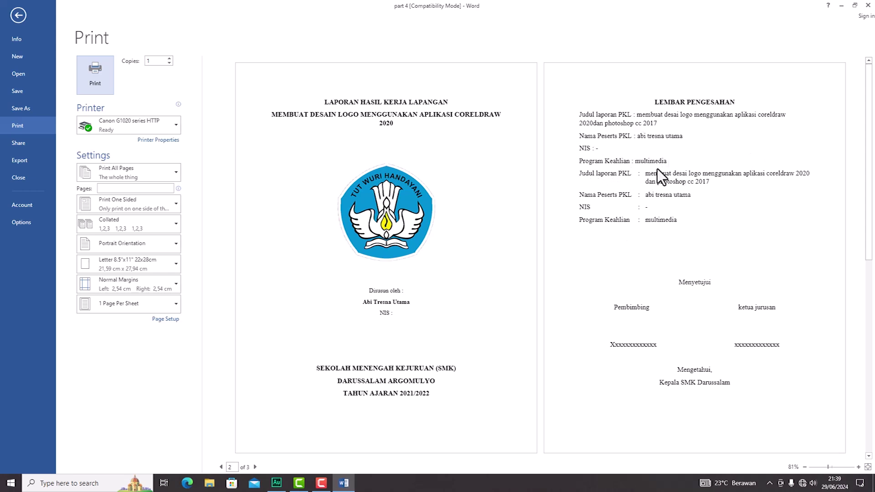
Step: Delete the old plain-text info lines above the borderless table
key("Escape")
left_click_drag(560, 177, 477, 135)
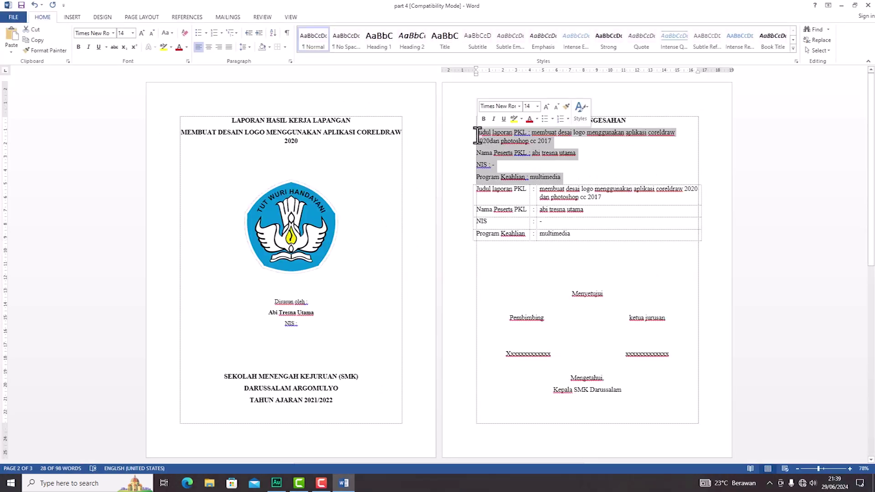
key("Delete")
key("Delete")
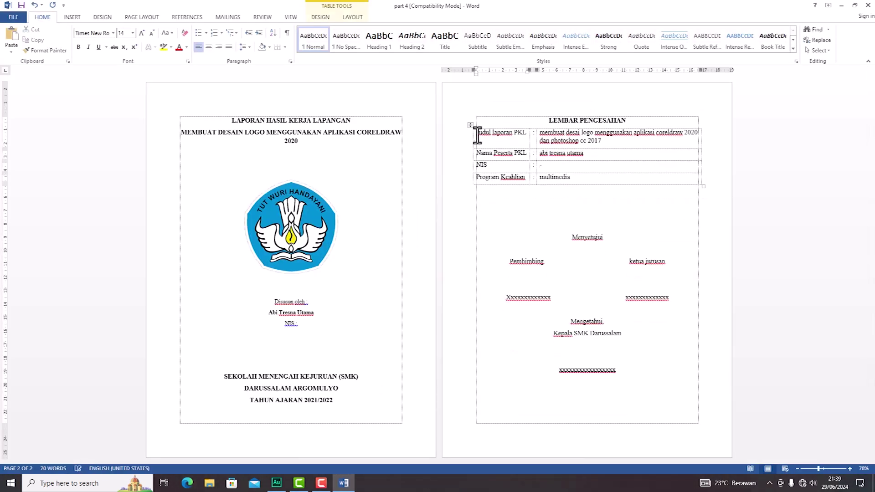
Step: Add a blank line under the LEMBAR PENGESAHAN title and check it in print preview
left_click(646, 125)
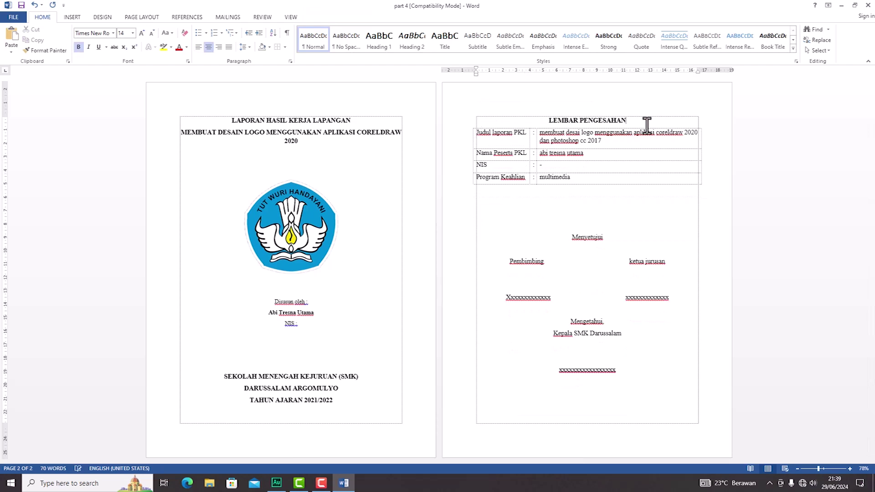
key("Return")
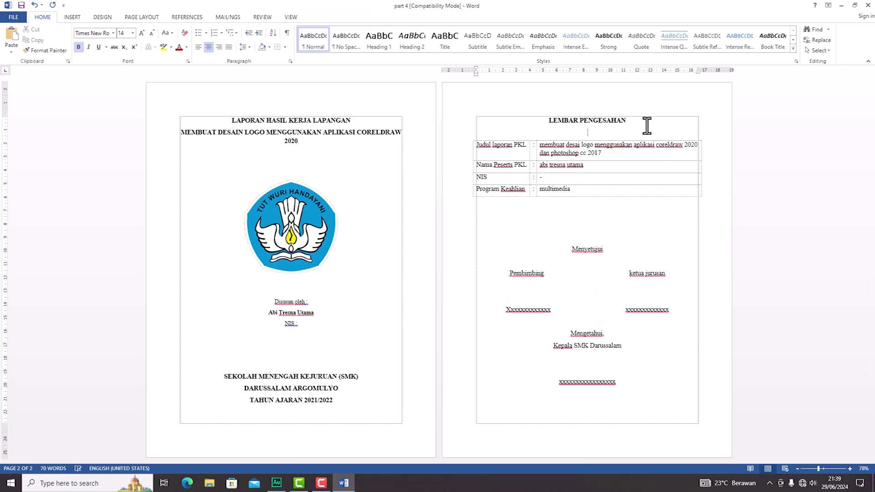
key("ctrl+p")
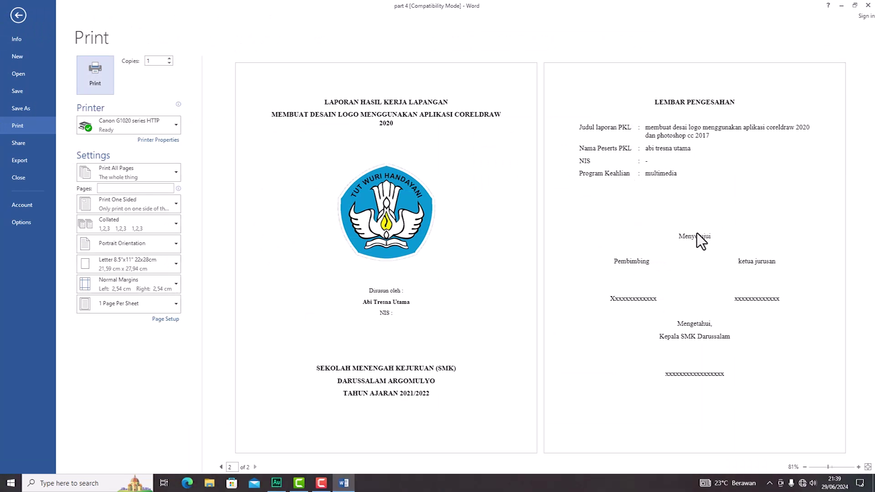
key("Escape")
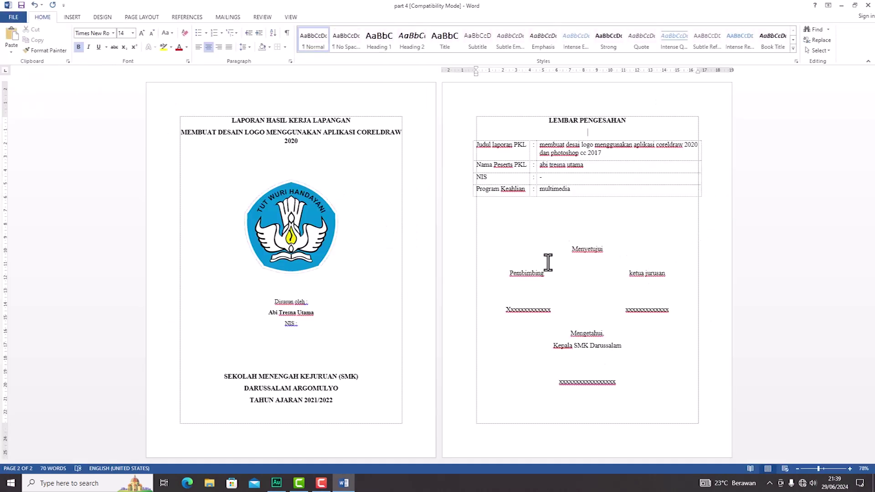
Step: Remove two empty lines above Menyetujui and add a blank line below it
left_click(613, 234)
key("BackSpace")
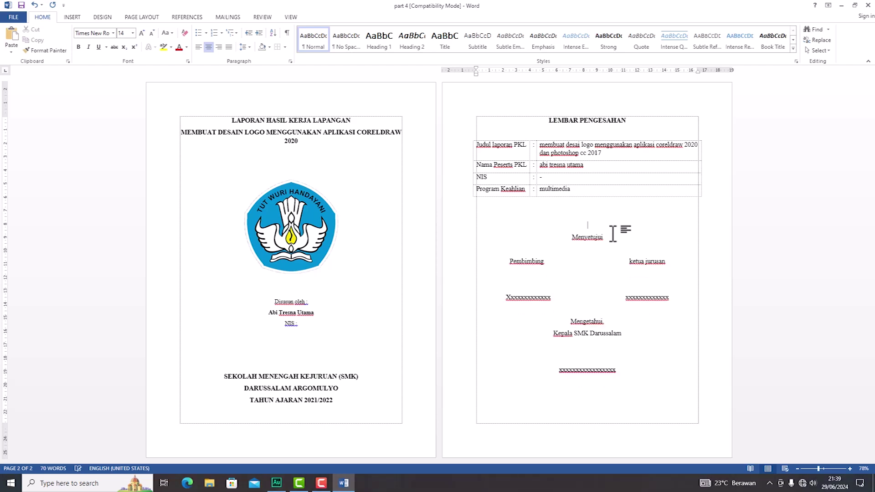
key("BackSpace")
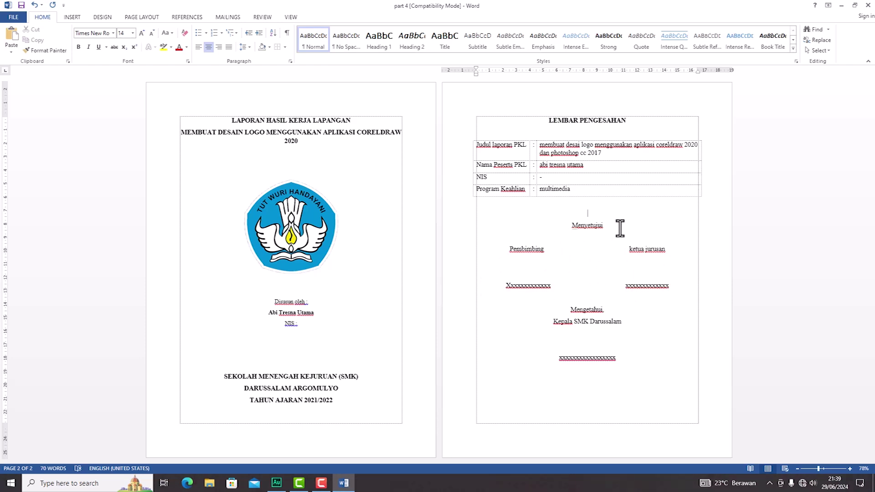
key("Return")
key("Return")
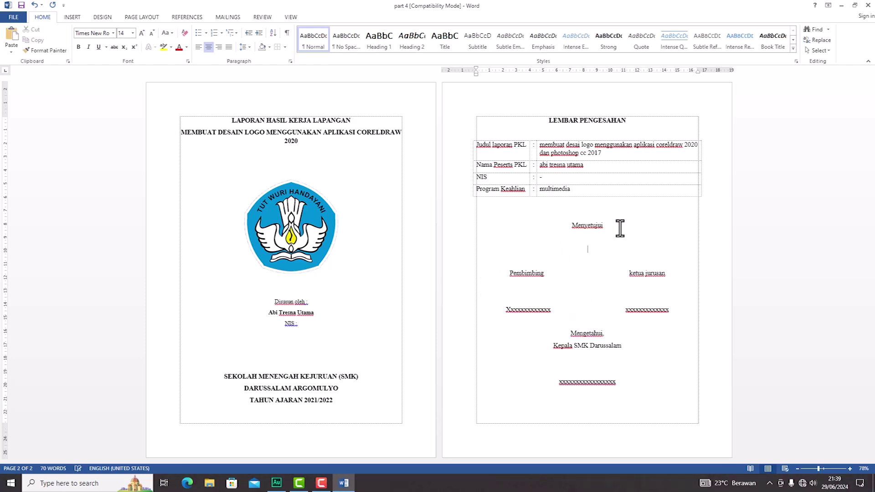
Step: Insert a 3×3 table below Menyetujui with Pembimbing and Ketua Jurusan headings, xx placeholders and a taller middle row
left_click(72, 17)
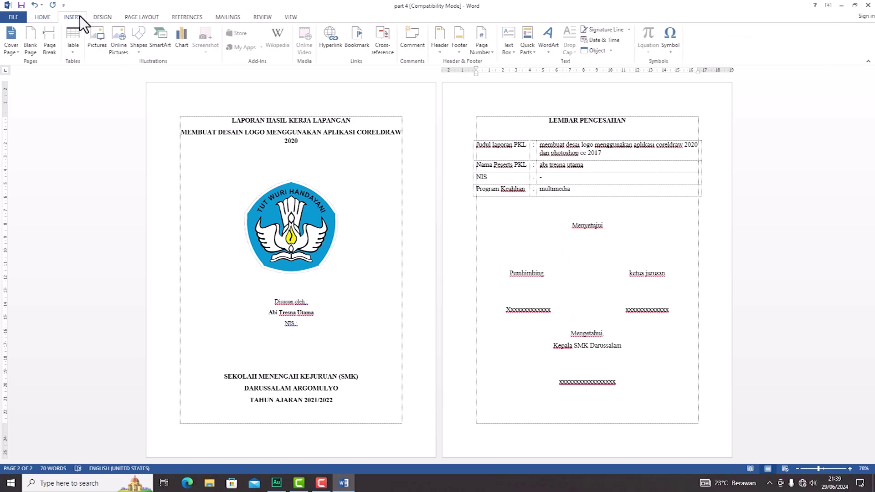
left_click(67, 53)
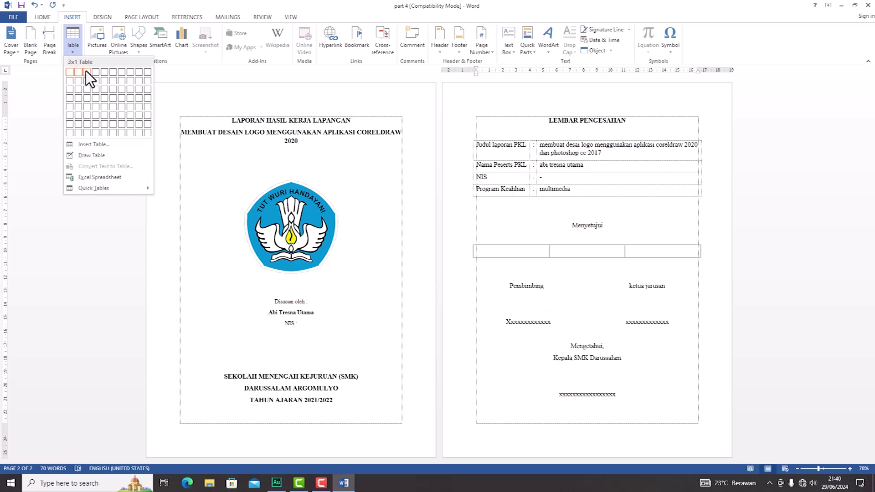
left_click(86, 89)
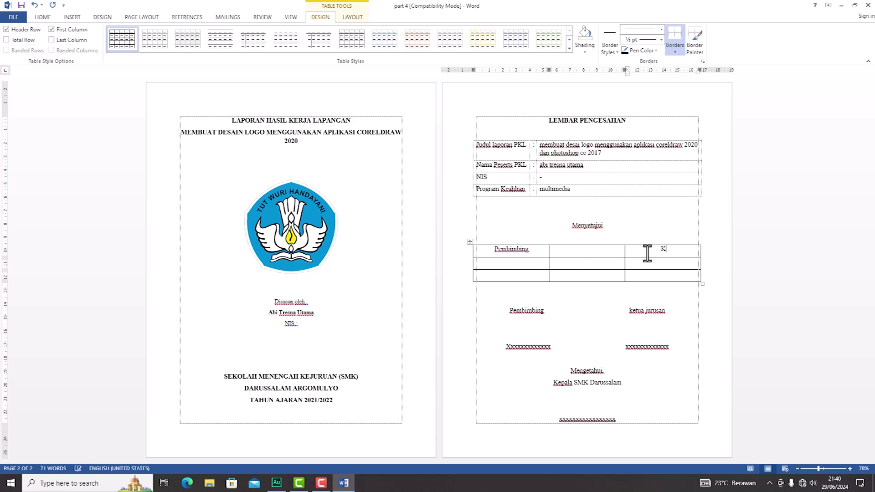
type("a Jurusan")
type("xx")
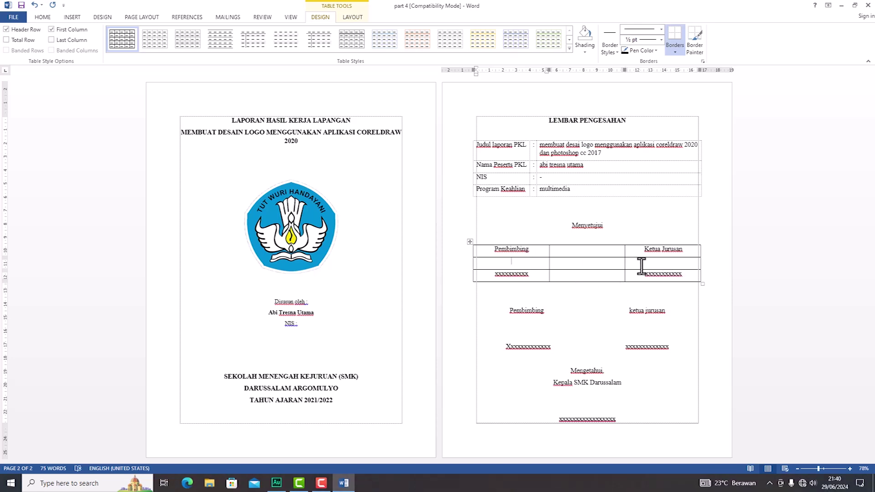
left_click(534, 264)
key("Return")
key("Return")
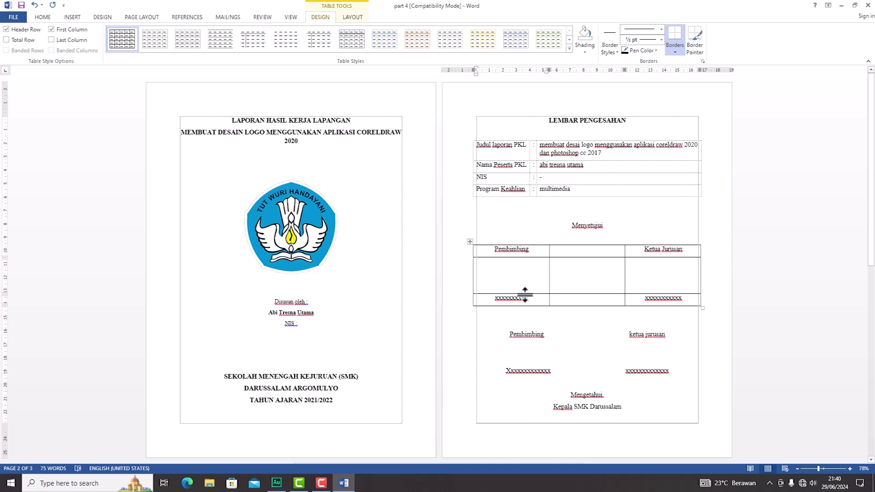
left_click(506, 334)
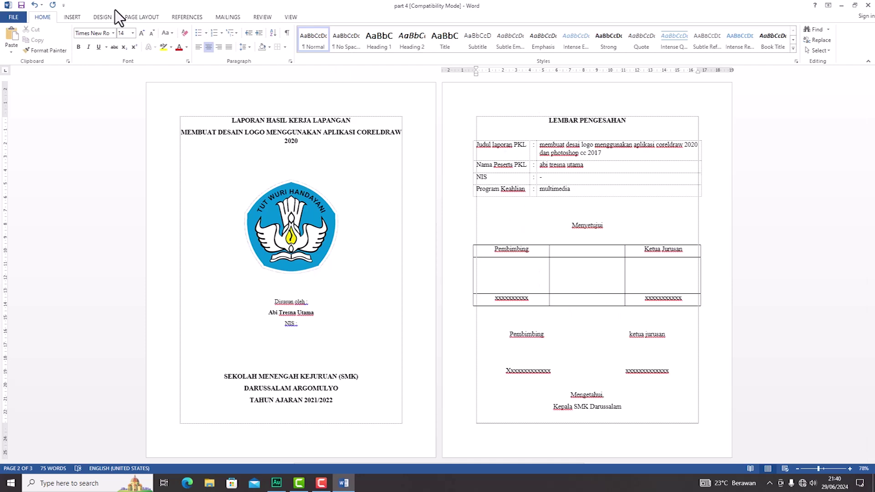
Step: Use Custom Margins to set top, bottom and right margins to 3 cm and the left margin to 4 cm
left_click(538, 121)
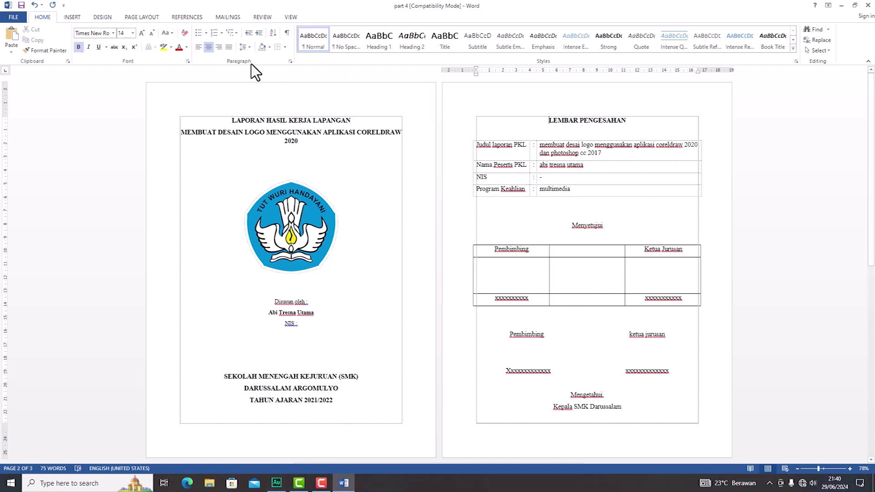
left_click(138, 16)
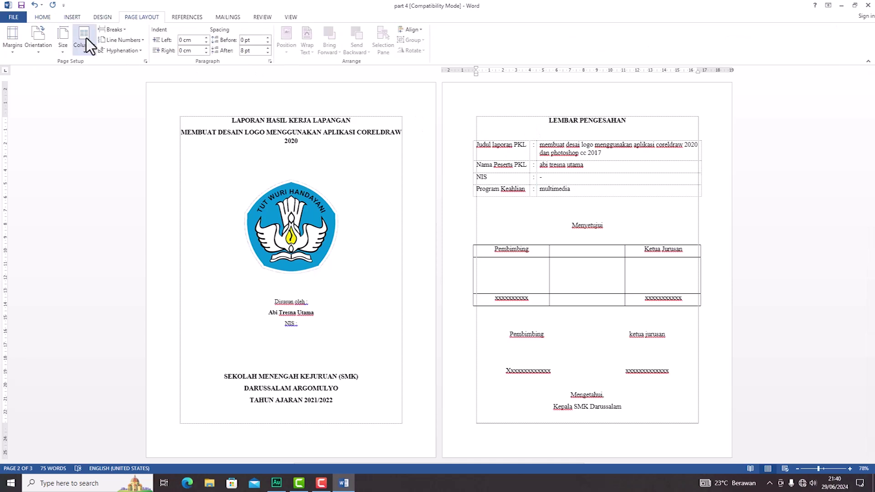
left_click(12, 54)
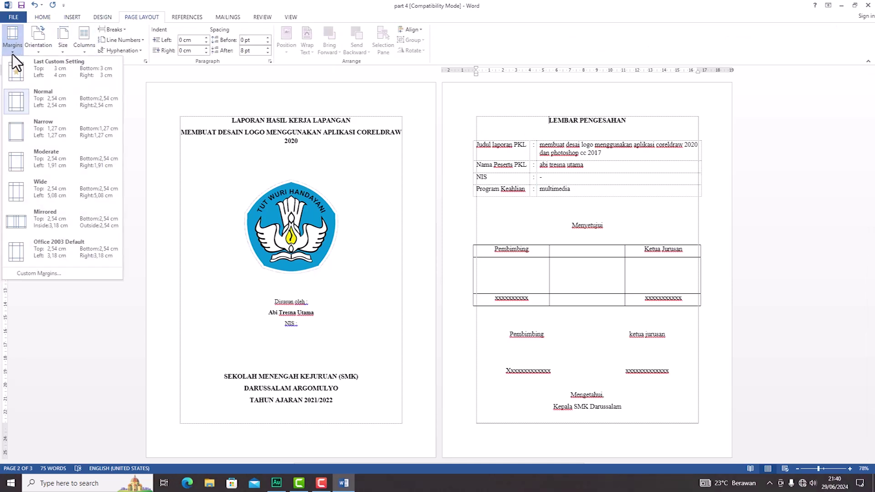
left_click(58, 273)
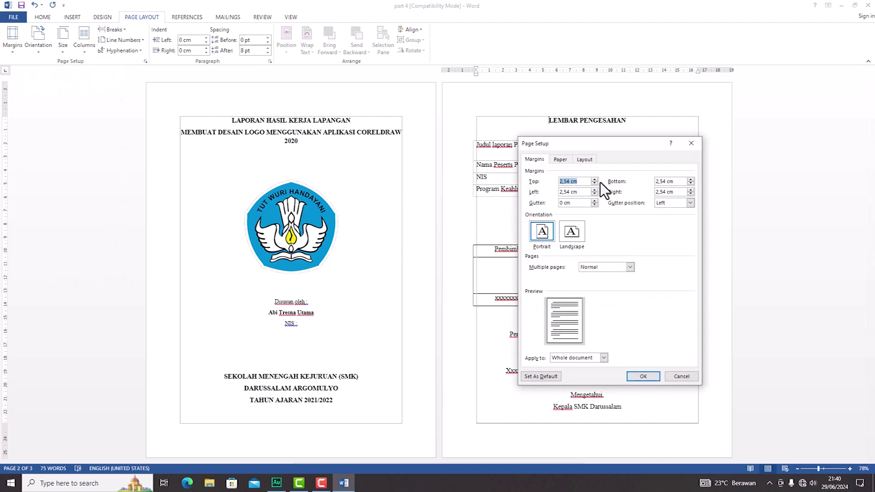
type("3")
mouse_move(676, 182)
left_mouse_down()
mouse_move(642, 179)
mouse_move(676, 196)
left_mouse_up()
type("33")
left_click_drag(579, 194, 560, 192)
type("4")
left_click(642, 377)
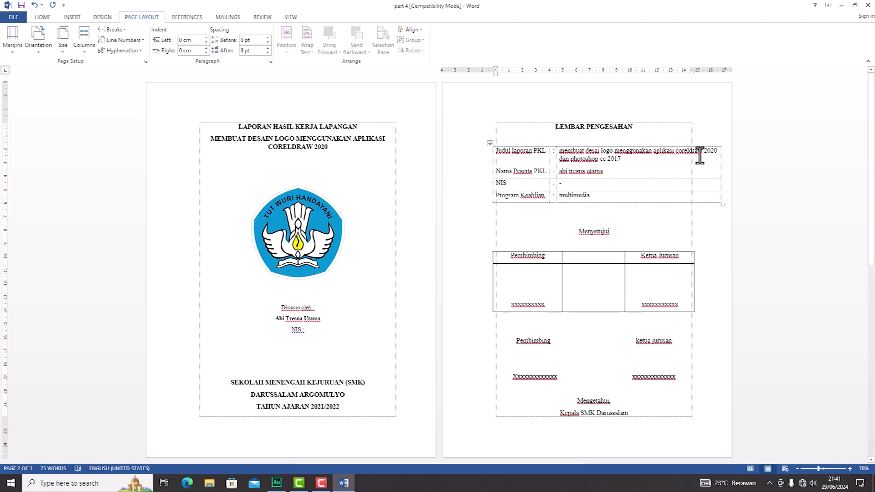
Step: Narrow the info table to fit the new margins and add a blank row under the signature table's header
left_click(490, 142)
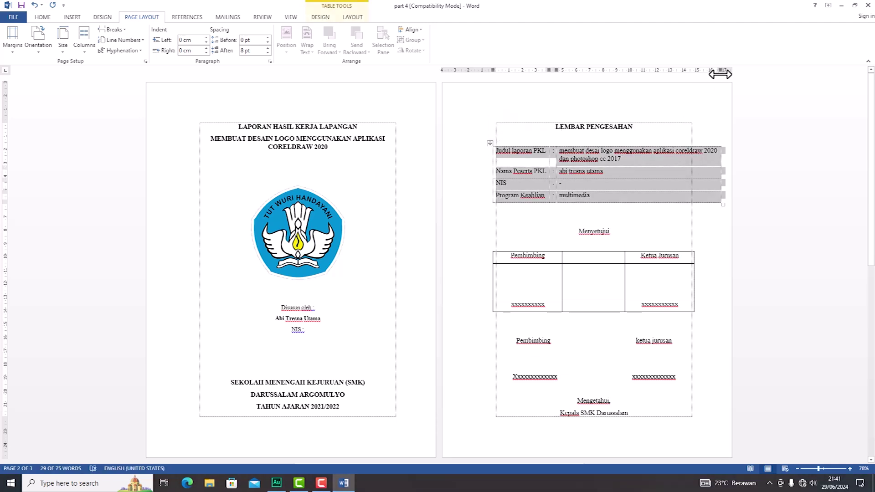
left_click_drag(719, 70, 692, 75)
left_click(650, 218)
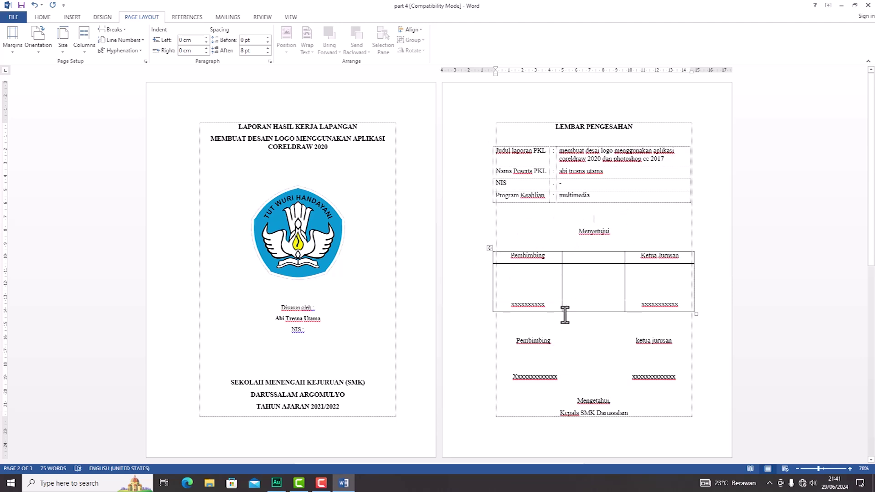
left_click(597, 273)
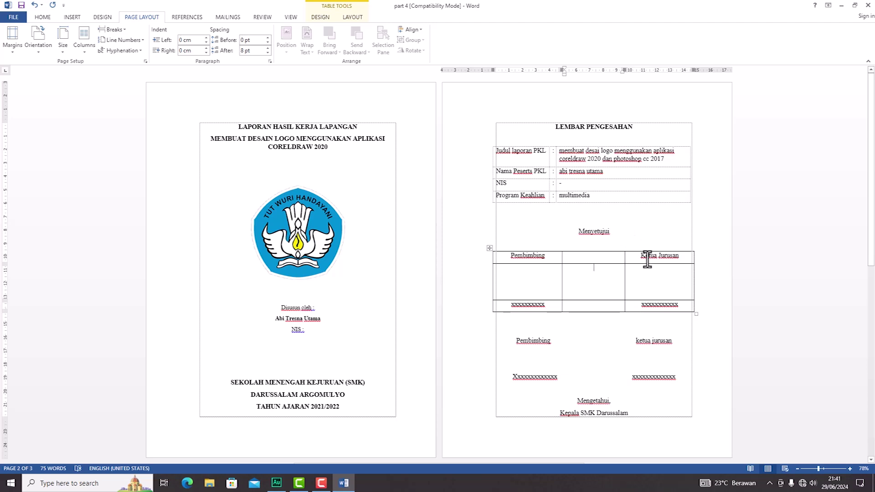
left_click(488, 264)
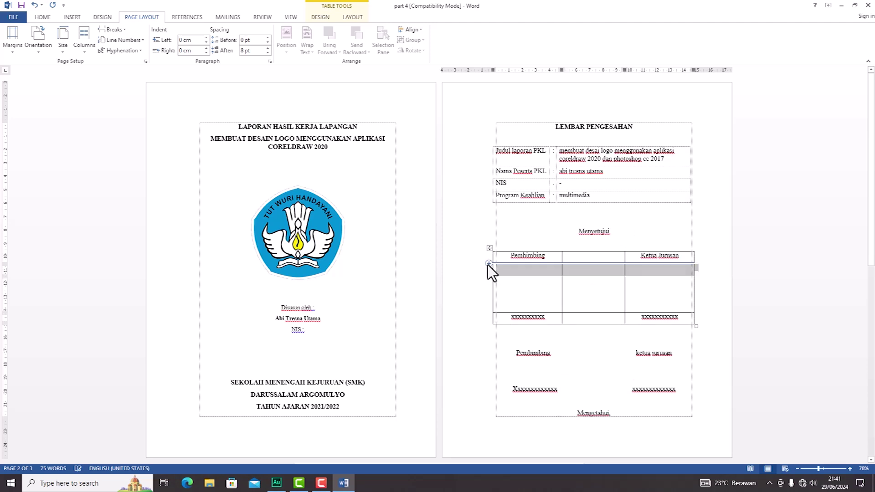
Step: Move the Pembimbing and Ketua Jurusan labels into the second row and type 'Sumberejo, ........' in the top-right cell
left_click(529, 268)
left_click_drag(512, 252, 643, 256)
key("ctrl+c")
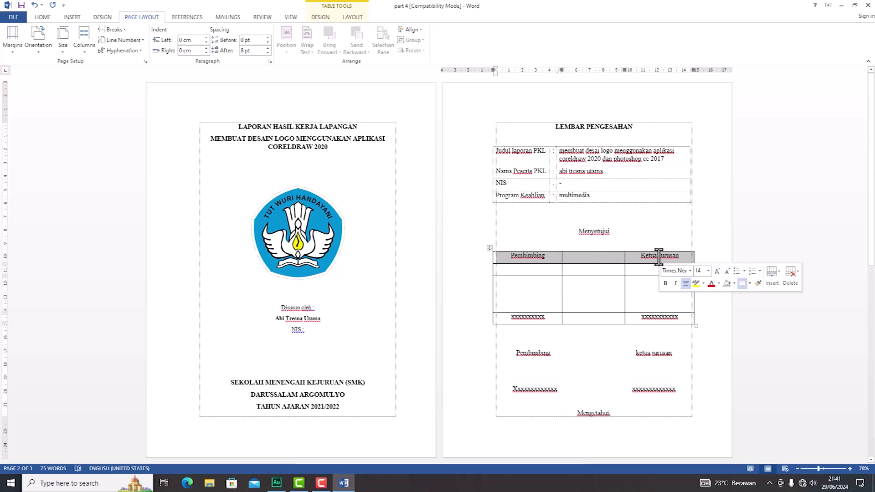
key("Delete")
left_click(537, 271)
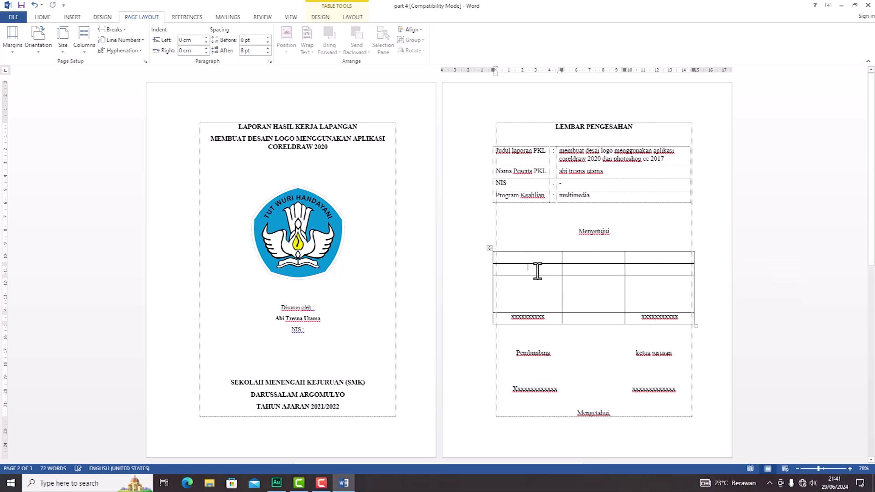
key("ctrl+v")
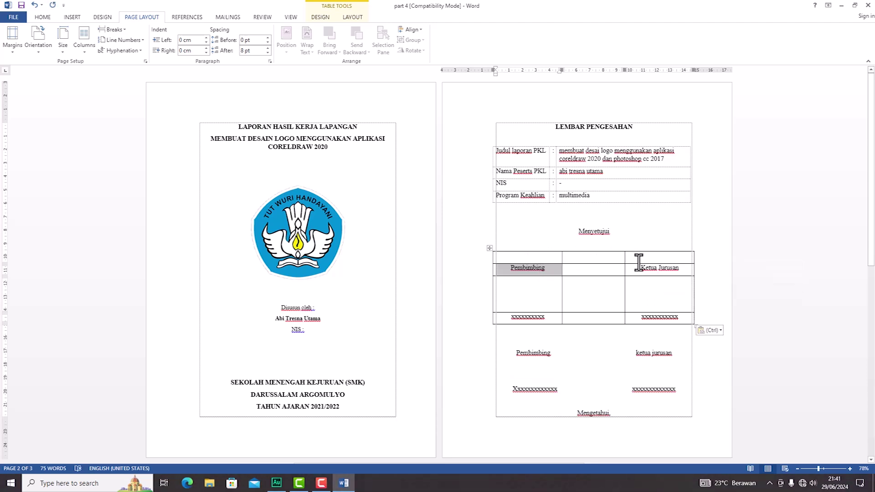
left_click(641, 257)
type("Sumberejo,")
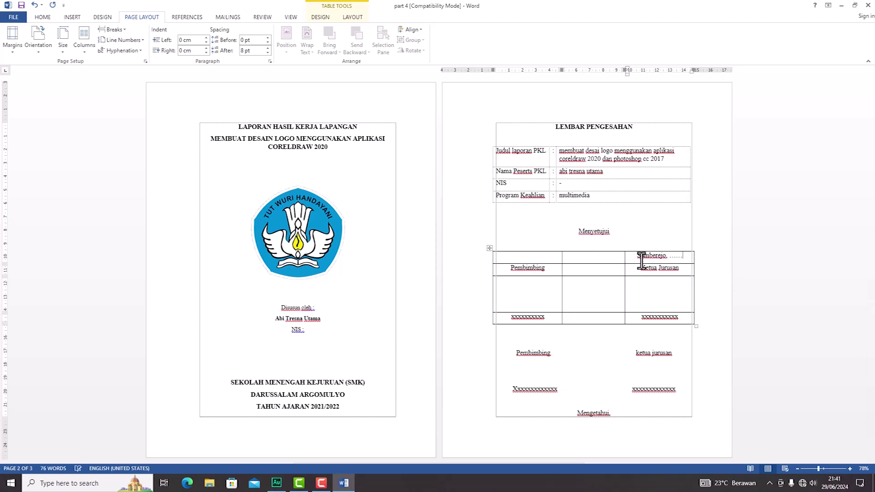
type("..............")
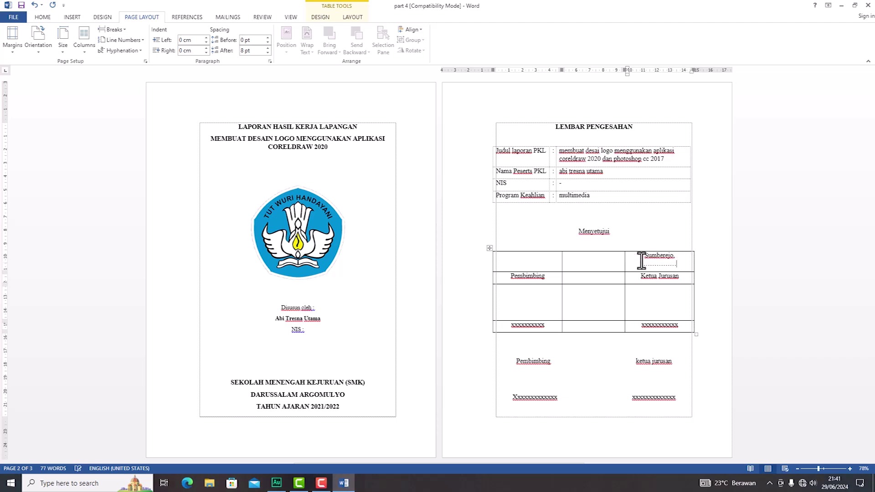
key("Home")
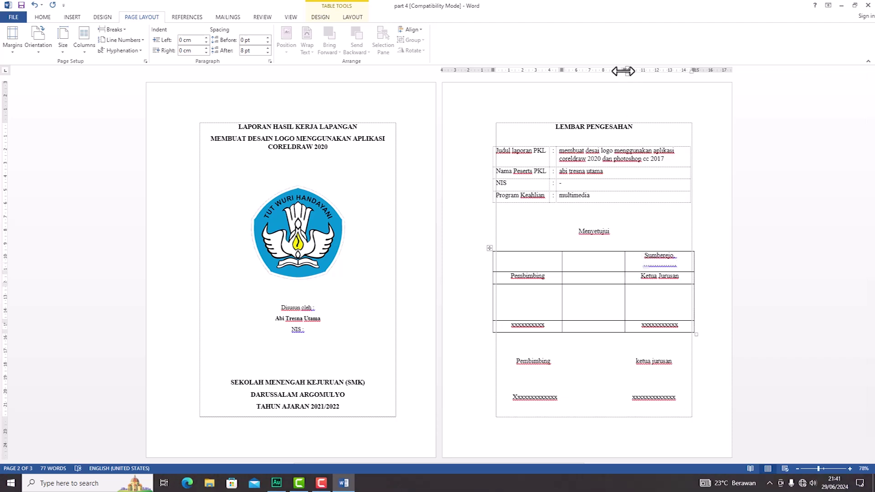
Step: Adjust the signature table's column widths and right edge on the ruler so the table spans the page
left_click_drag(622, 69, 614, 69)
left_click_drag(561, 68, 570, 70)
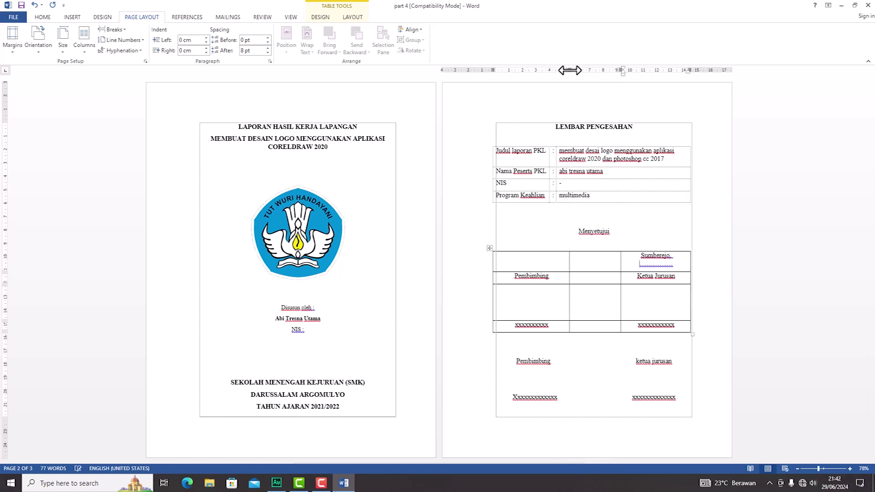
left_click_drag(689, 69, 696, 68)
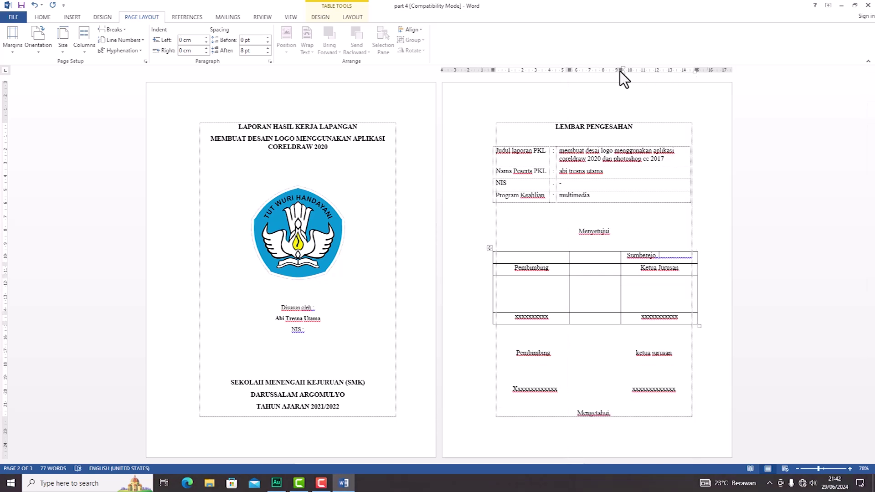
left_click_drag(696, 70, 693, 70)
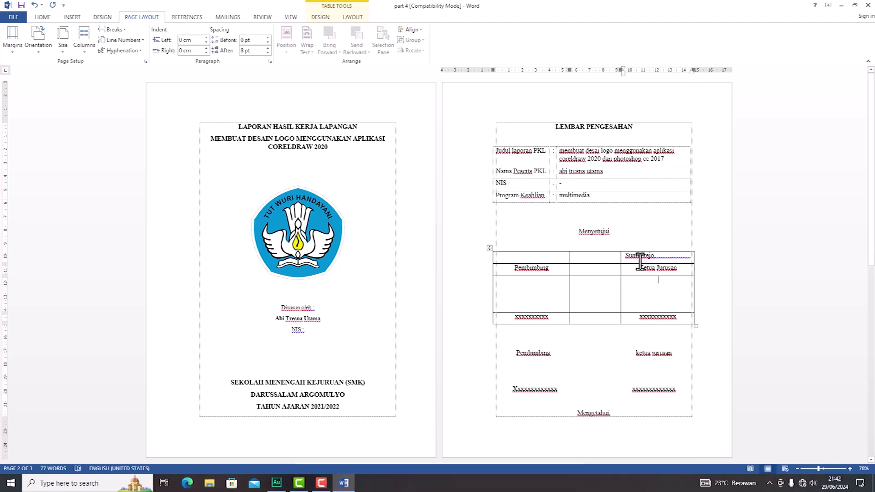
Step: Apply No Border to the whole Pembimbing / Ketua Jurusan signature table
left_click(490, 248)
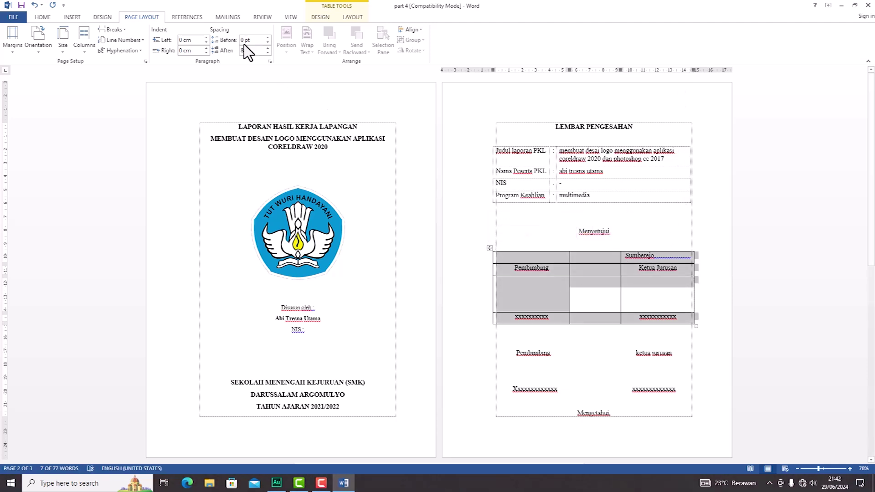
left_click(43, 17)
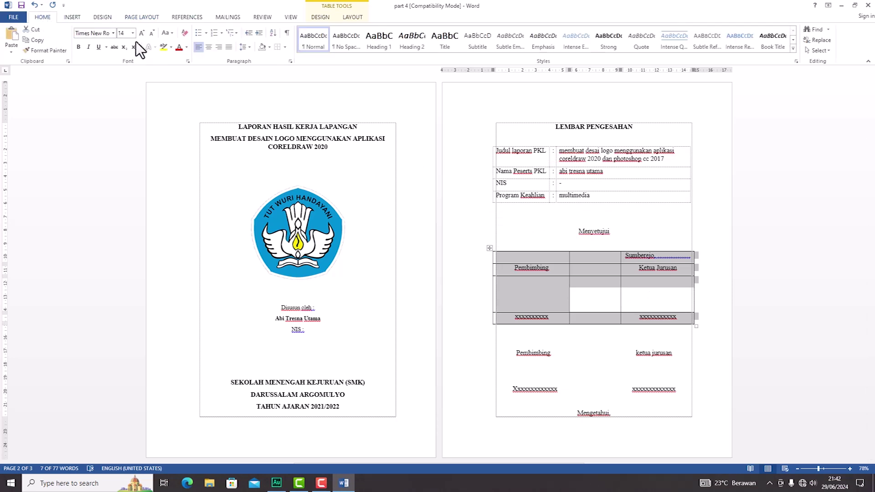
left_click(285, 48)
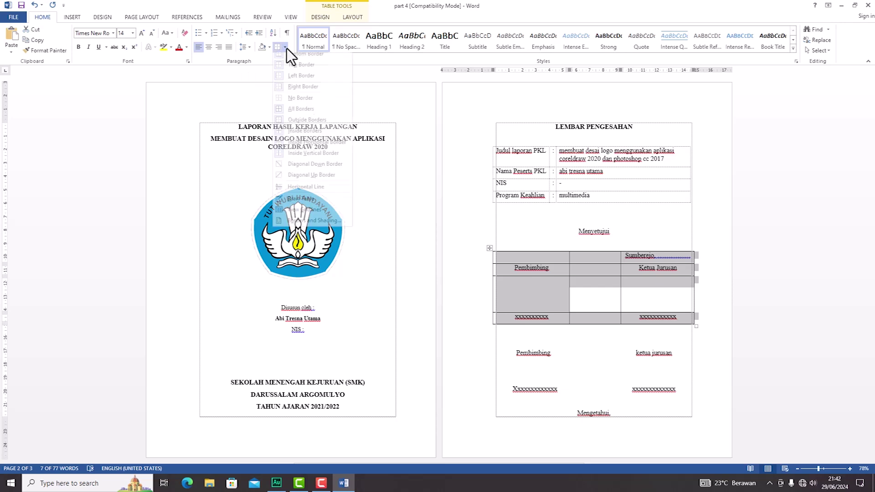
left_click(304, 105)
left_click(595, 342)
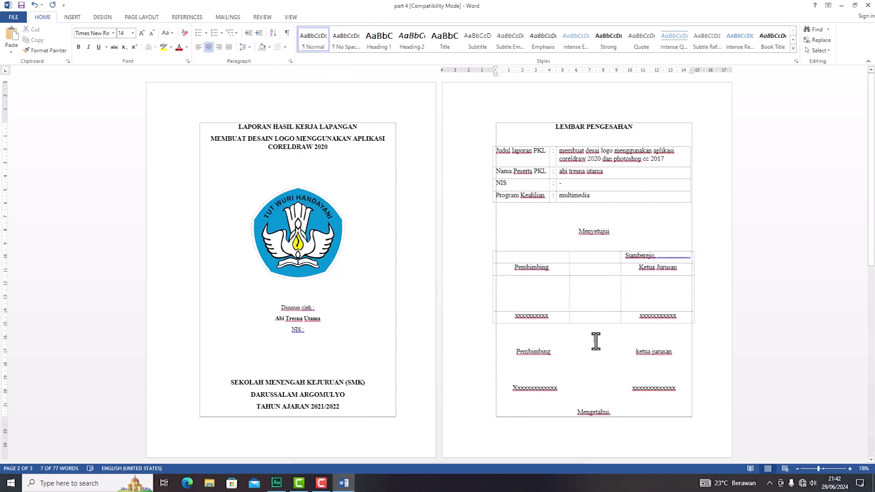
Step: Check the borderless signature table in print preview, then return to editing
key("ctrl+p")
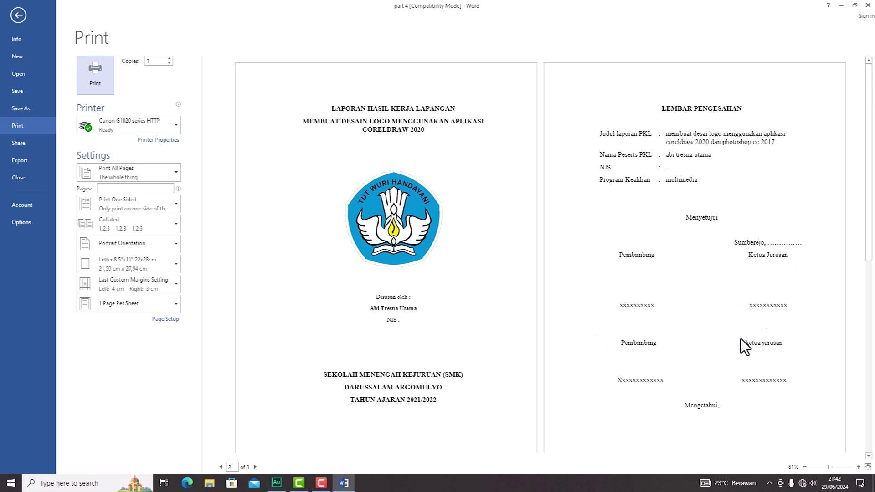
key("Escape")
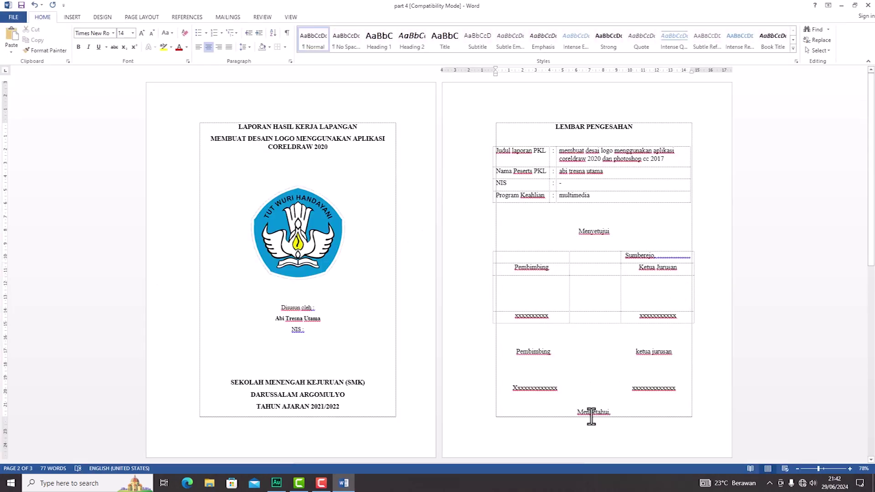
scroll(593, 416, "down", 5)
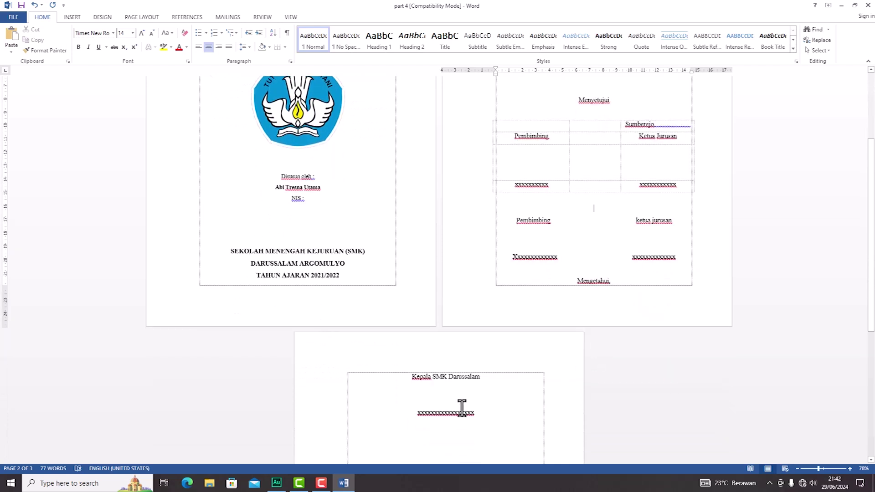
Step: Delete the old plain-text Pembimbing / ketua jurusan and Xxxx lines, leaving the Mengetahui block
left_click_drag(563, 221, 680, 263)
key("Delete")
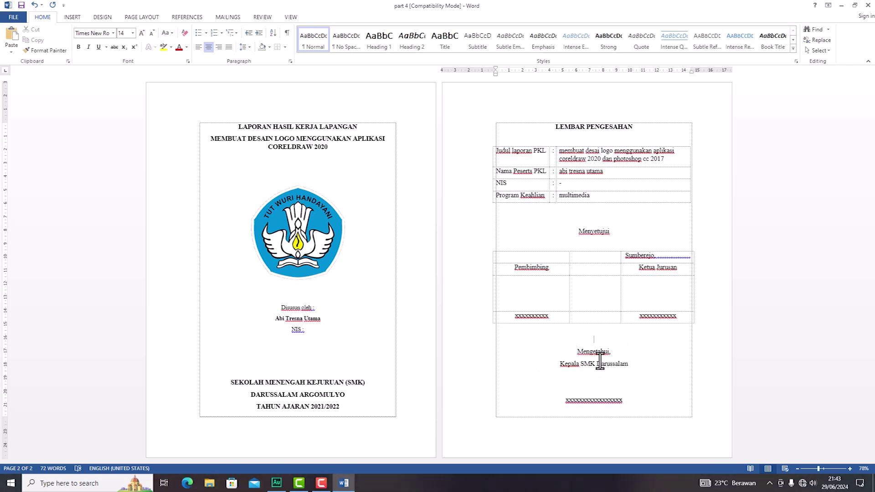
left_click_drag(574, 340, 623, 405)
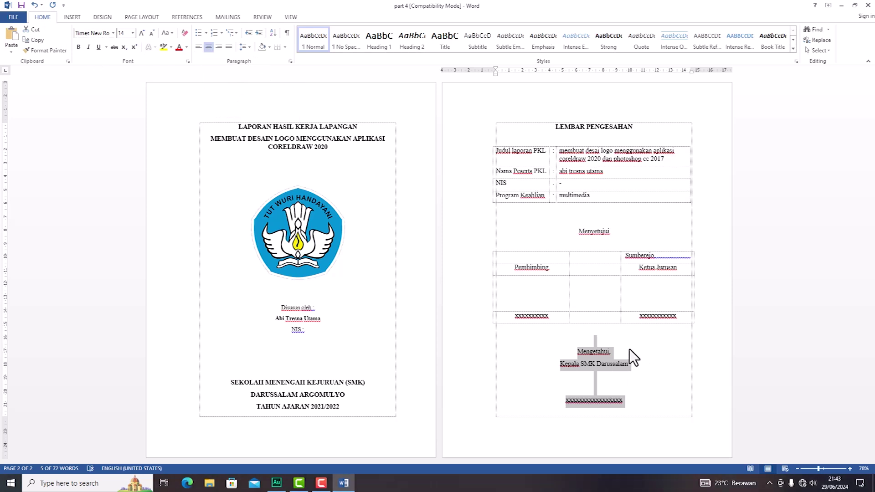
left_click(605, 339)
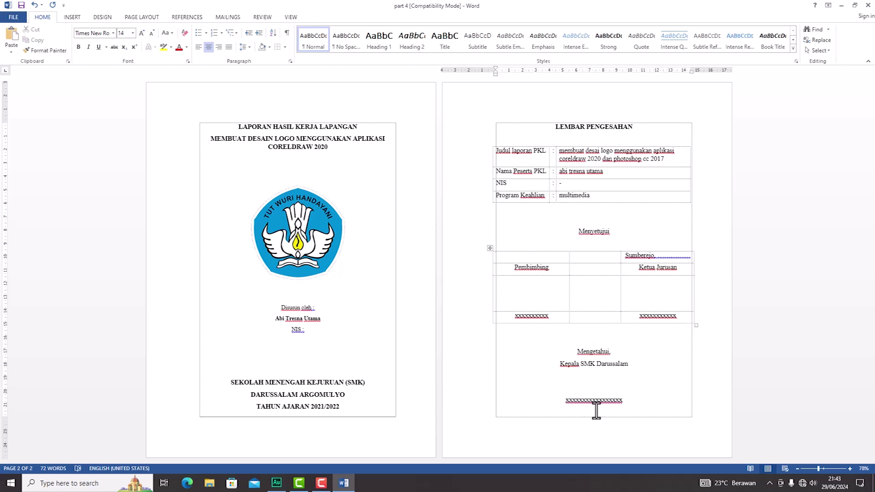
Step: Insert a 1×4 table with Mengetahui, Kepala SMK Darussalam, a tall blank row and an xxxxxxxxxxxx line
left_click(72, 17)
left_click(75, 49)
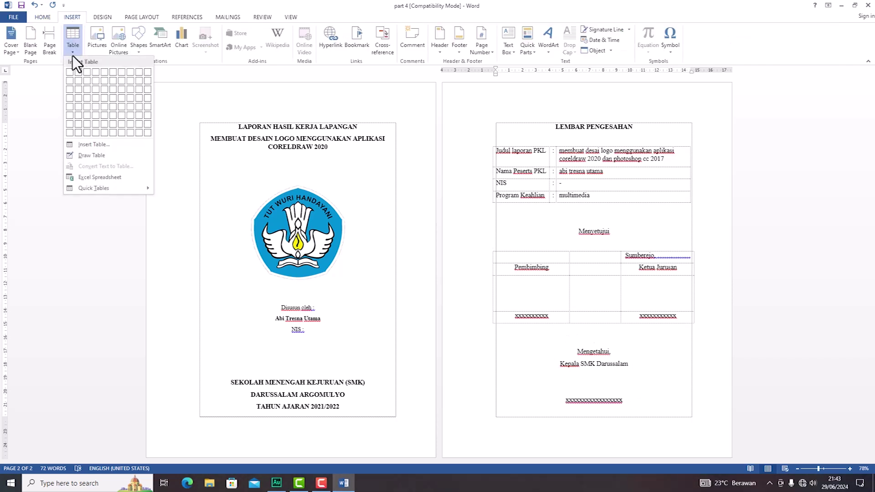
left_click(70, 97)
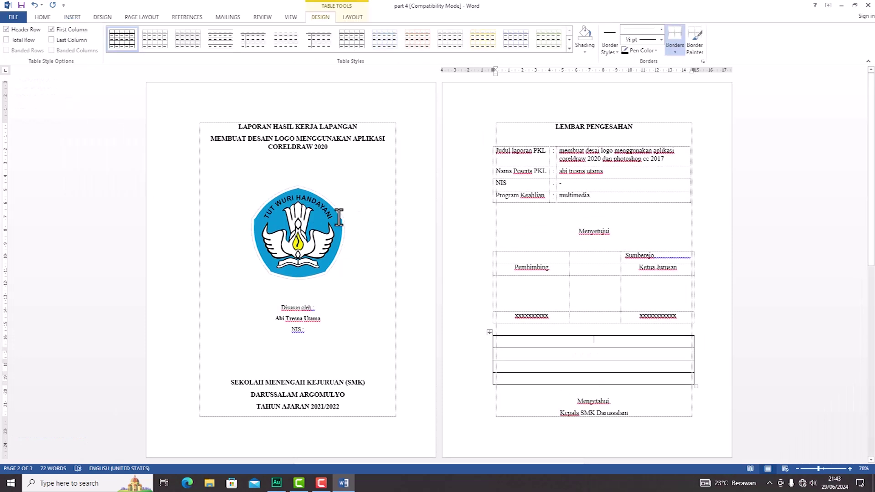
type("Mengetahui,")
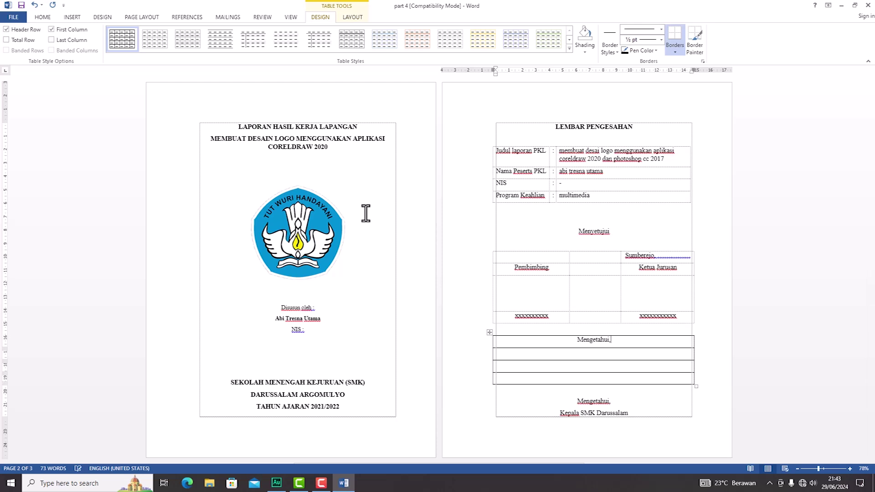
key("BackSpace")
type("Kepala SMK Darussalam")
left_click(592, 378)
type("xxxxxxxxxxxxx")
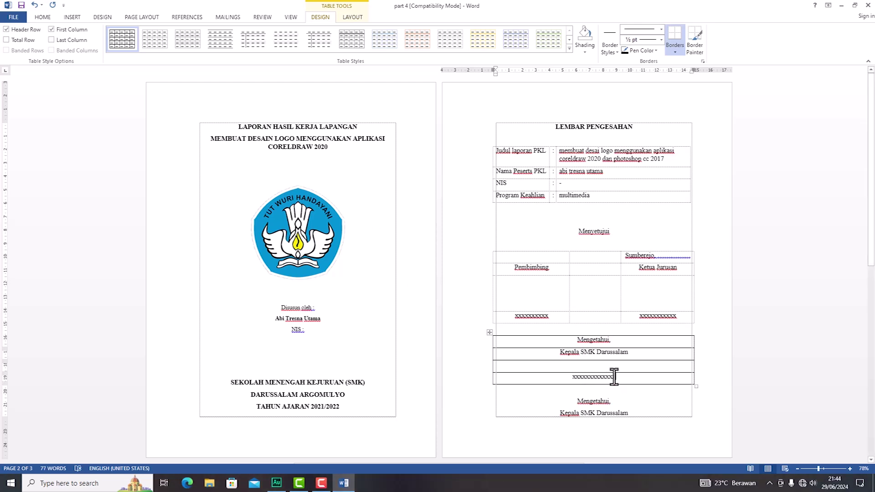
left_click(615, 370)
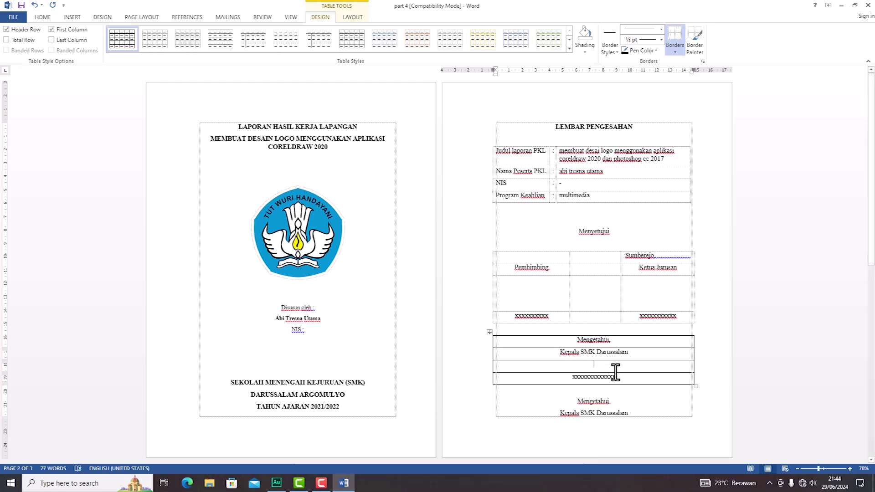
key("Return")
key("Return")
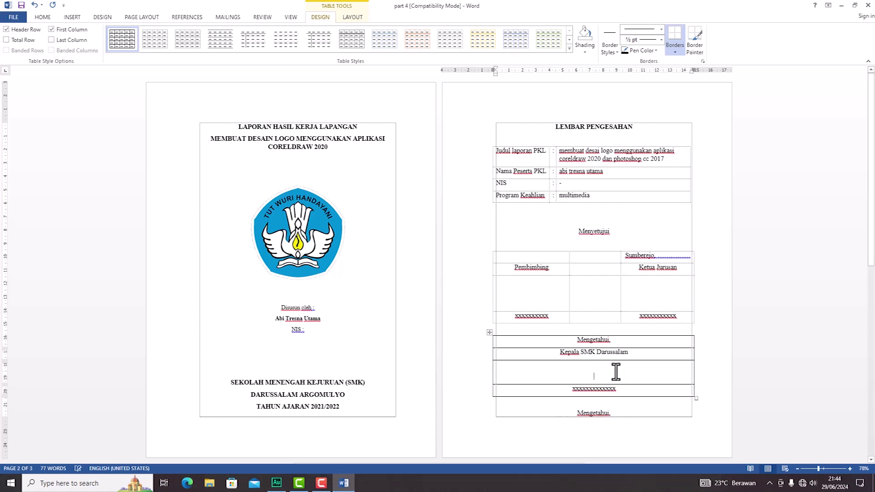
Step: Delete the old plain-text Mengetahui block below the new table
scroll(625, 369, "down", 6)
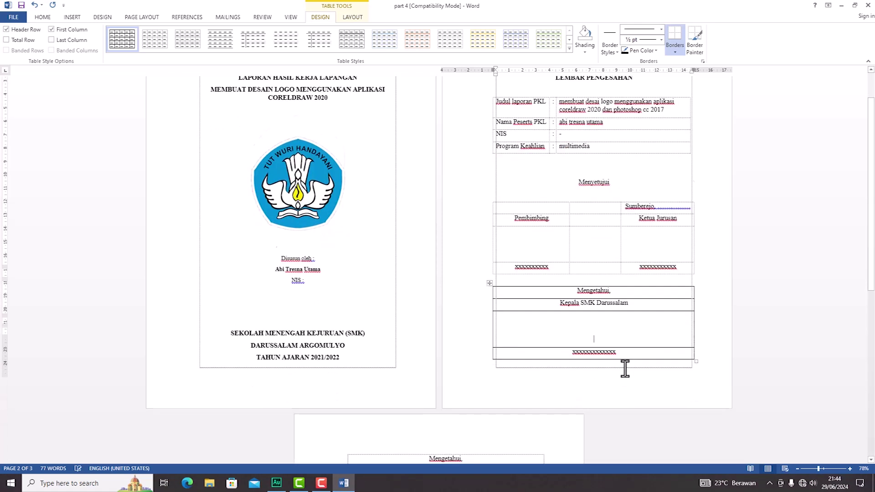
left_click_drag(475, 388, 432, 337)
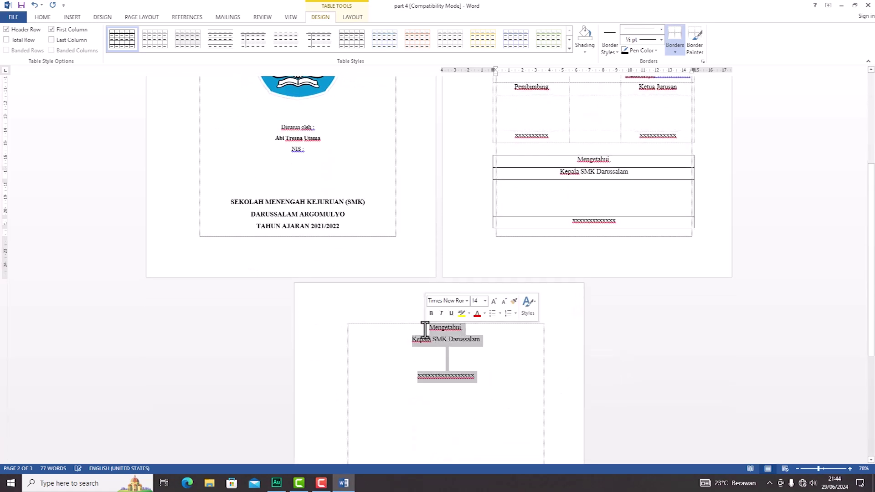
key("Delete")
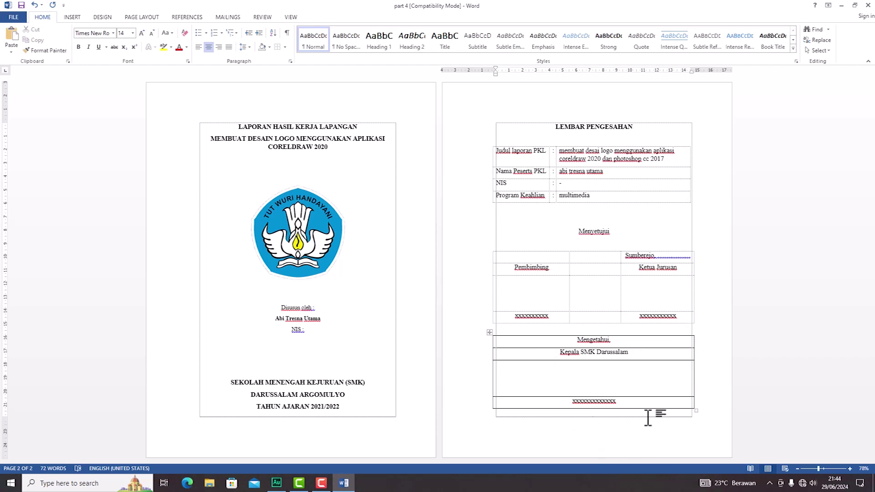
Step: Drag the Mengetahui table's right and left edges inward on the ruler to centre it under the signatures
left_click(488, 334)
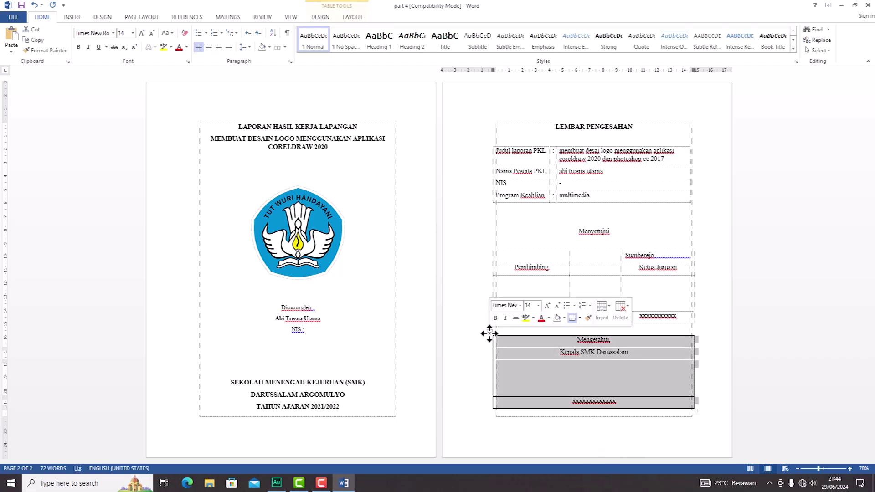
left_click_drag(692, 71, 570, 79)
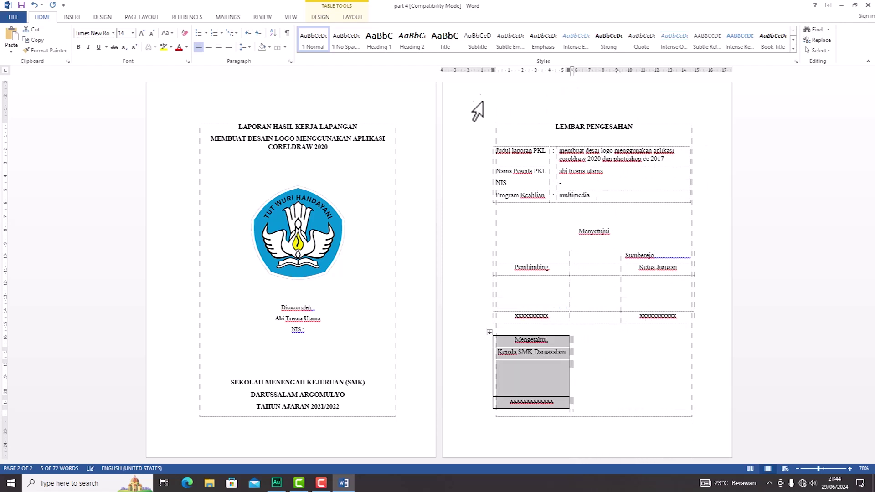
left_click_drag(492, 69, 560, 75)
left_click(669, 405)
Step: Check the Mengetahui table's borderless, centred layout in print preview, then return to editing
left_click(555, 332)
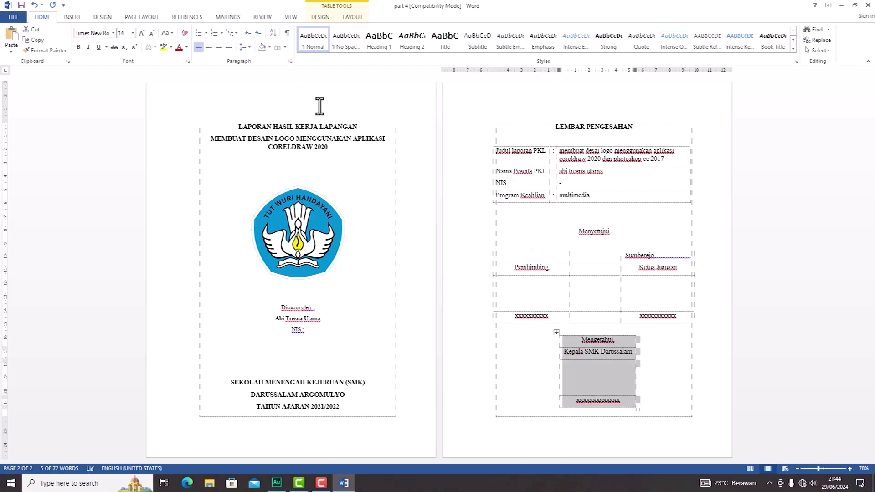
left_click(664, 370)
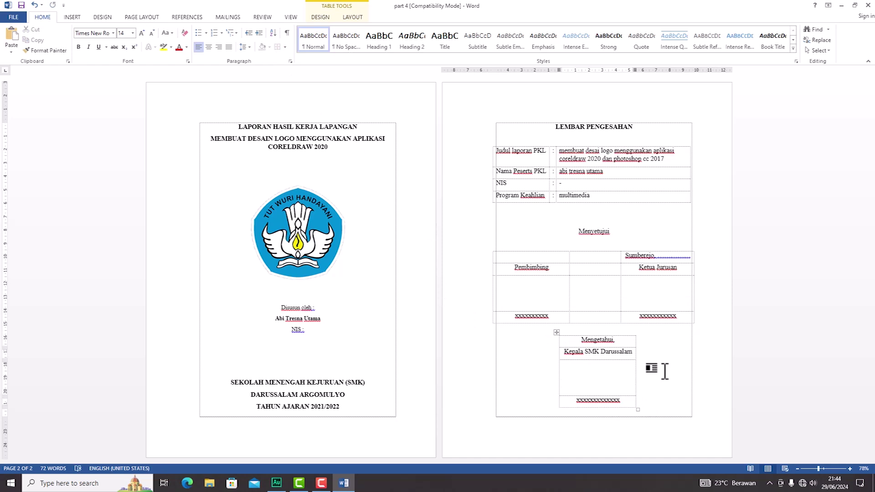
key("ctrl+p")
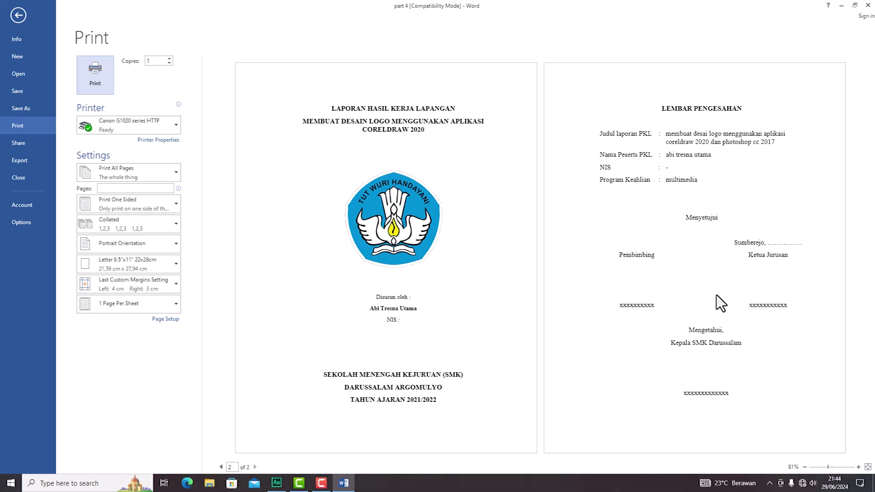
key("Escape")
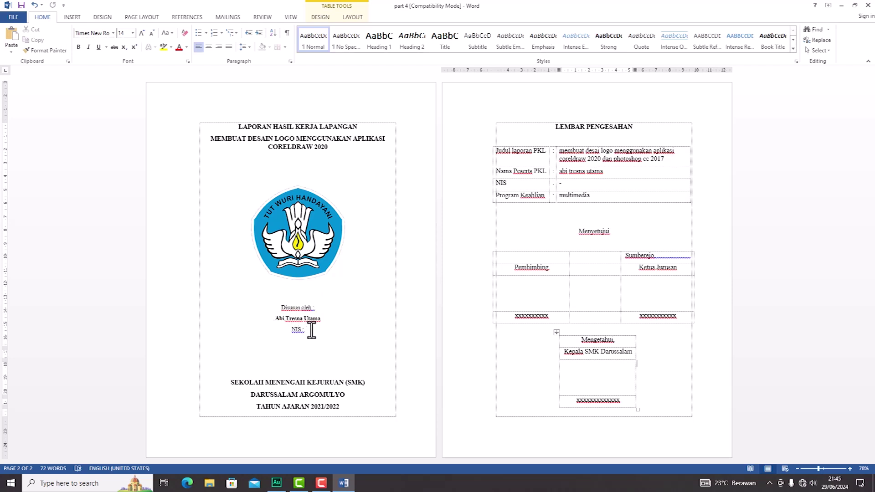
Step: Add a blank line under 'Disusun oleh :' and delete an extra empty line so the cover stays on page 1
left_click(328, 309)
key("Return")
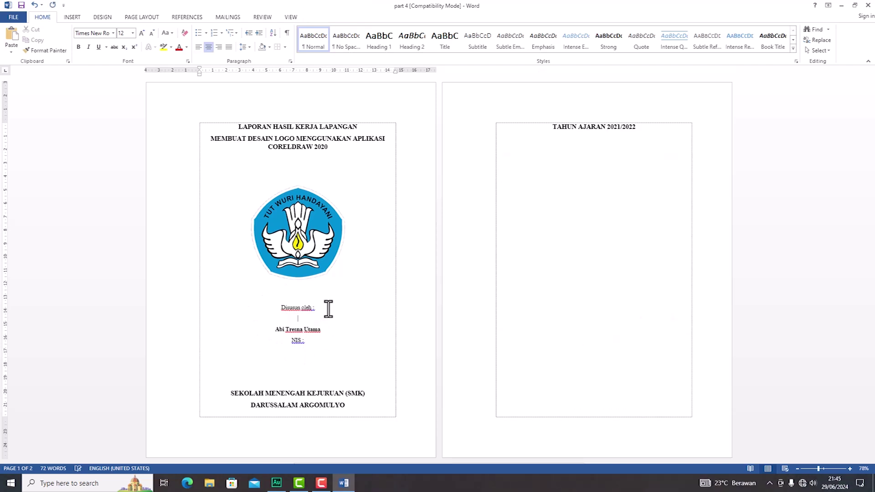
left_click(322, 353)
key("BackSpace")
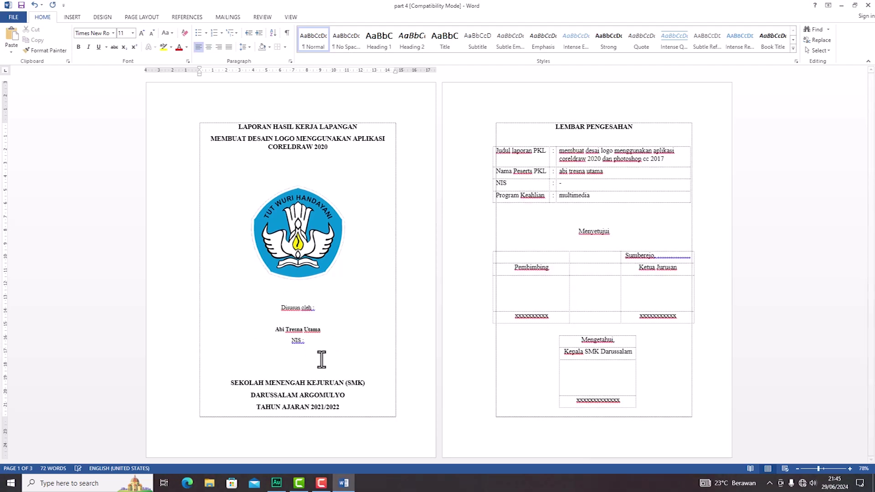
left_click(312, 321)
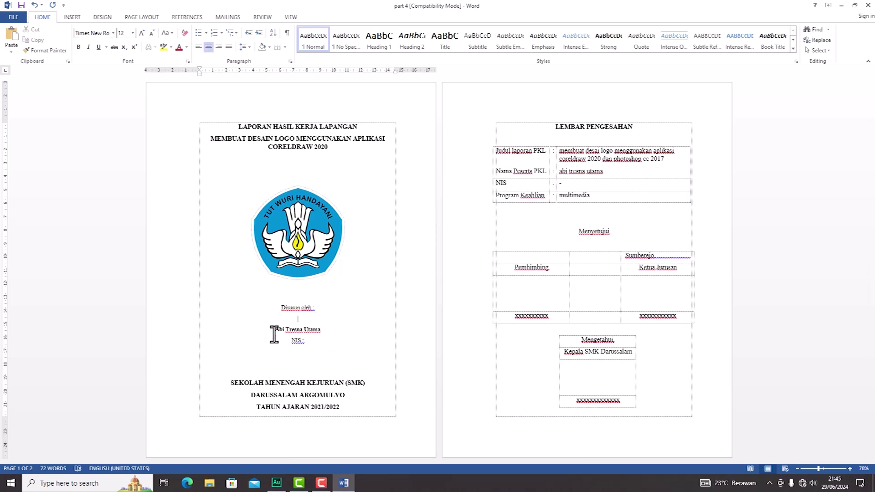
Step: Insert a table of three columns by two rows under 'Disusun oleh :'
left_click(75, 18)
left_click(72, 41)
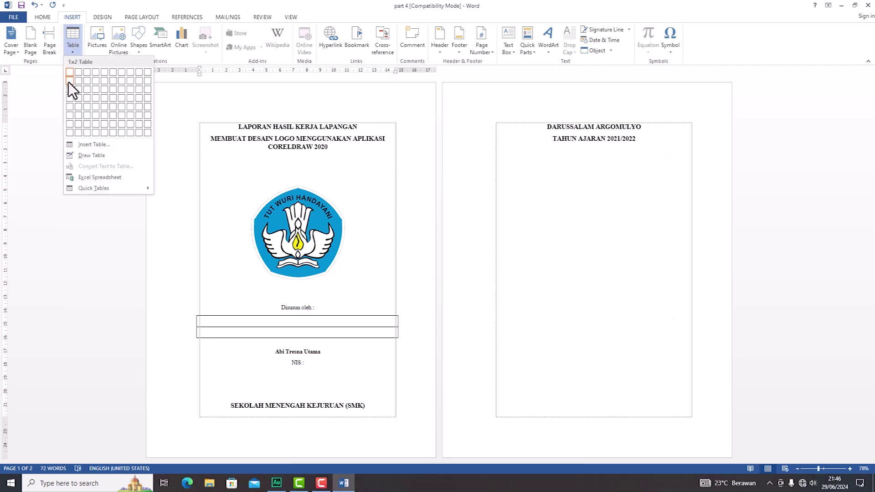
left_click(86, 81)
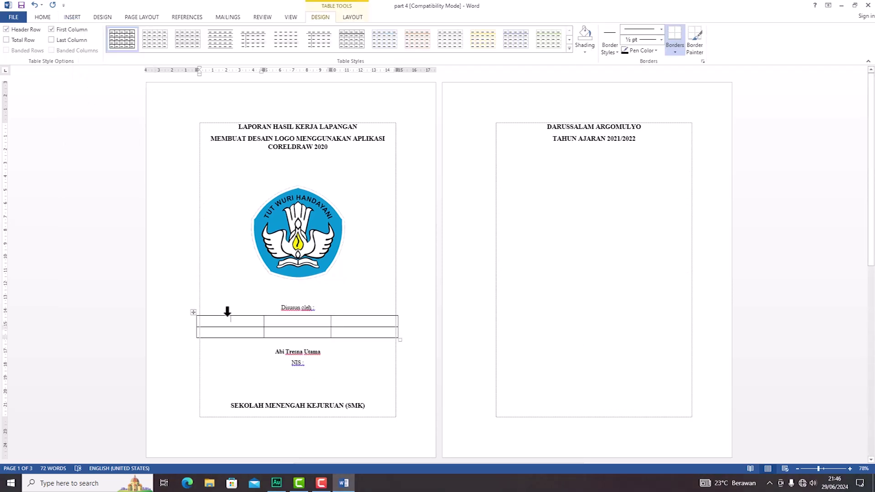
Step: Fill the table with Nama and NIS, colons, the student's name and a dash, then select it
type("NIS")
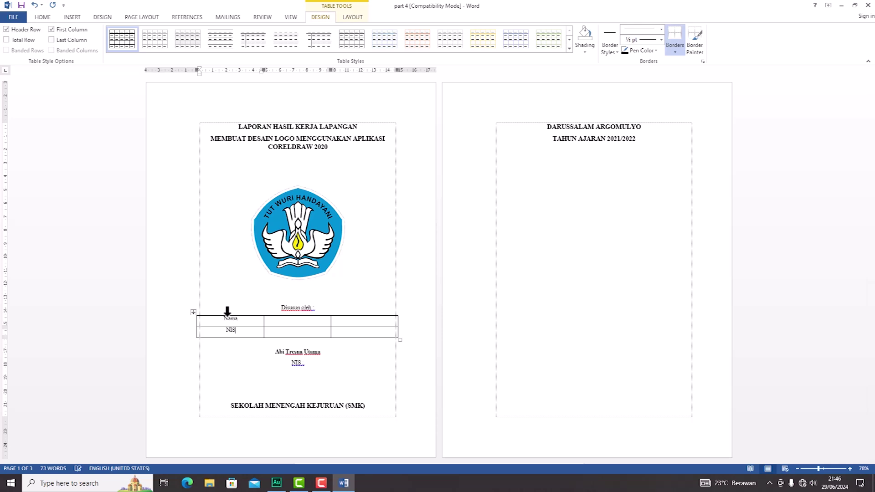
type("::")
left_click(346, 321)
left_click(372, 332)
type("-")
left_click_drag(371, 332, 213, 316)
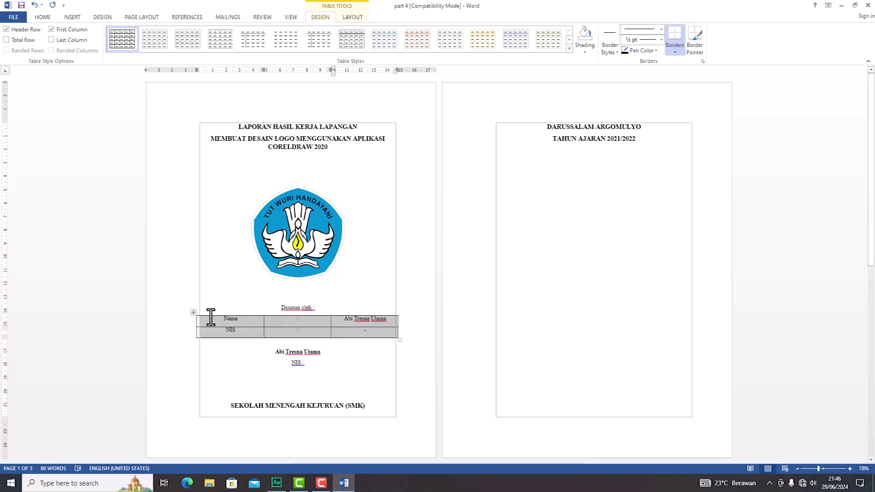
Step: Left-align the table text and narrow its columns so it sits centred under 'Disusun oleh :'
left_click(43, 17)
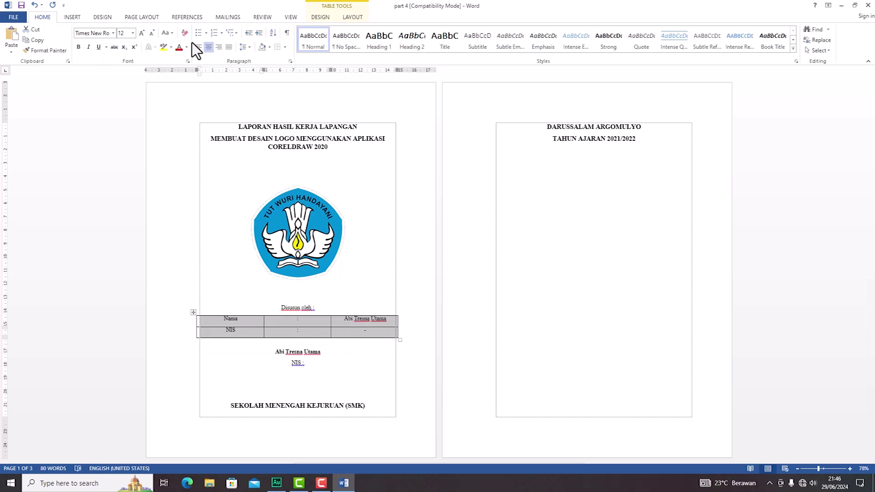
left_click(202, 47)
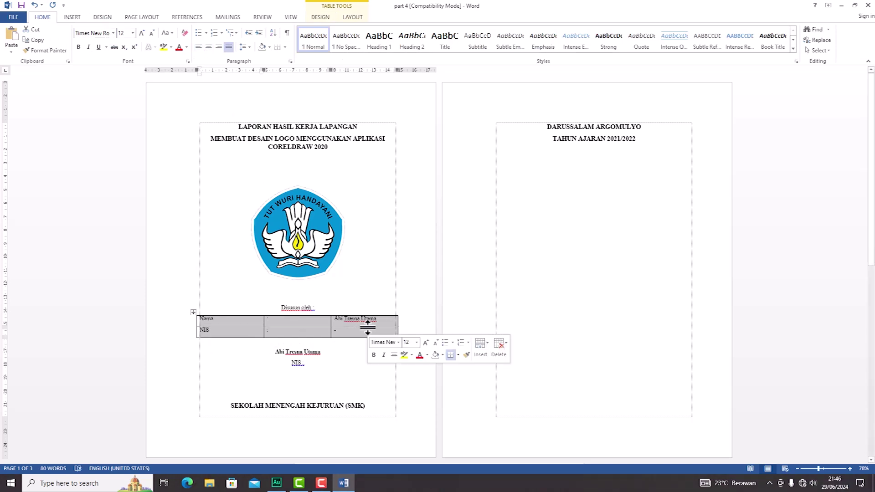
left_click(327, 322)
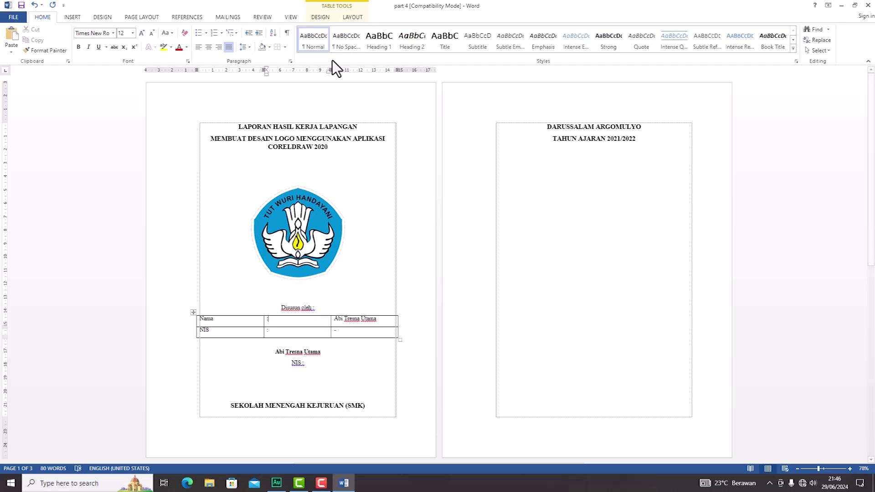
left_click_drag(331, 72, 218, 72)
mouse_move(291, 70)
left_mouse_down()
mouse_move(262, 69)
mouse_move(287, 70)
mouse_move(280, 70)
left_mouse_up()
left_click_drag(196, 69, 257, 70)
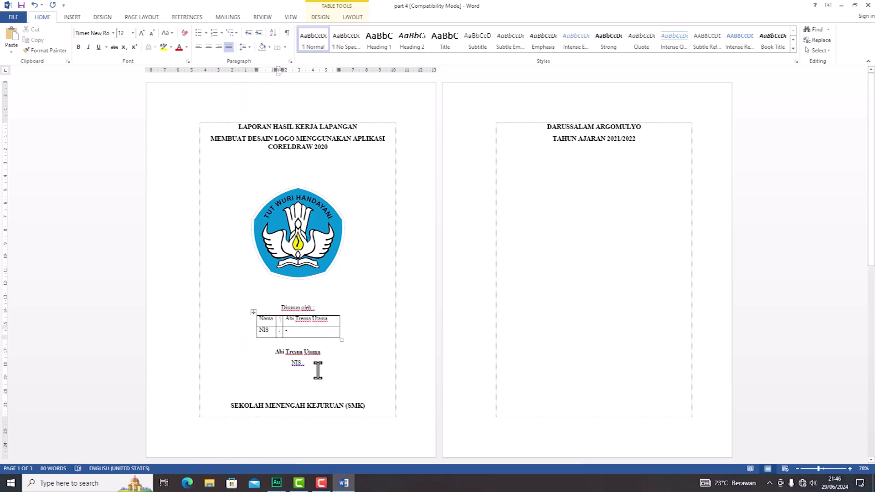
Step: Select the whole Nama/NIS table and set it to No Border
left_click(314, 354)
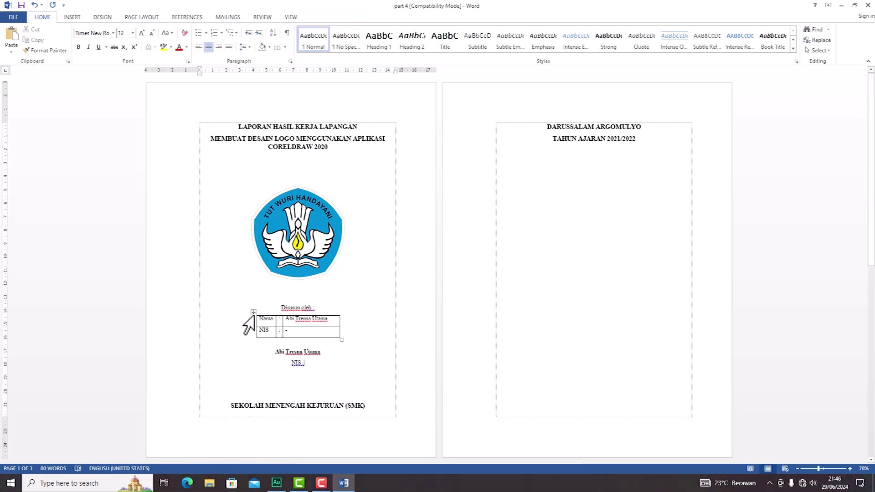
left_click(252, 313)
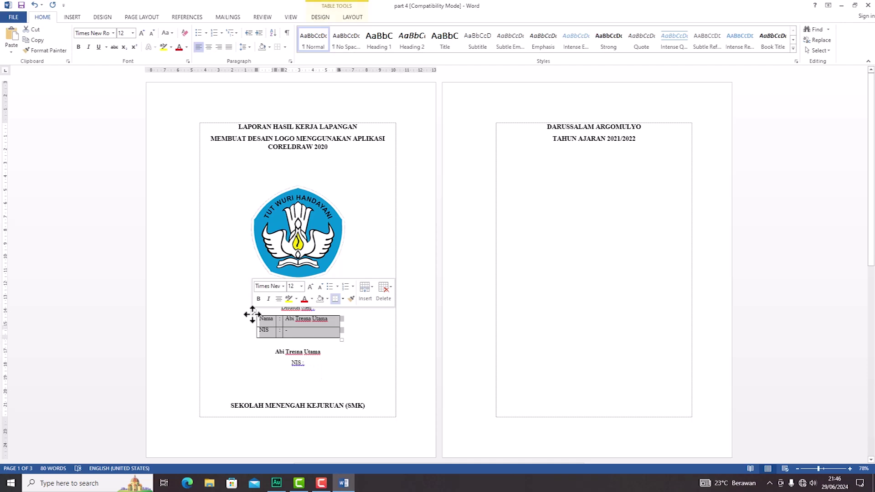
left_click(277, 47)
Step: Delete the empty lines below the NIS row so the cover fits on page 1
left_click(335, 377)
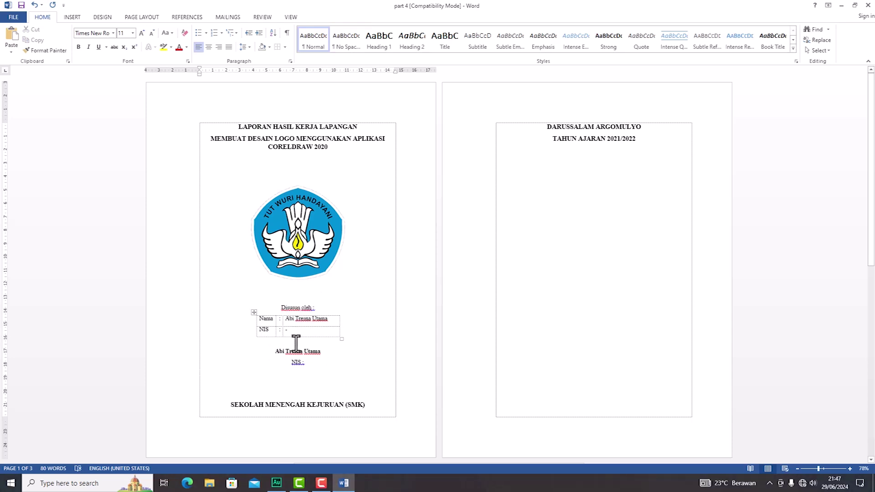
key("Delete")
key("Delete")
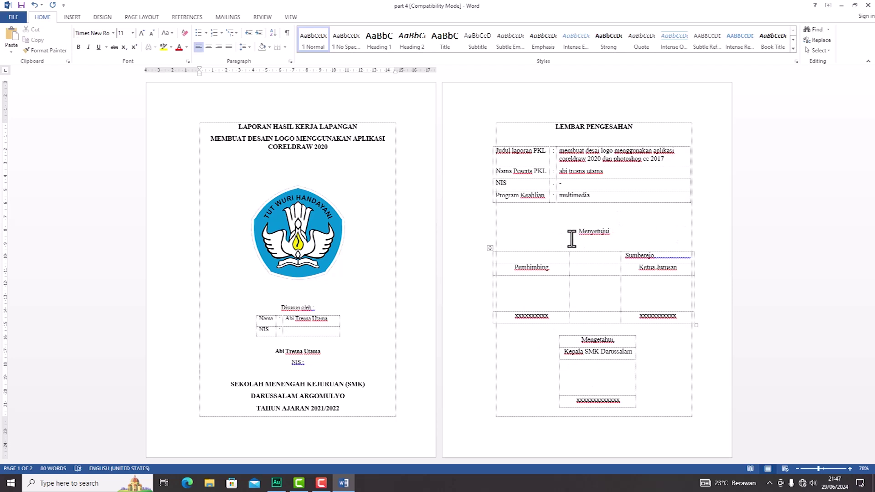
Step: Place the cursor in the Mengetahui table's last cell on the approval page
left_click(73, 17)
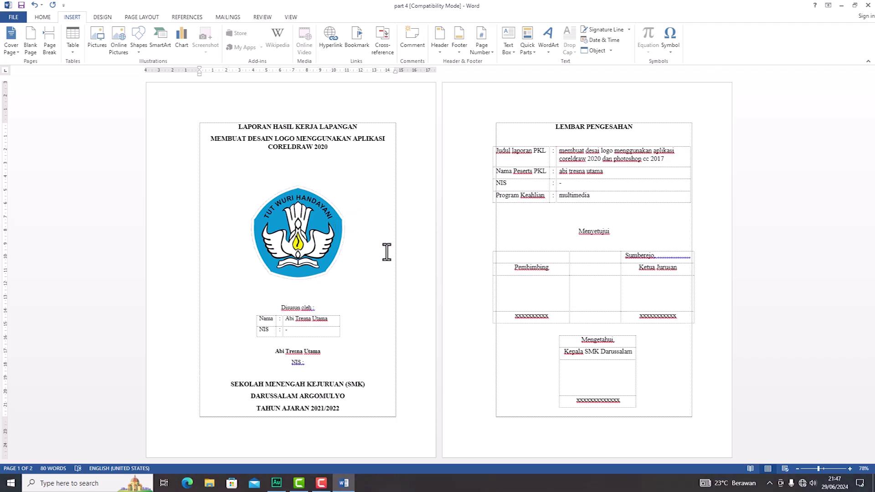
left_click(352, 408)
left_click(653, 398)
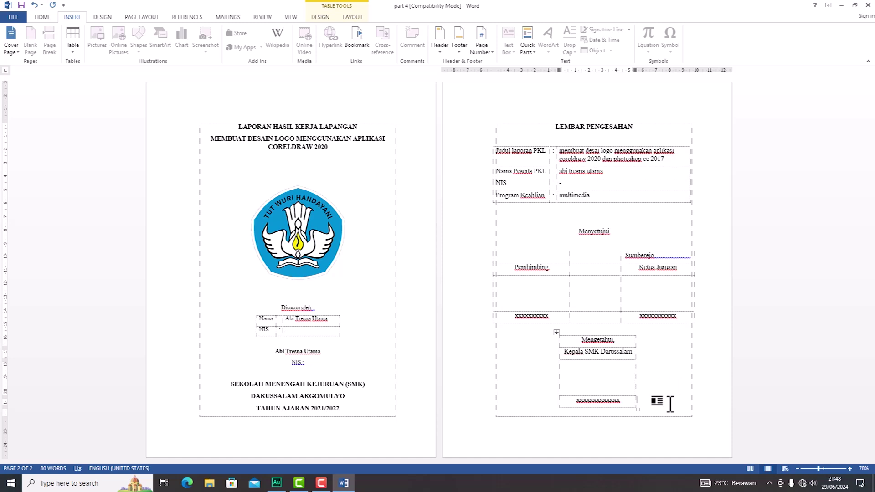
Step: Add a row that spills onto a new page 3 and put the cursor in its stray cell
key("Return")
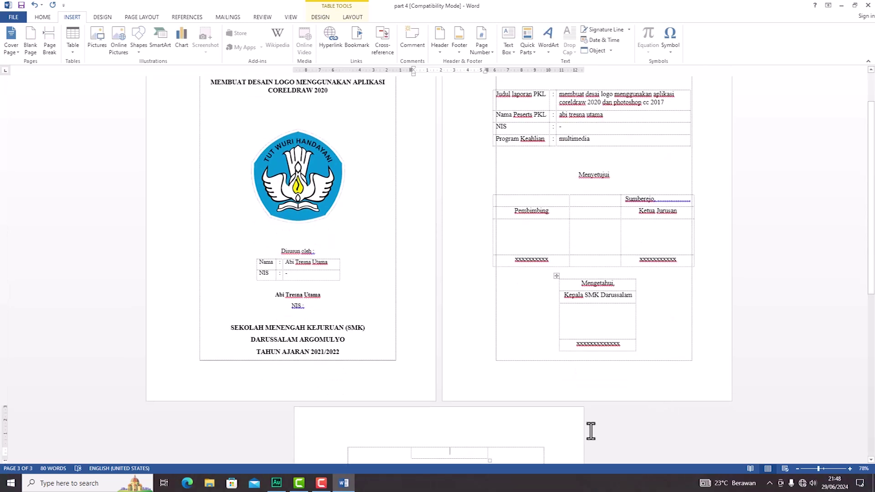
scroll(478, 452, "down", 2)
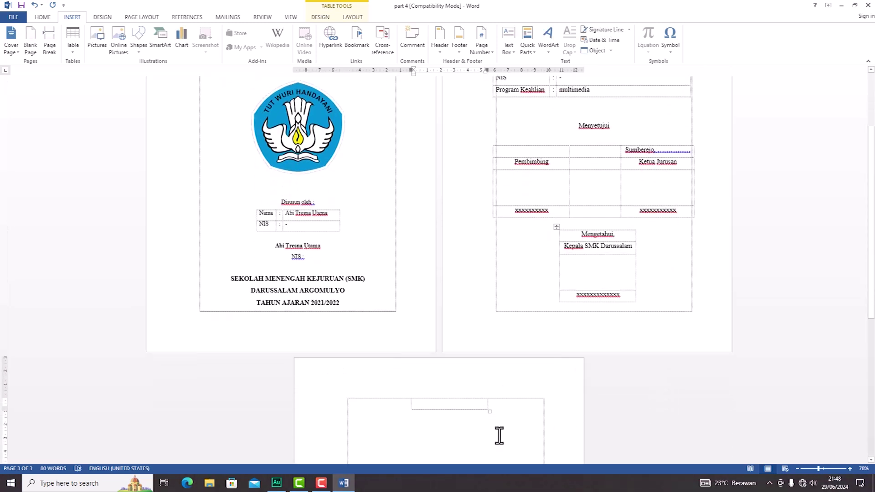
left_click(506, 421)
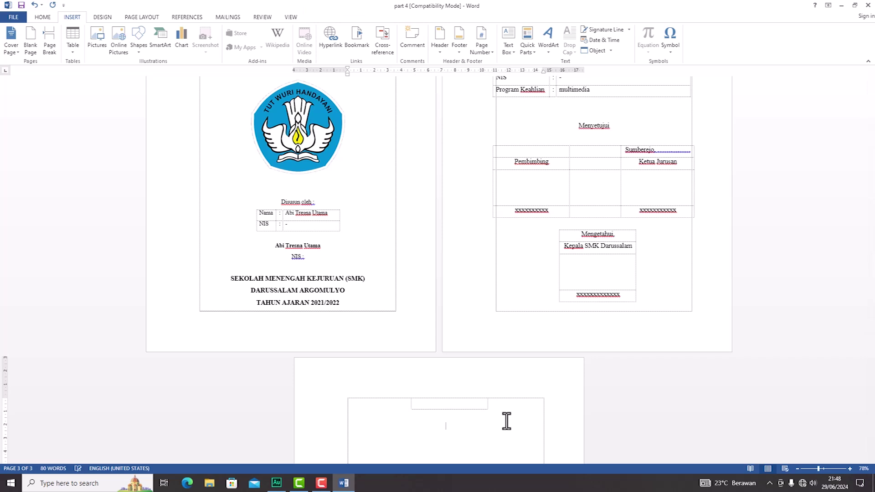
left_click(450, 405)
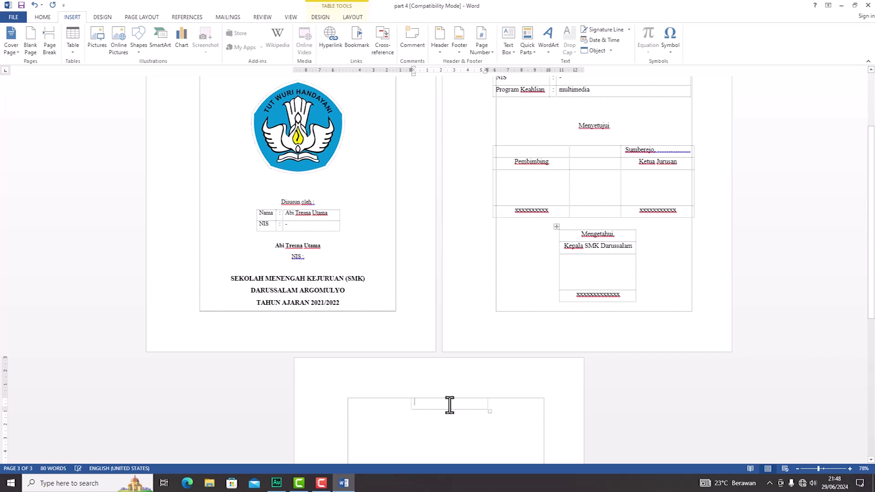
key("shift+Up")
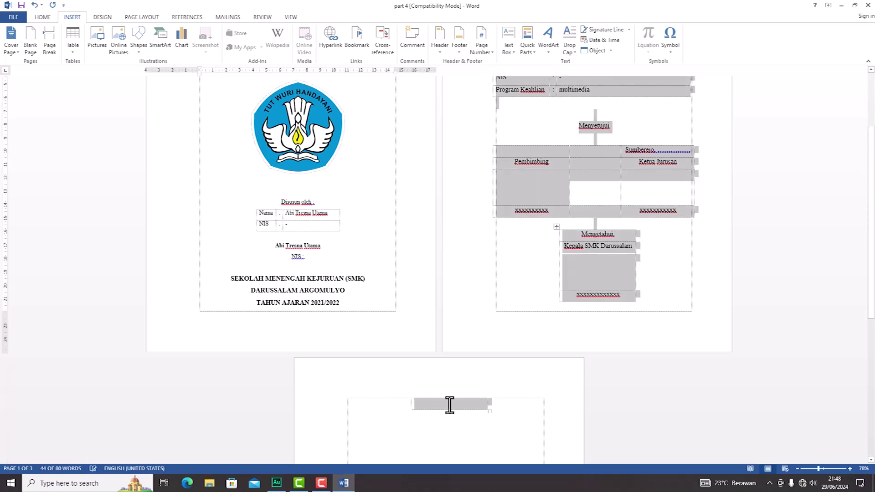
left_click(449, 405)
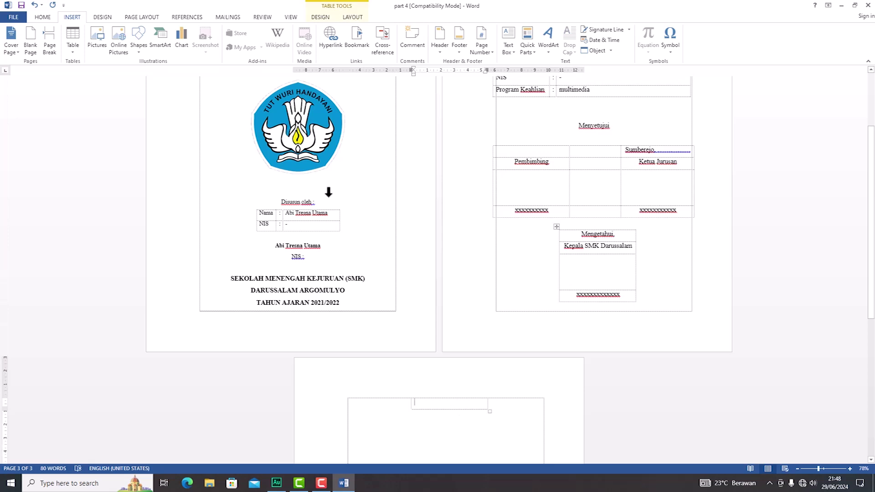
Step: Delete the stray cell on page 3, shifting cells left
left_click(348, 17)
left_click(126, 45)
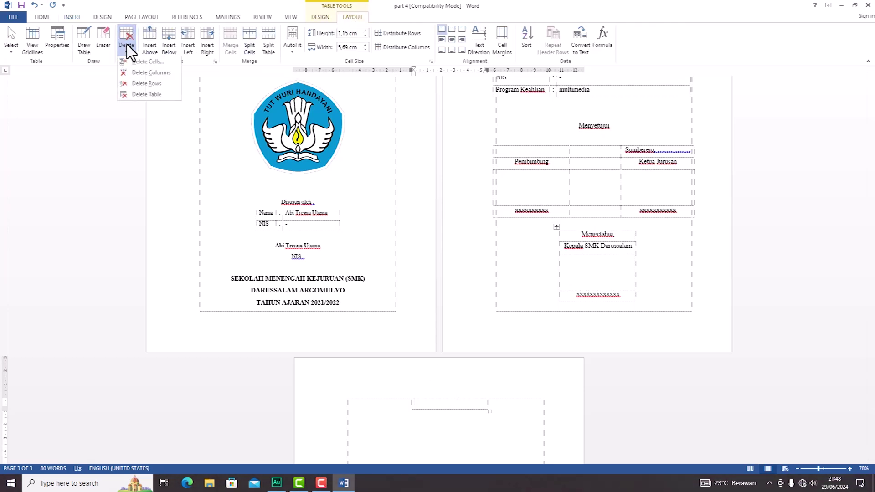
left_click(140, 62)
left_click(408, 254)
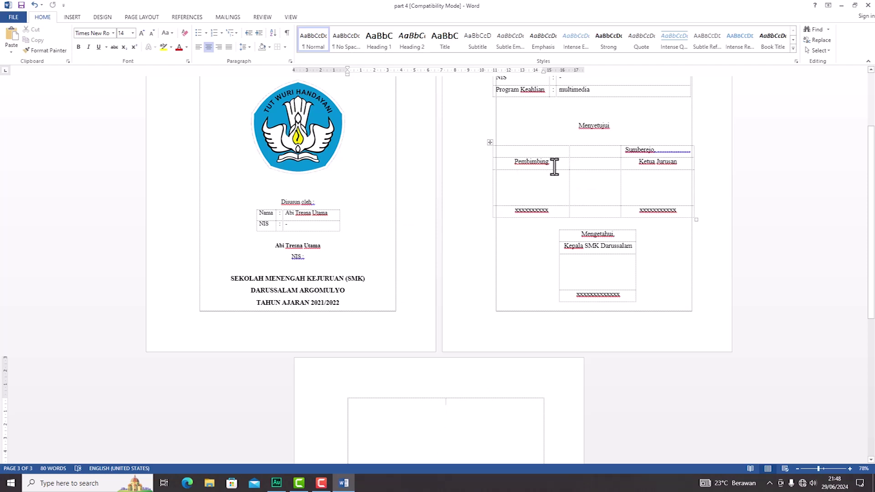
Step: Return to the approval page and go to the bottom of the details table below Program Keahlian
scroll(554, 168, "up", 3)
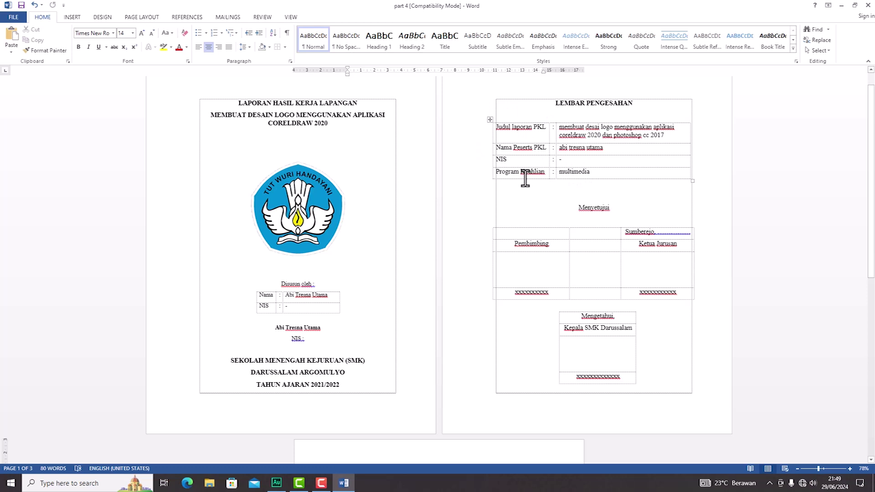
mouse_move(490, 180)
left_click(533, 209)
left_click(551, 185)
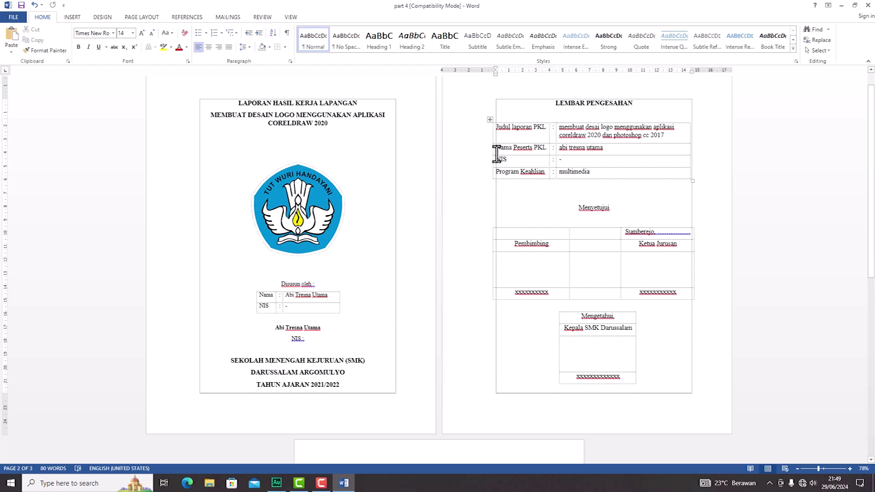
mouse_move(491, 155)
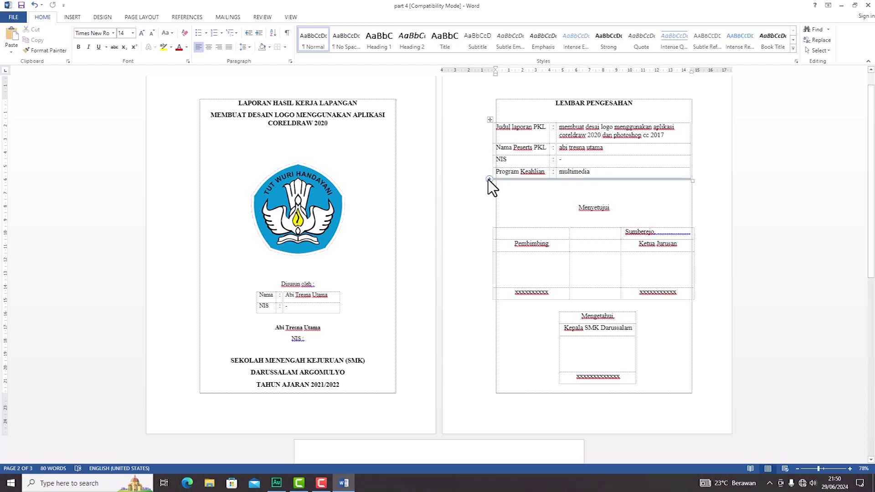
Step: Add a Sekolah row reading SMK Darussalam below Program Keahlian
left_click(488, 179)
left_click(526, 186)
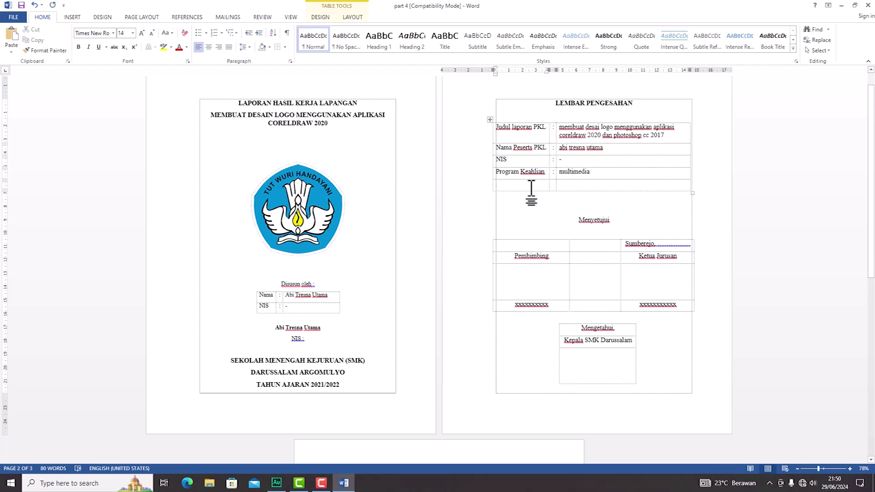
type("Sekolah")
key("Tab")
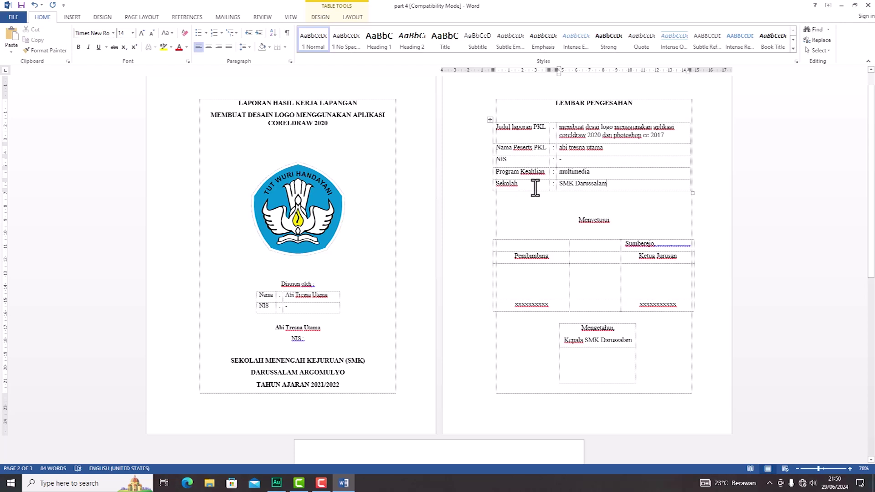
Step: Select the whole NIS row of the details table
left_click(620, 160)
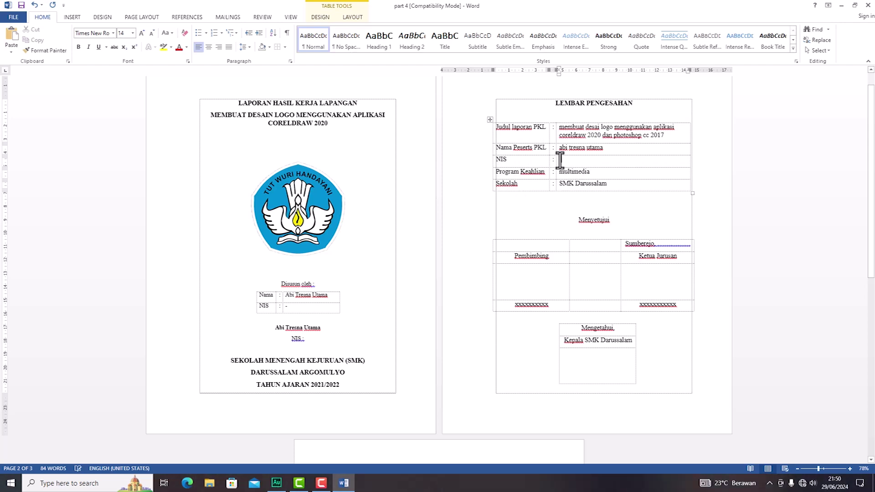
left_click_drag(620, 160, 536, 162)
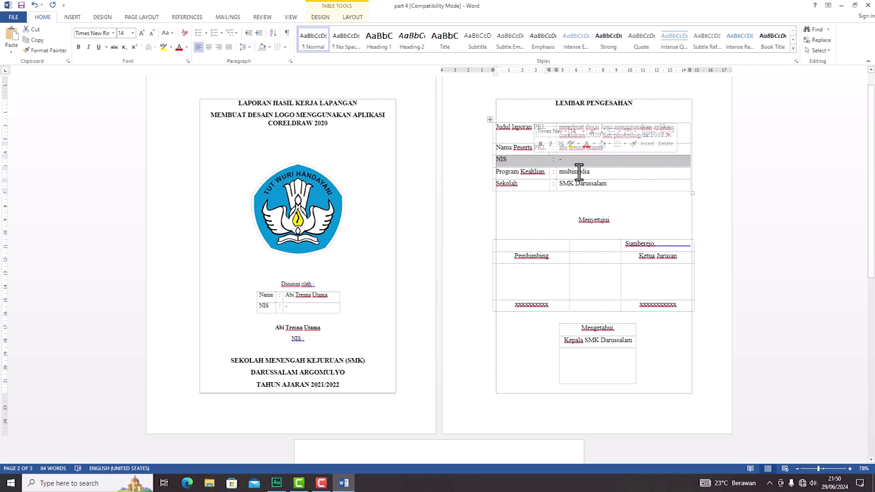
left_click(609, 160)
left_click_drag(657, 162, 532, 162)
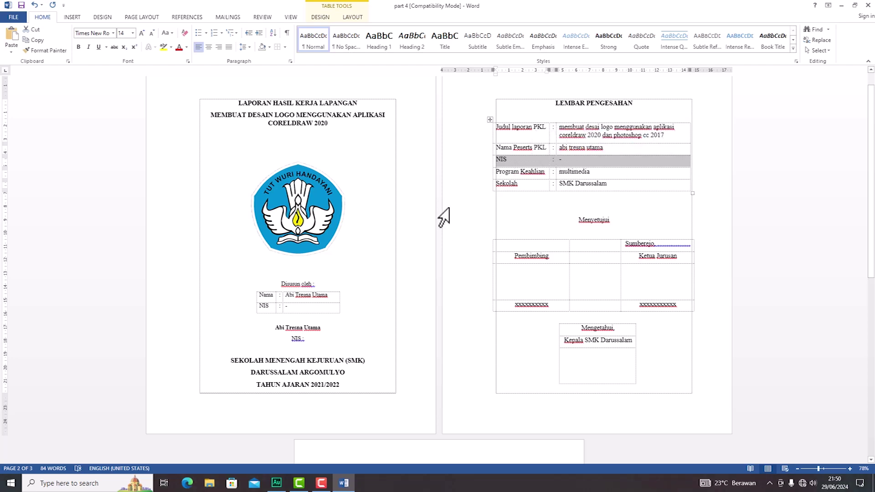
Step: Delete the selected NIS row, leaving Judul, Nama Peserta, Program Keahlian and Sekolah
left_click(355, 18)
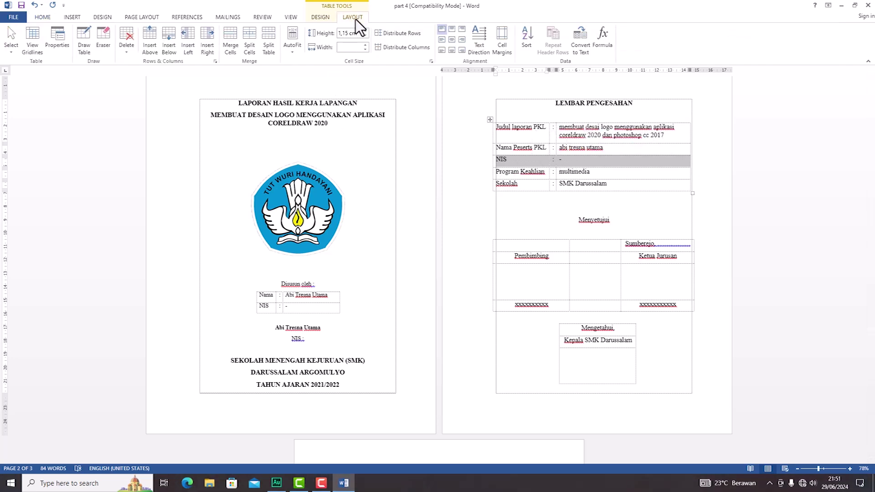
left_click(126, 52)
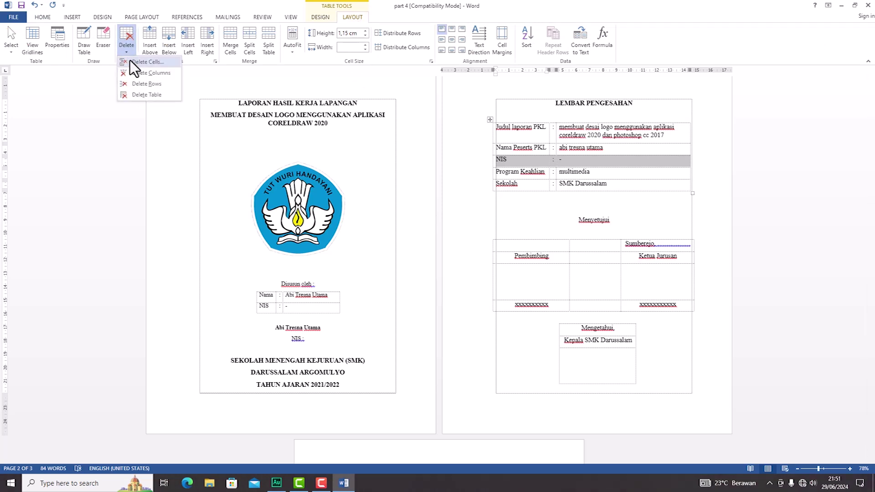
left_click(130, 60)
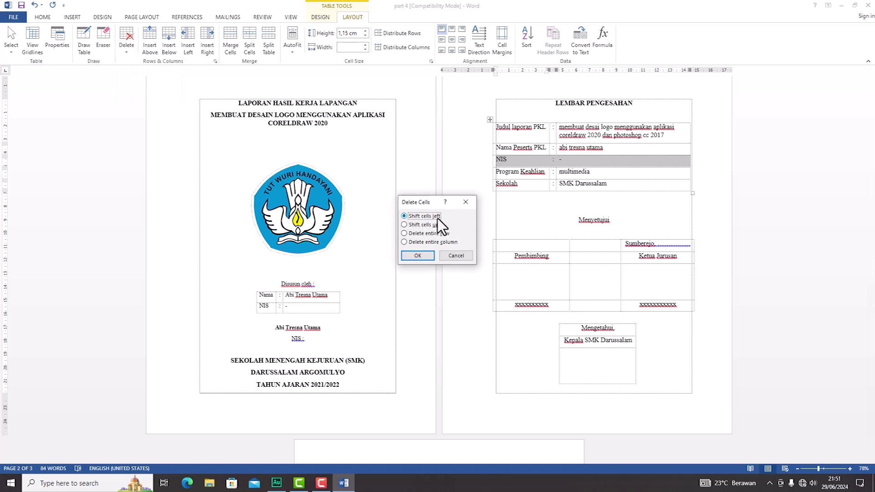
left_click(417, 256)
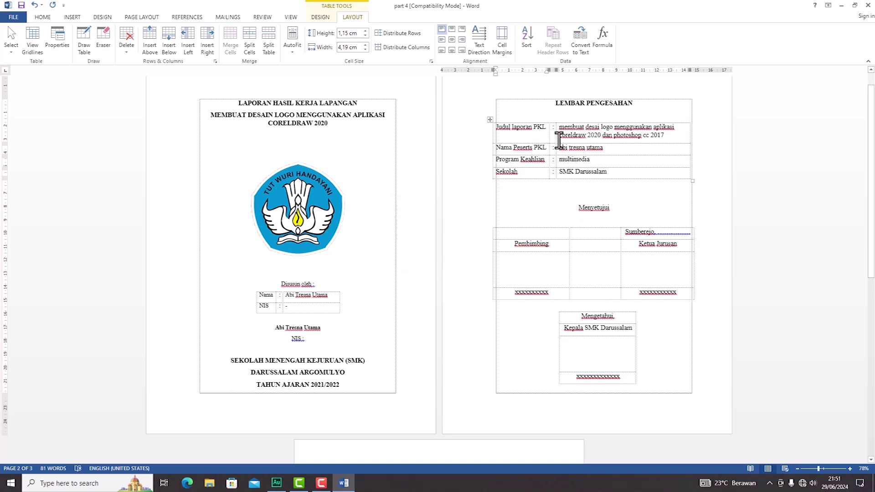
Step: Remove an added empty right column and widen the table to about 15 cm so the title wraps to two lines
left_click(691, 119)
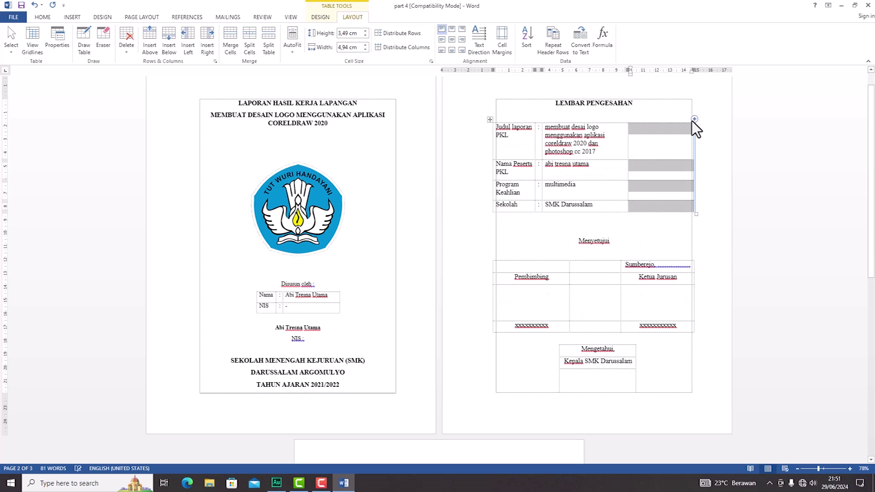
left_click(668, 219)
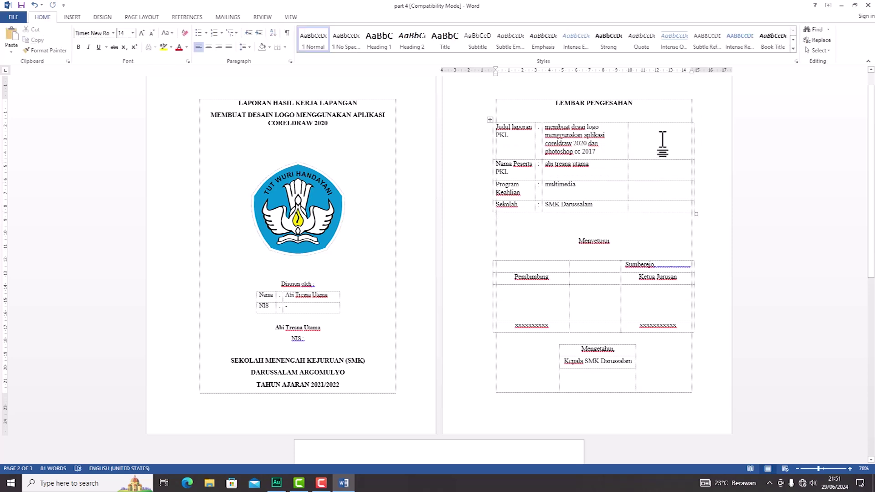
left_click_drag(660, 139, 649, 204)
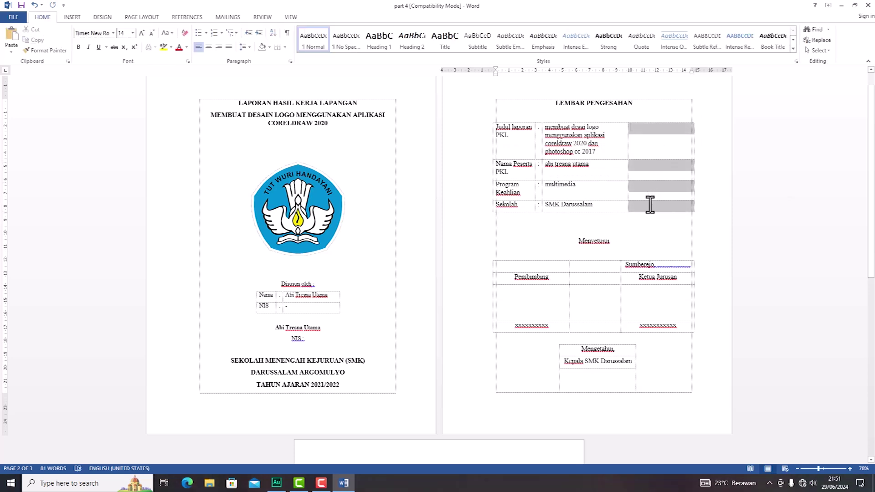
left_click(132, 43)
left_click(136, 64)
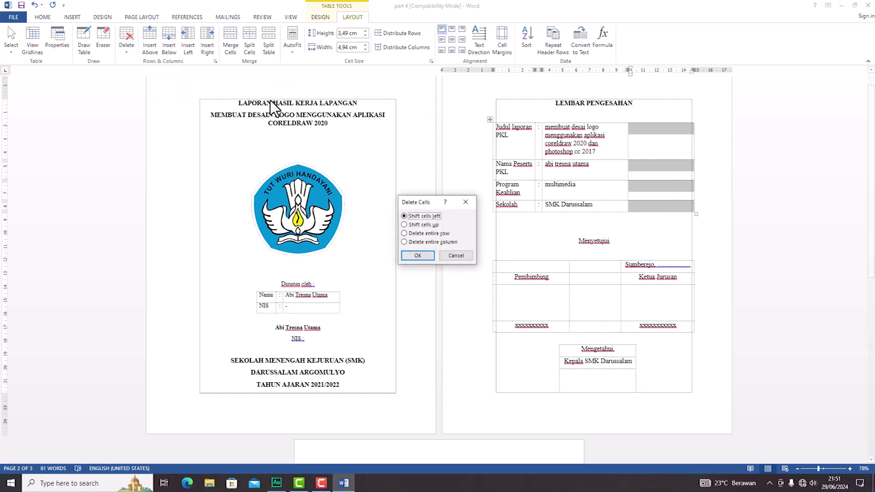
left_click(416, 257)
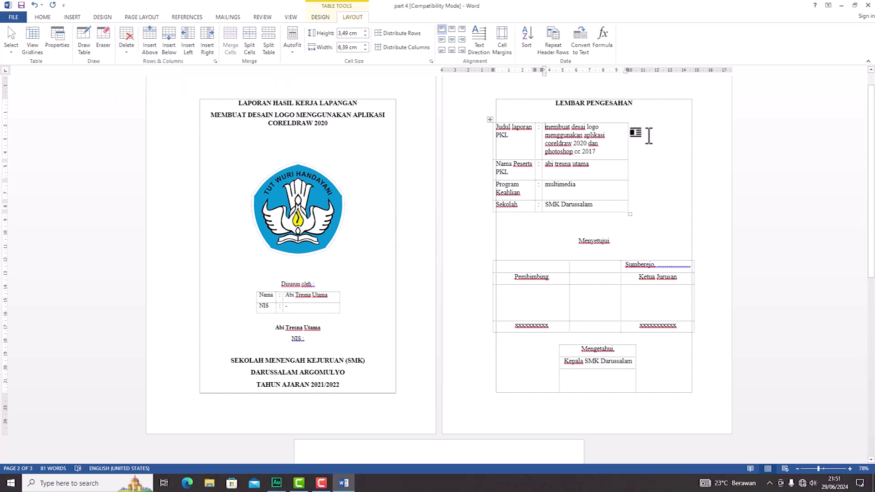
left_click_drag(627, 72, 690, 75)
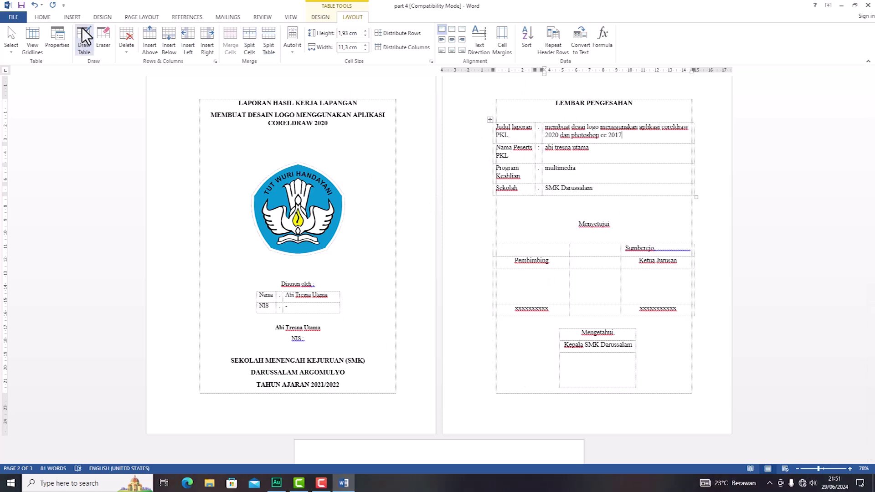
scroll(576, 288, "down", 5)
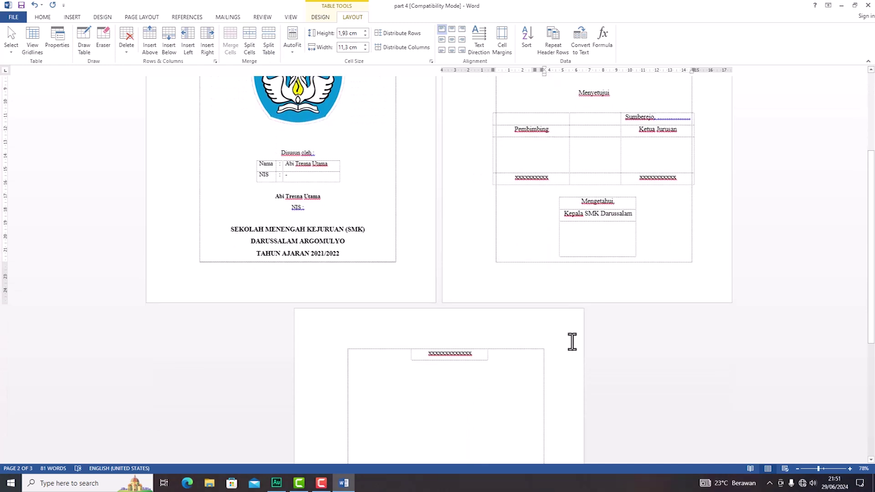
Step: Delete the empty line in the Mengetahui bottom cell so the xxxx row returns to page 2
scroll(594, 215, "up", 2)
left_click(595, 120)
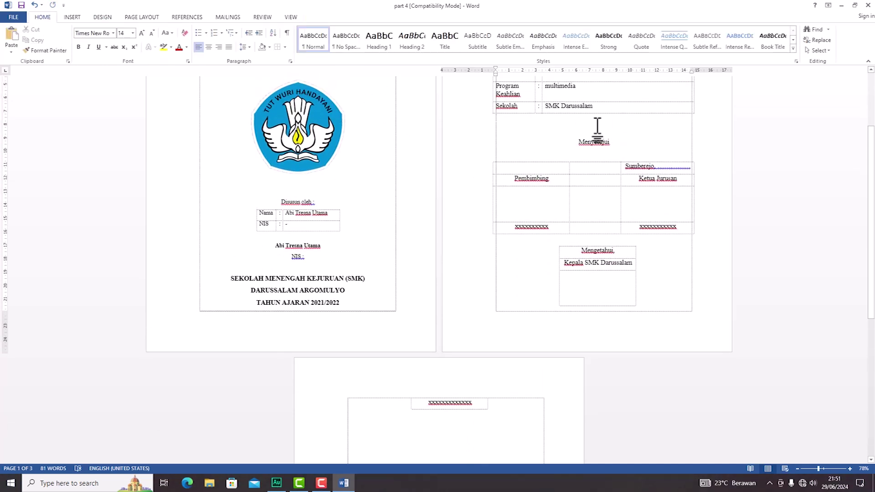
left_click(605, 284)
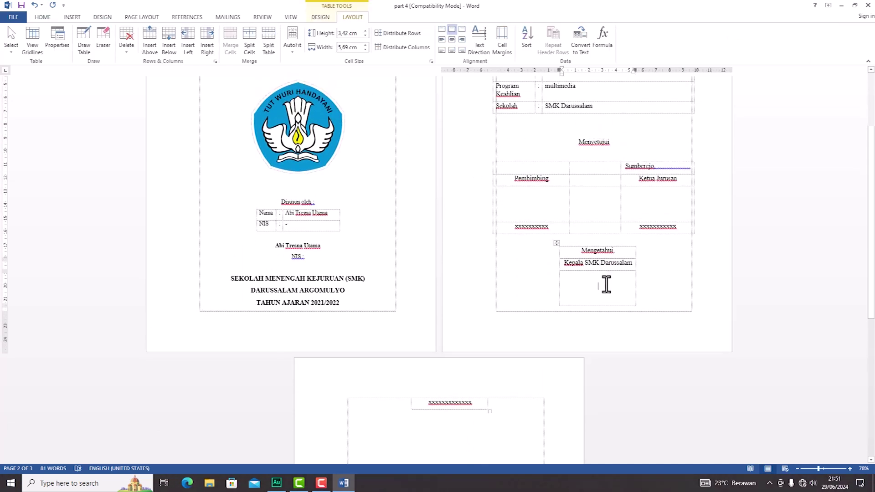
key("BackSpace")
scroll(584, 289, "down", 3)
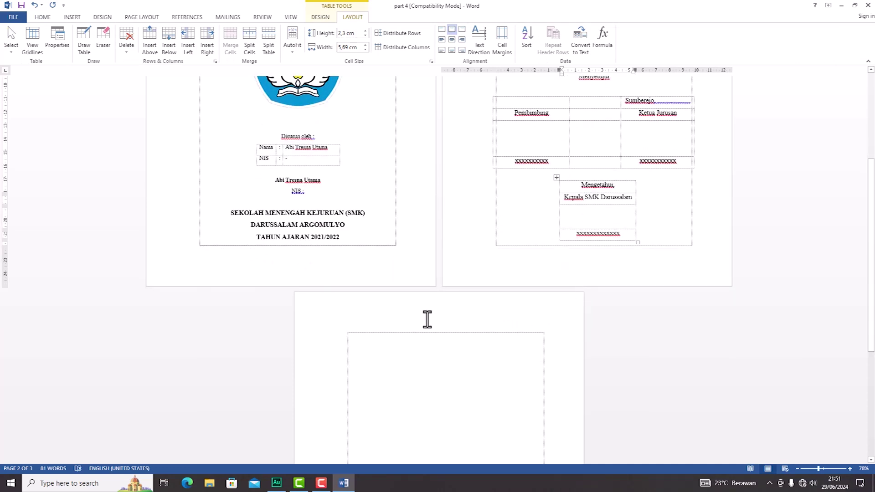
left_click(440, 341)
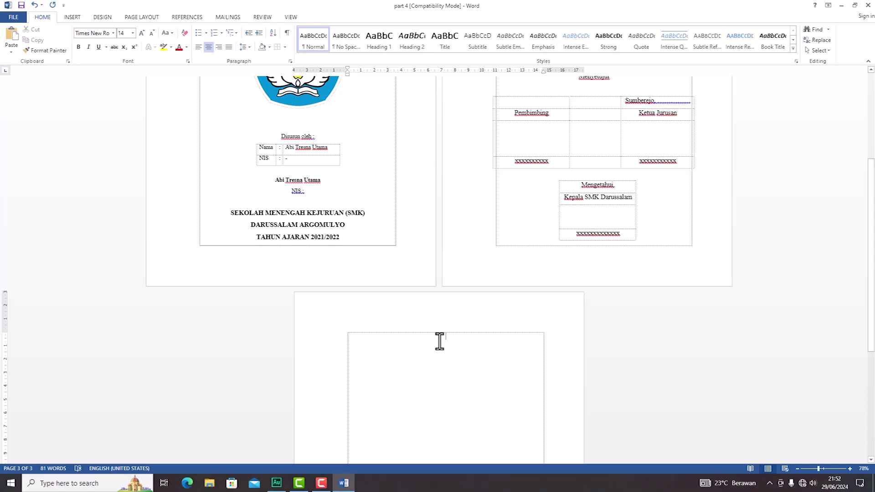
Step: Type the 'BAB I PENDAHULIAN' chapter title and left-align the following line
type("BAB I ")
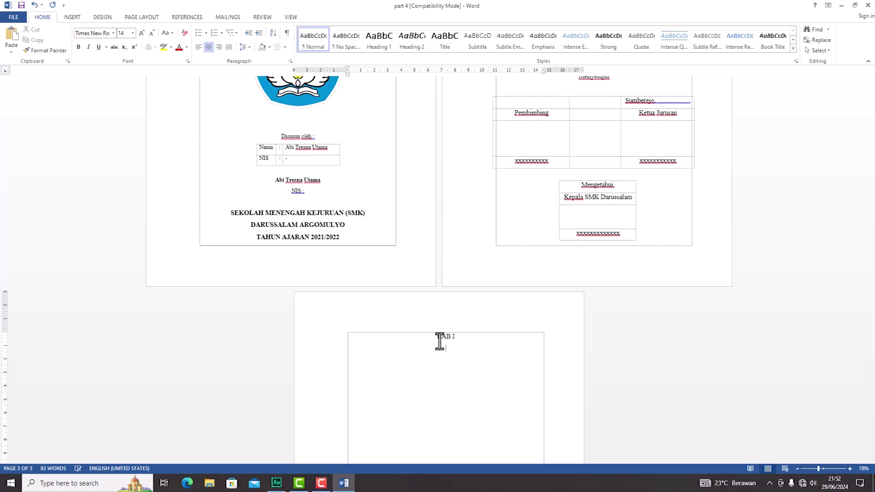
type("PENDAHULIAN")
key("Return")
key("ctrl+l")
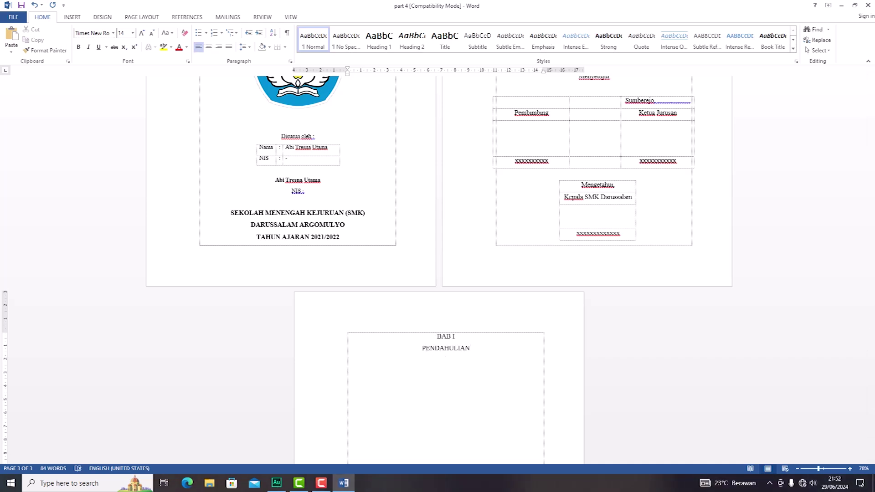
Step: Add an unnumbered '1.1 PENDAHULIAN' subheading with placeholder 'aaaa' text, then select page 3's text
type("1.1 ")
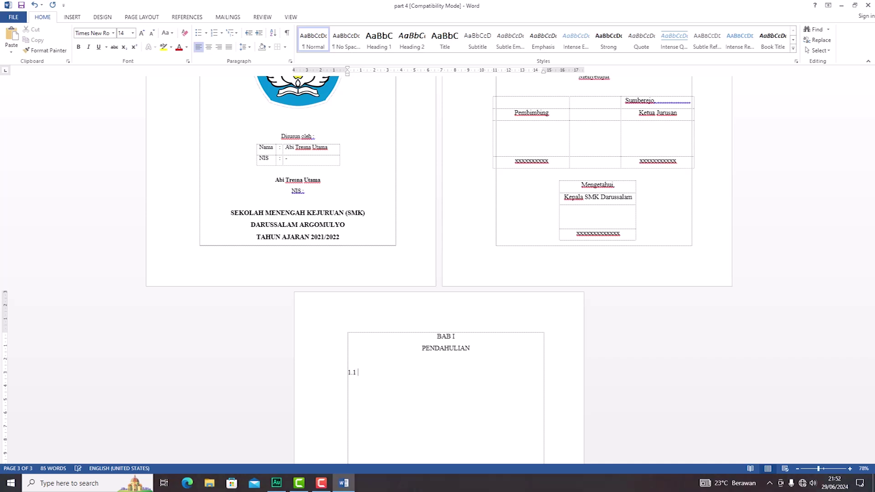
type("PENDAHULIAN")
key("Return")
key("BackSpace")
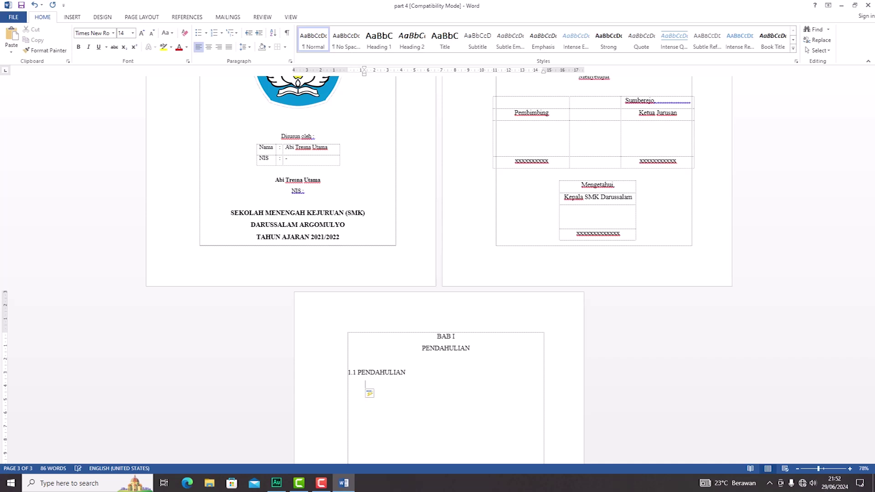
key("BackSpace")
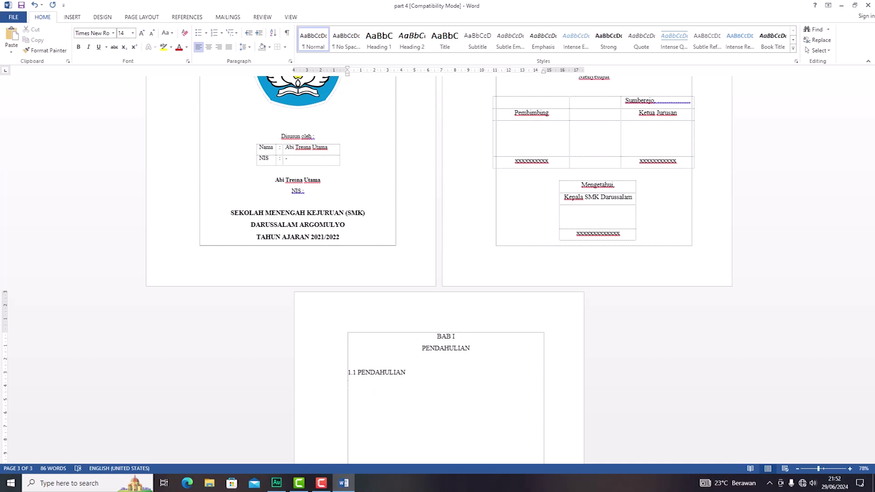
type("aaaaaa")
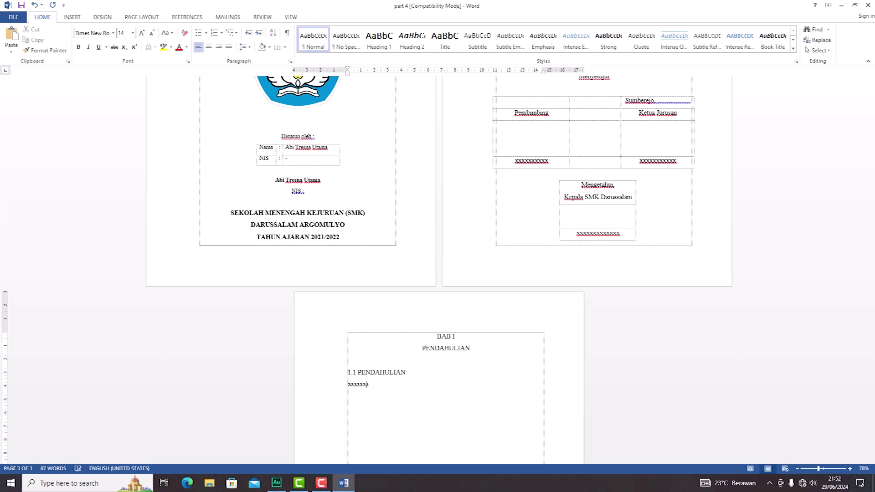
type("aaaaaaaaaaaaaaaaaaaaaaaaaaaaaaaaaaaaaaaaaaaaaaaaaaaaaaaaaaaaaaaaaaaaaaaaaaaaaaaaaaaaaaaa")
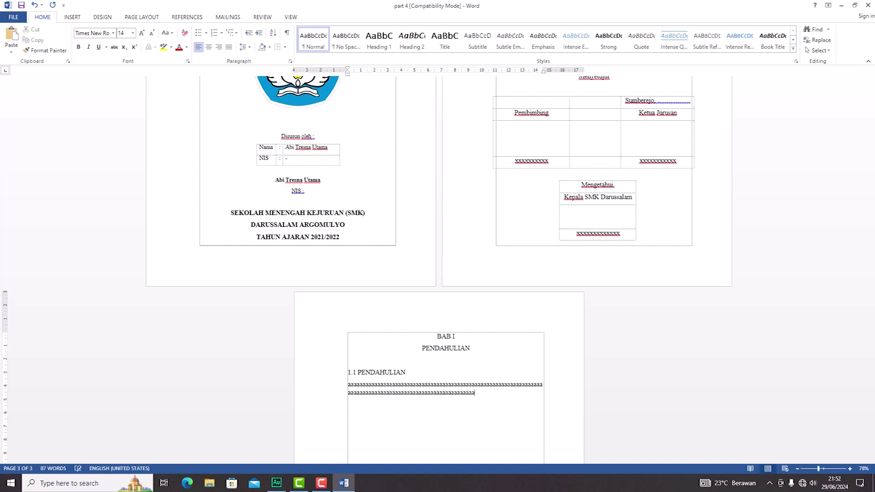
left_click_drag(481, 400, 419, 331)
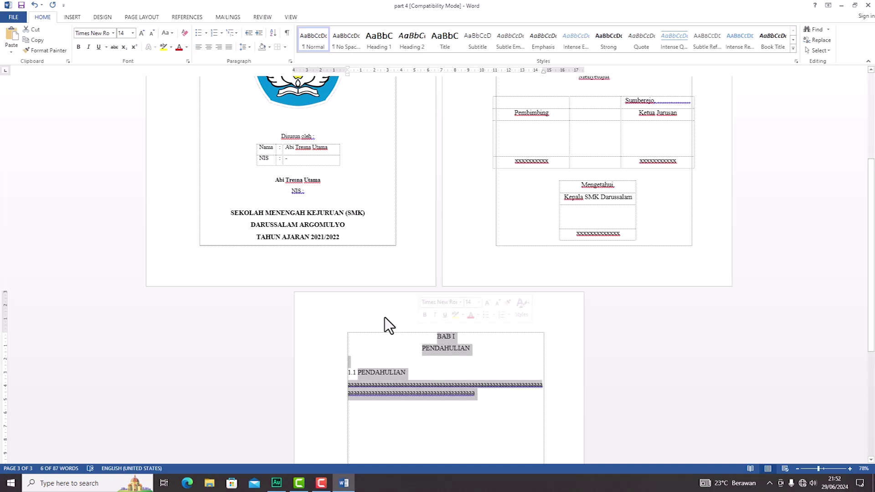
Step: Apply 1.5 line spacing to all the selected page 3 text
left_click(250, 46)
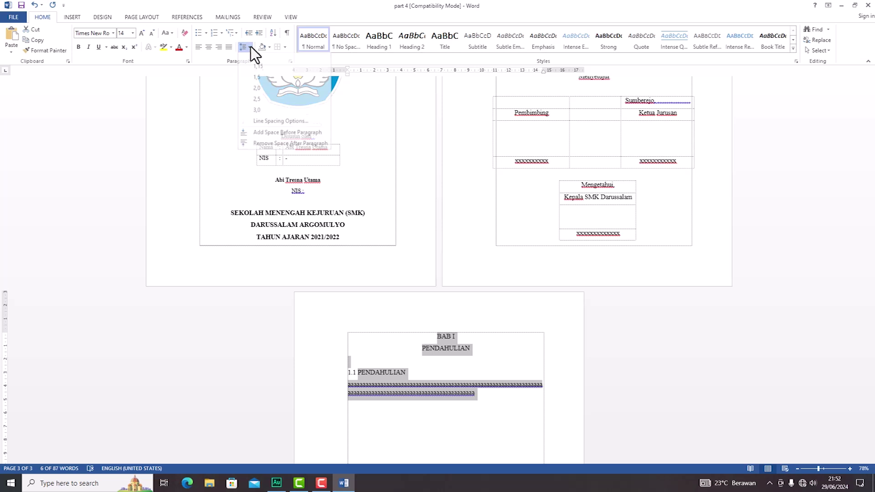
left_click(247, 78)
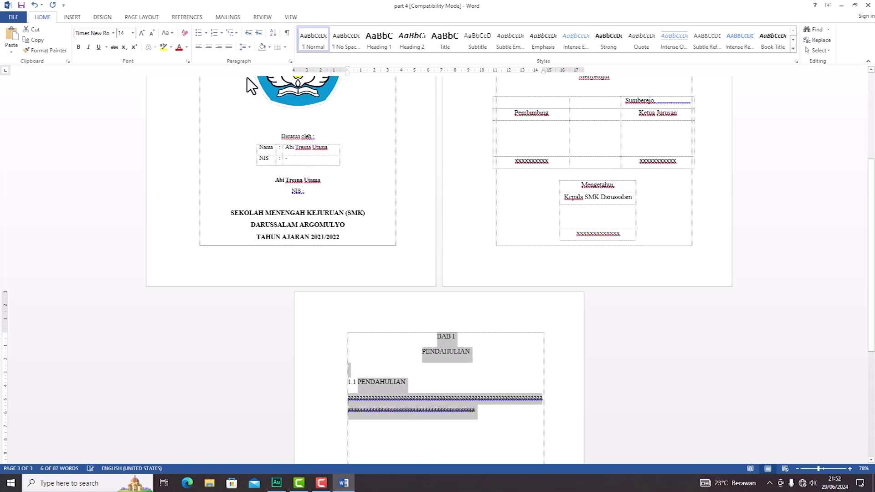
left_click(461, 367)
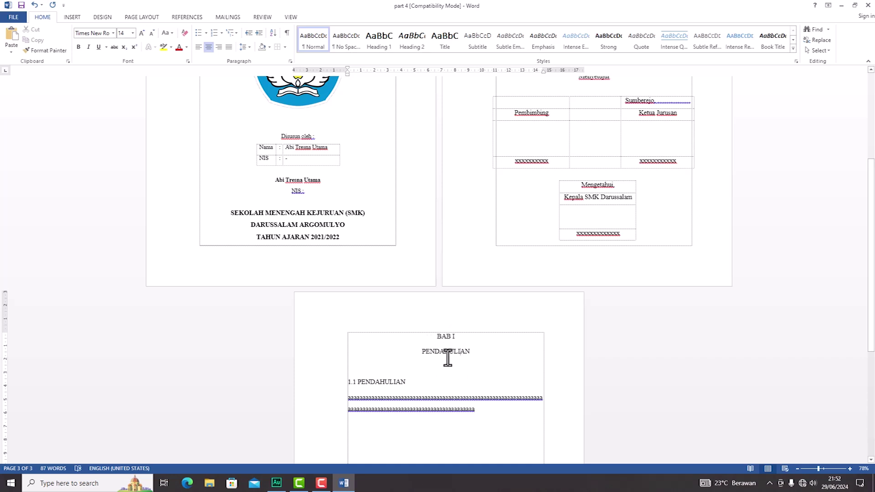
Step: Set the BAB I / PENDAHULIAN chapter title lines to 1,0 line spacing
left_click(368, 382)
left_click_drag(475, 354, 442, 344)
left_click(476, 360)
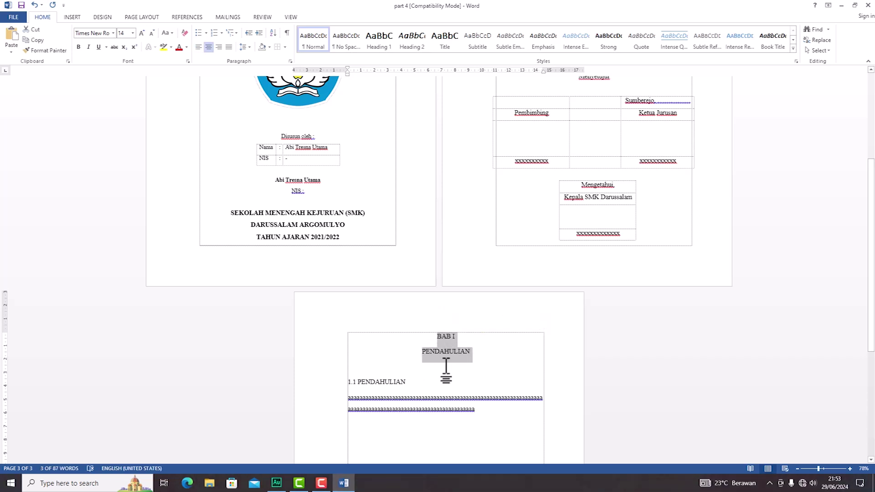
left_click(249, 47)
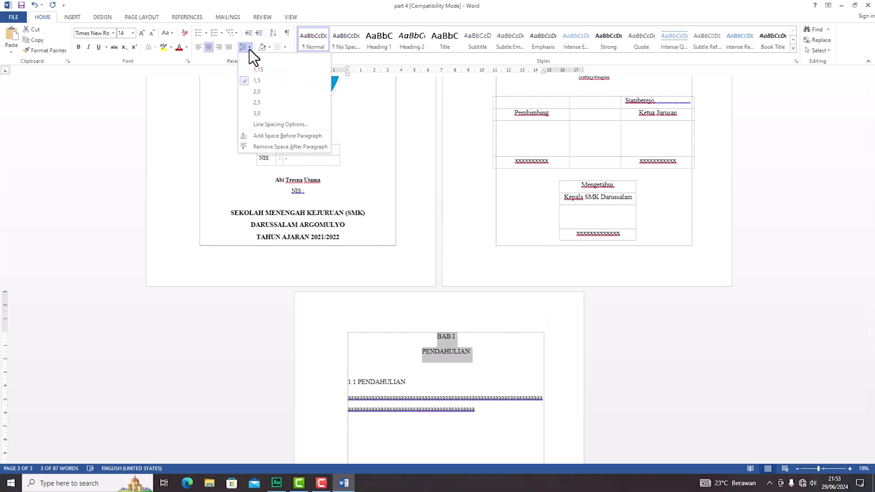
left_click(249, 58)
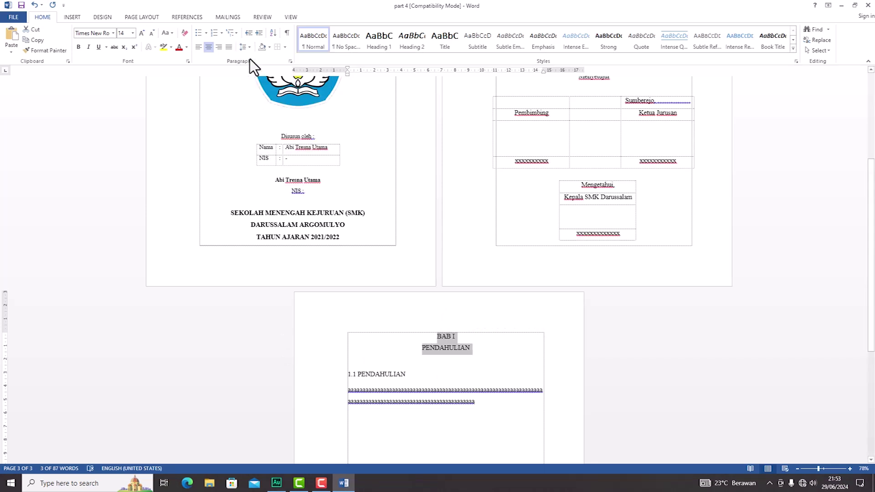
left_click(460, 390)
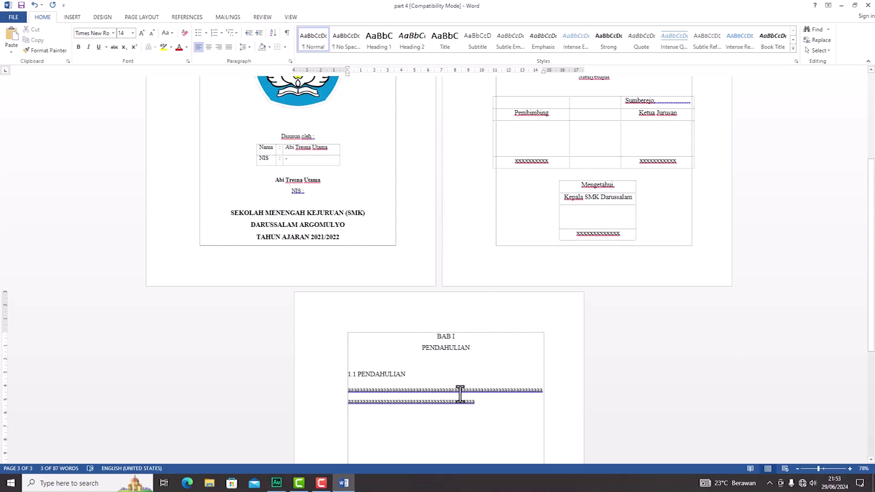
left_click(250, 48)
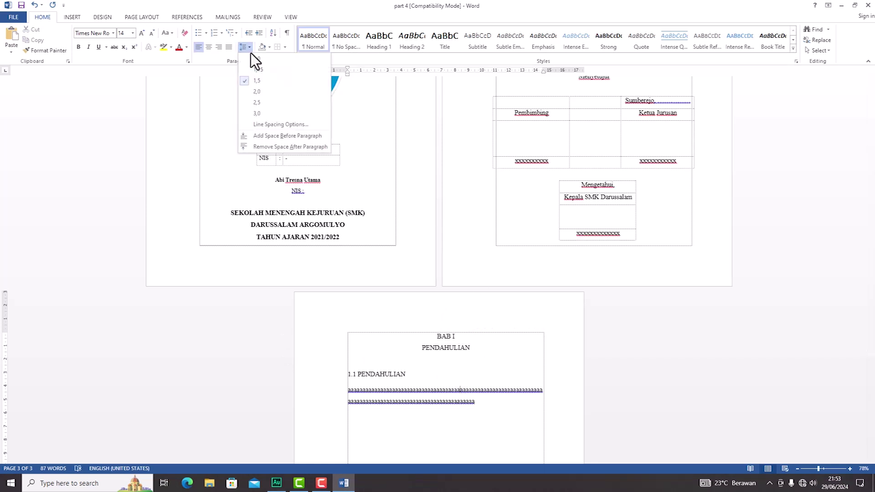
left_click(250, 53)
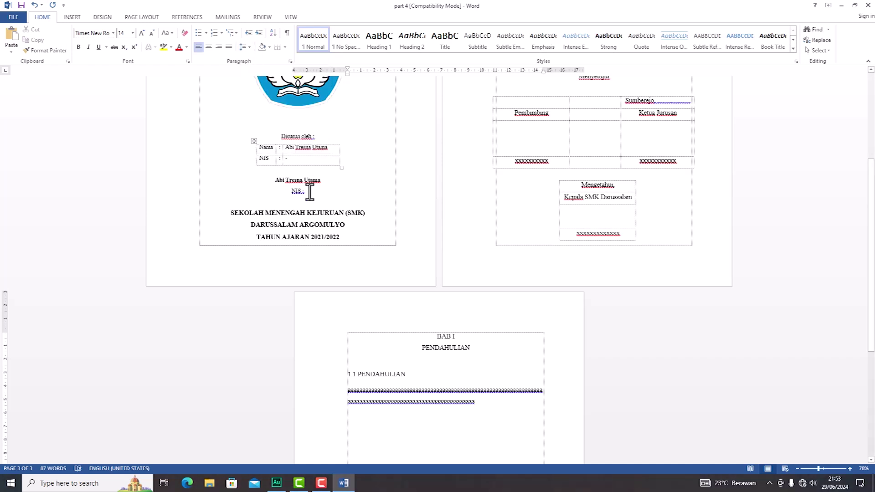
Step: Give the 1.1 PENDAHULIAN heading 1,0 line spacing as well
left_click_drag(415, 374, 348, 375)
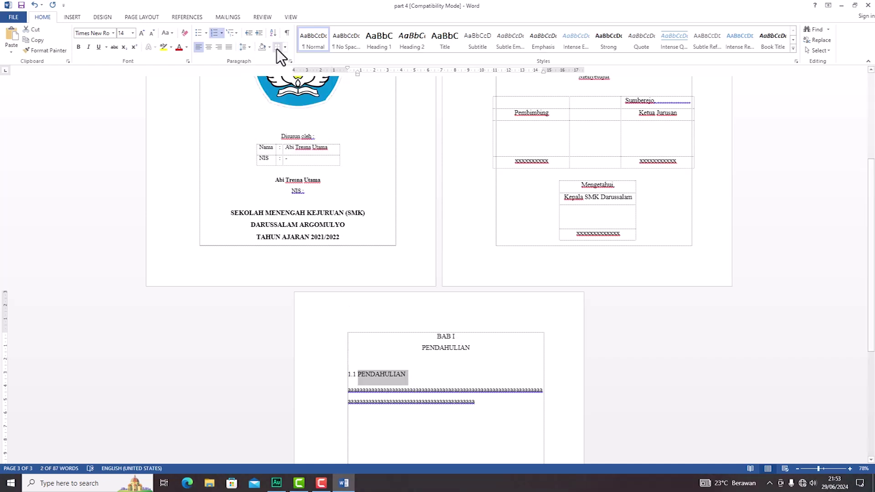
left_click(247, 47)
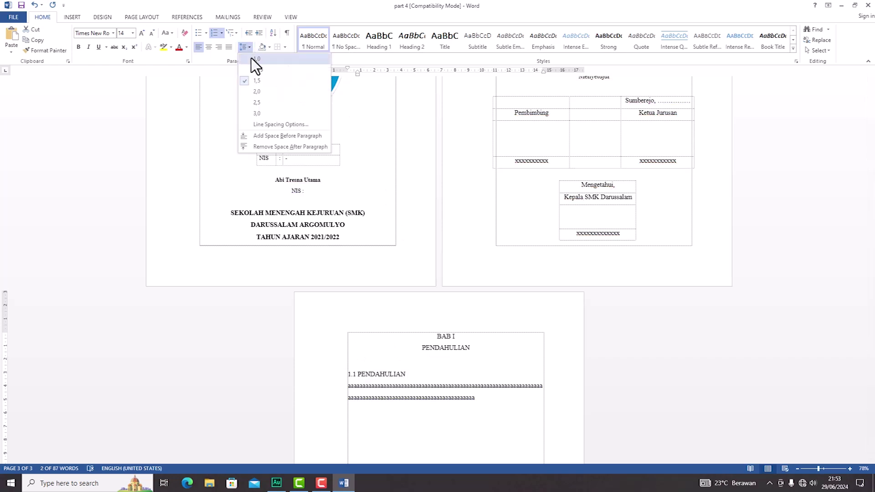
left_click(250, 59)
left_click(424, 372)
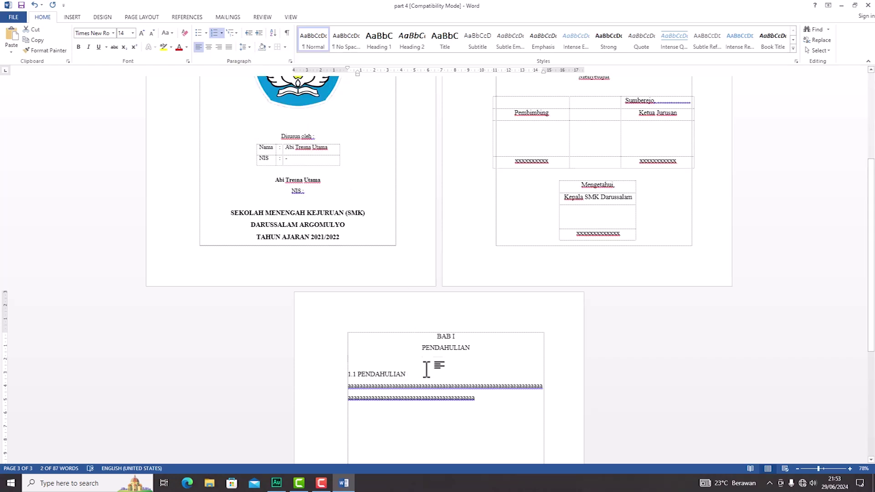
left_click(375, 376)
left_click(375, 388)
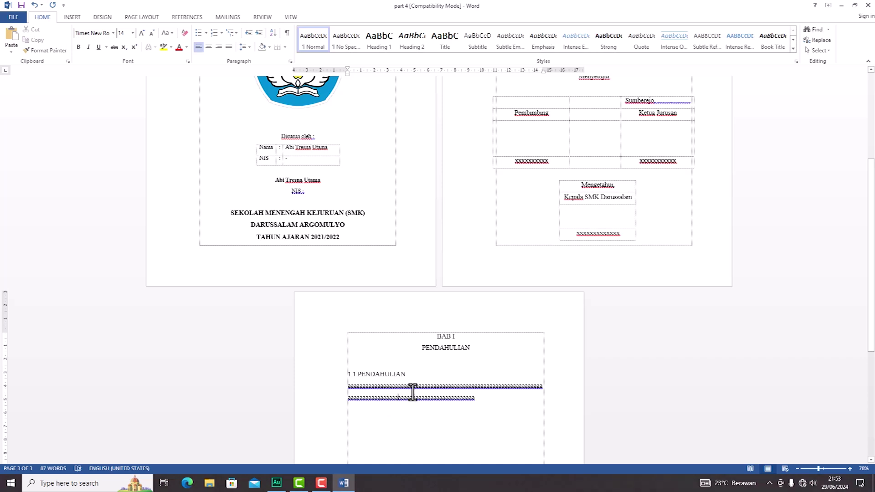
left_click(444, 337)
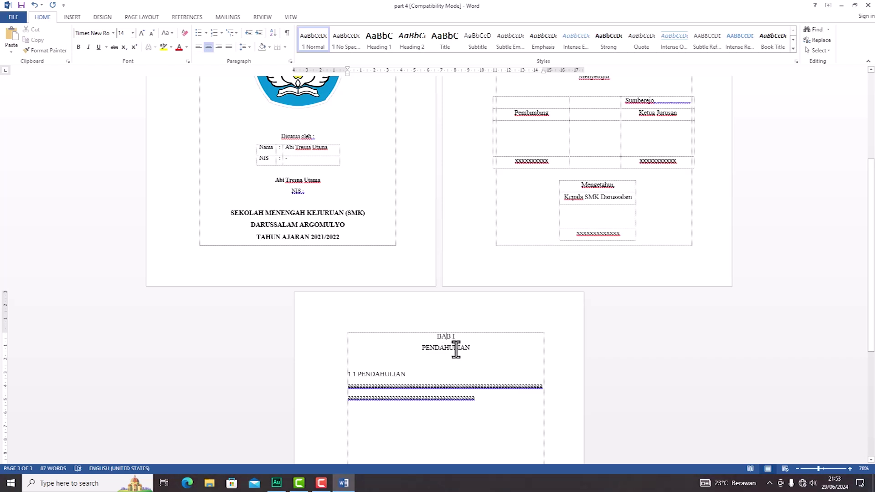
scroll(481, 364, "up", 3)
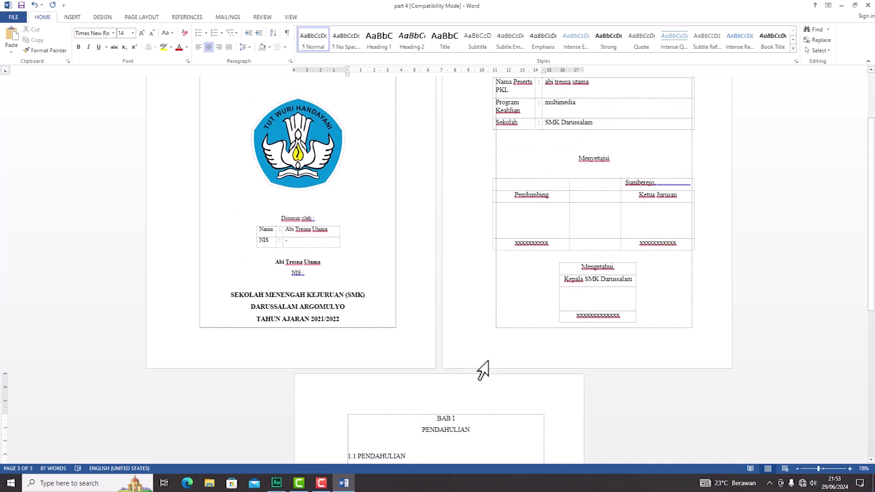
scroll(355, 289, "up", 2)
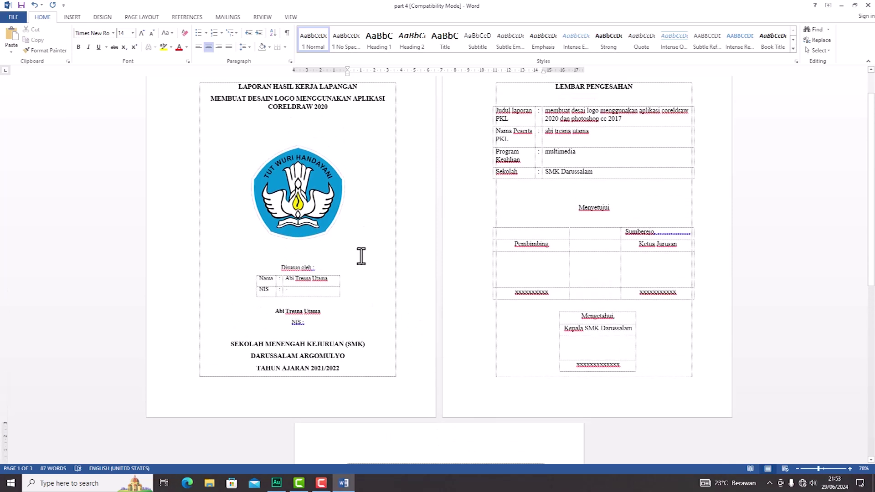
left_click(301, 201)
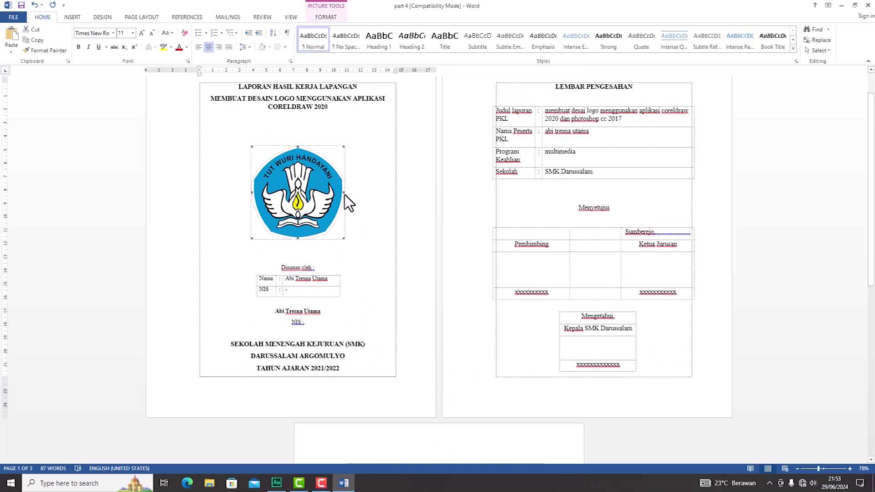
left_click(77, 18)
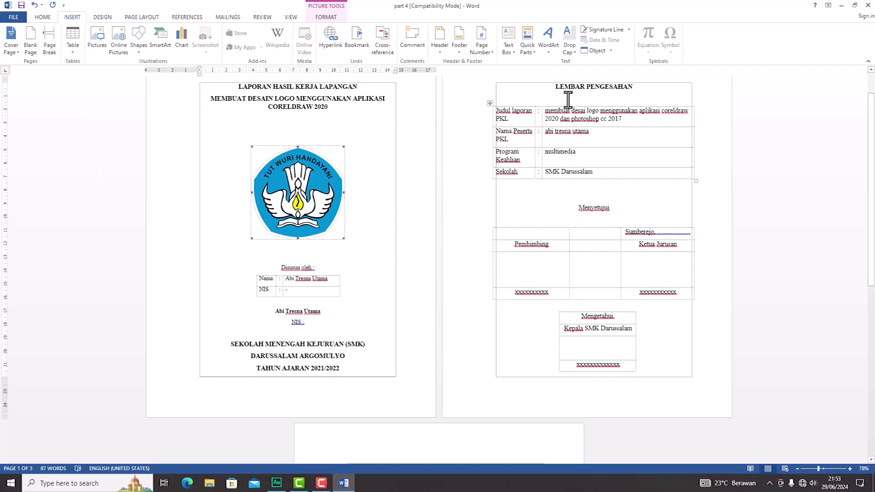
left_click(75, 50)
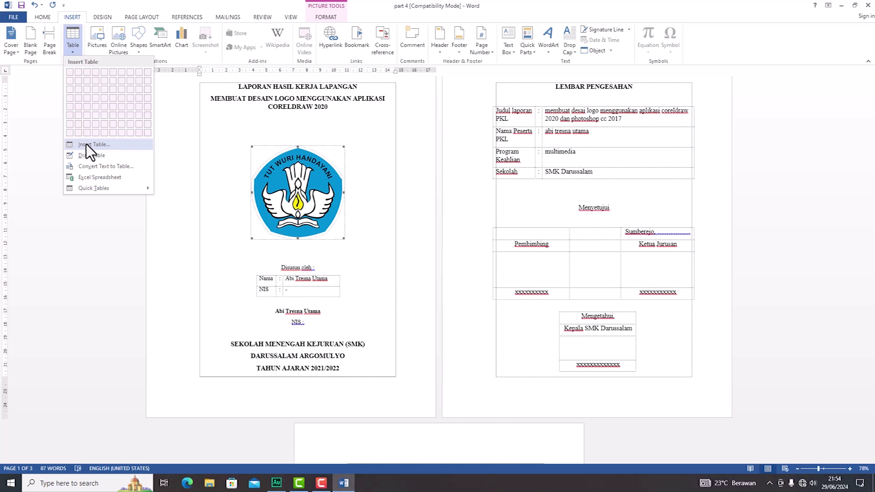
left_click(88, 146)
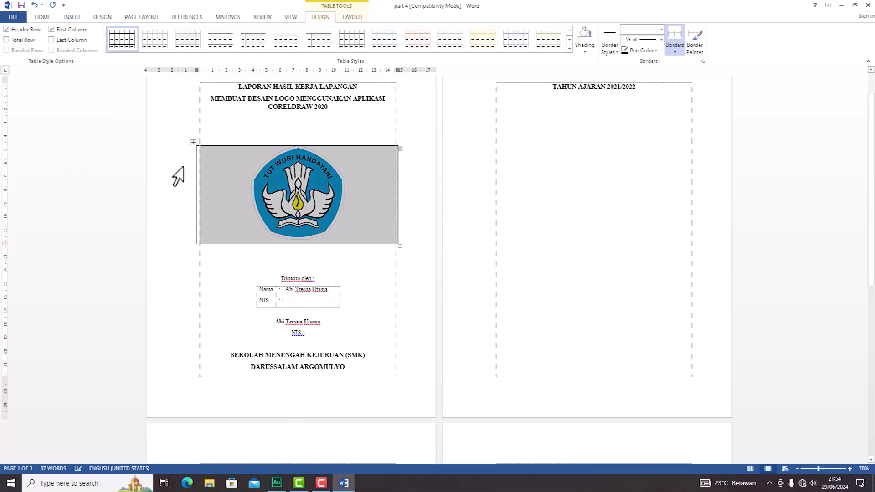
key("ctrl+z")
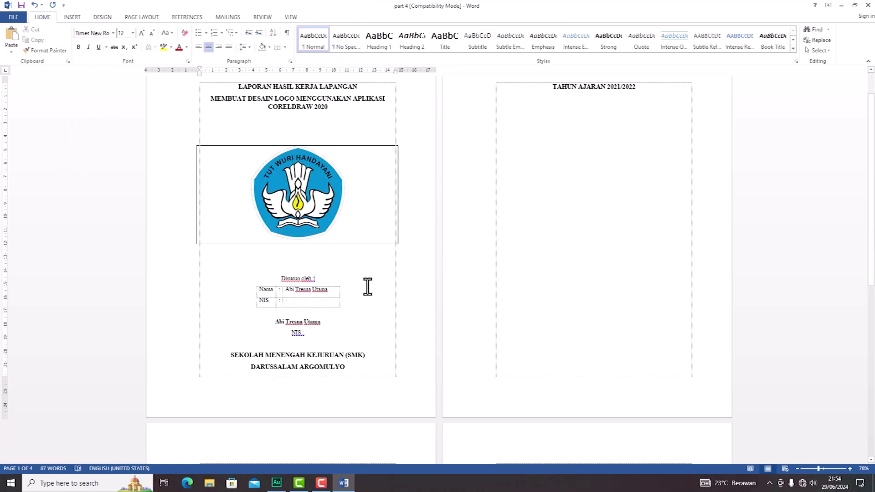
left_click(543, 221)
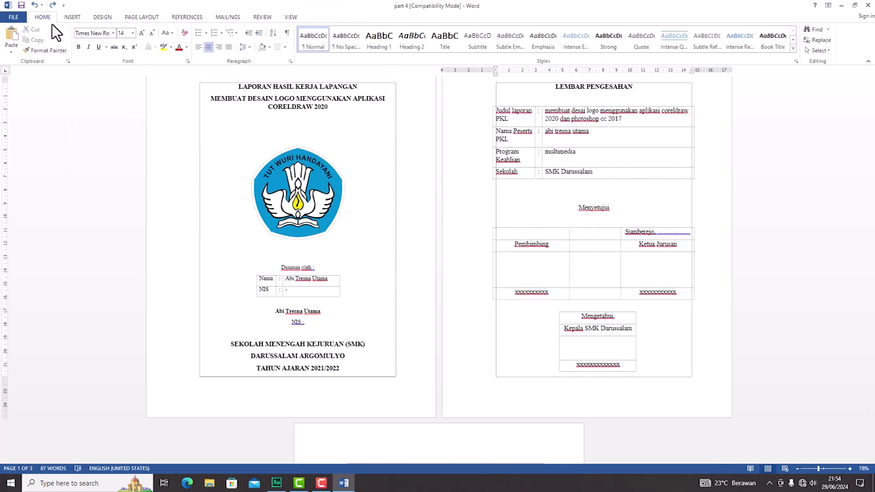
left_click(72, 17)
left_click(69, 38)
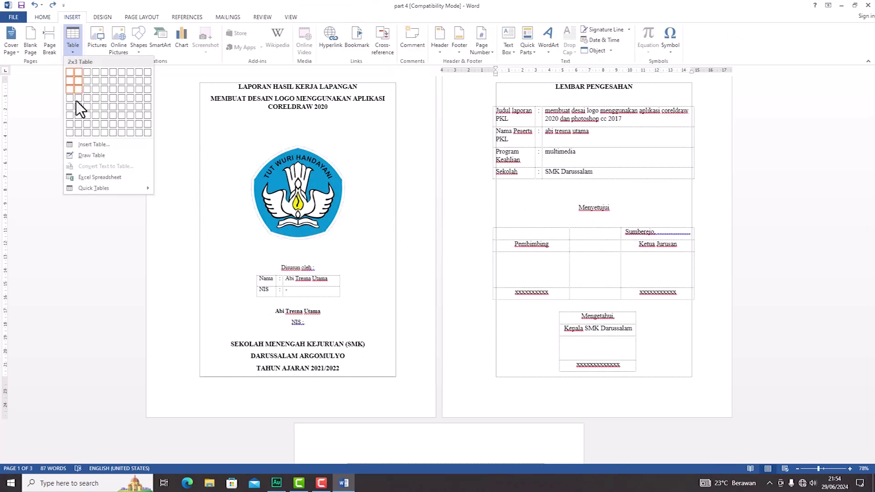
left_click(89, 146)
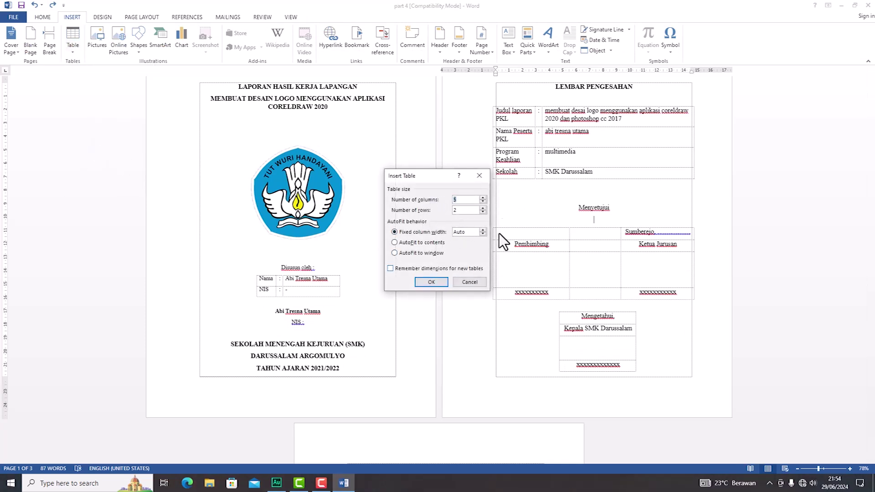
left_click(479, 176)
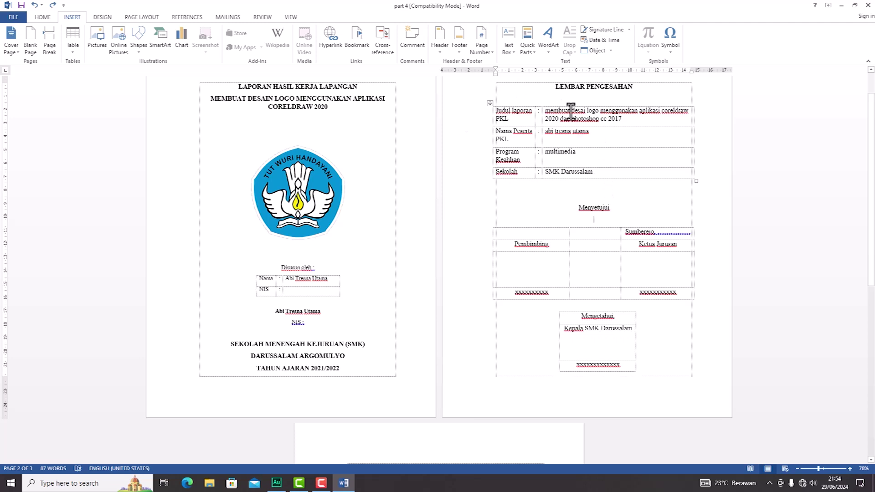
mouse_move(490, 182)
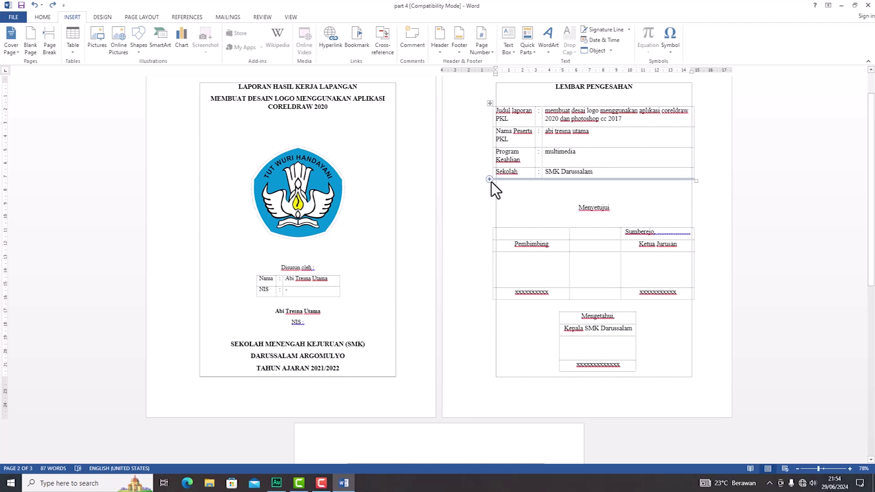
mouse_move(536, 105)
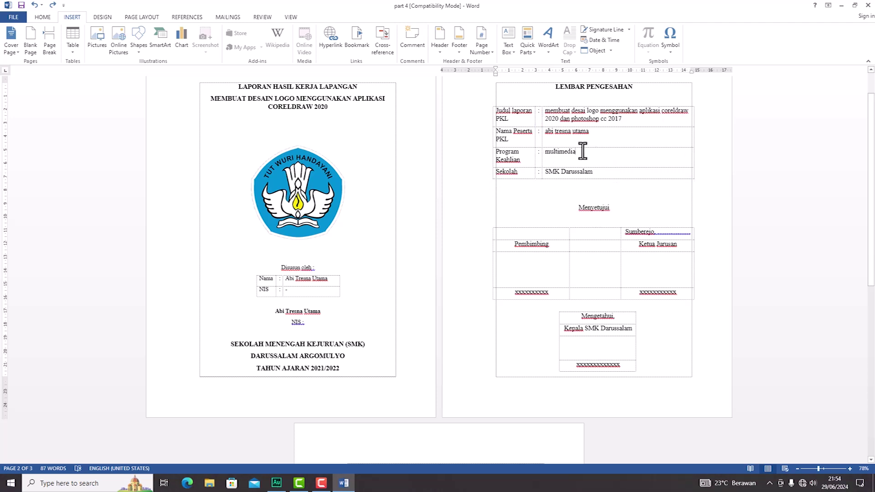
left_click_drag(582, 151, 507, 155)
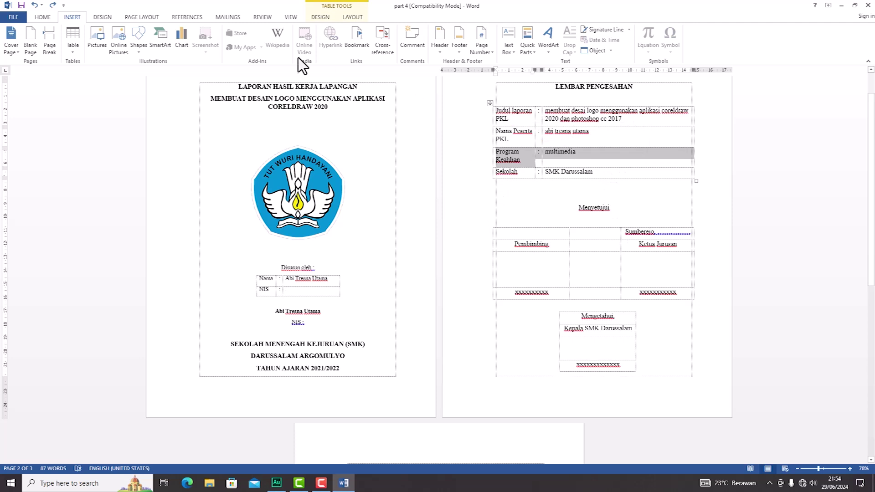
left_click(351, 18)
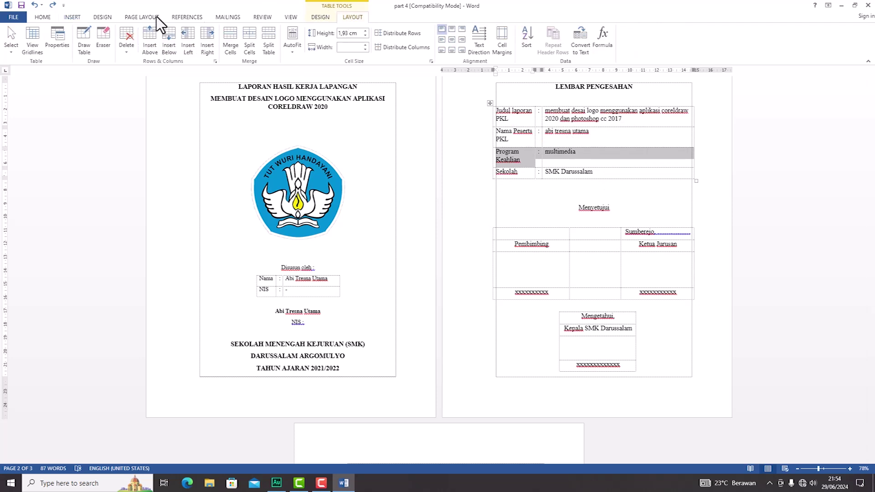
left_click(130, 49)
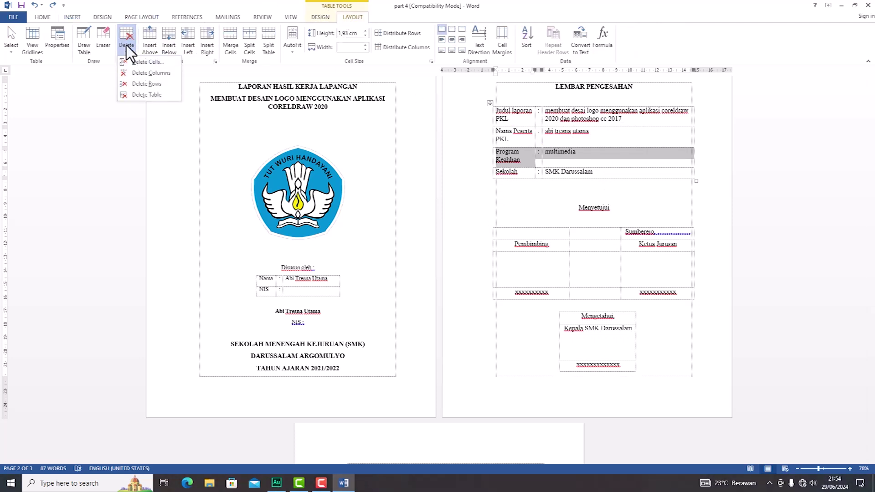
left_click(584, 206)
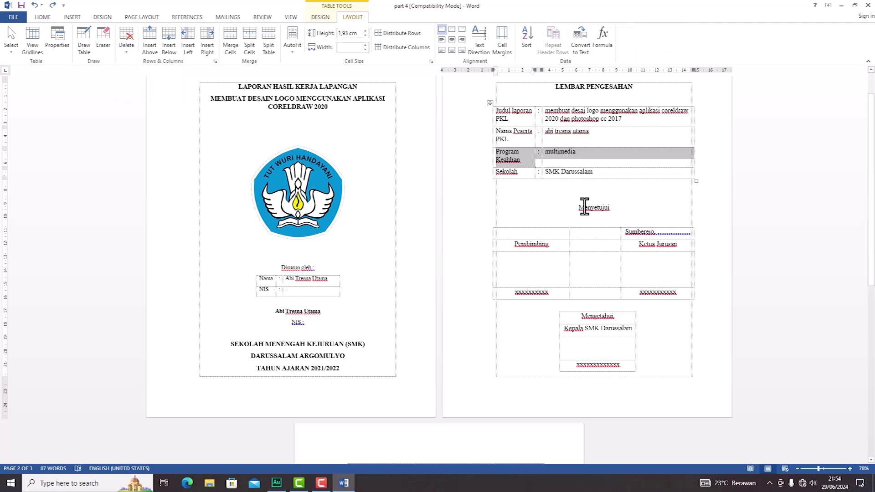
scroll(569, 250, "down", 2)
scroll(569, 250, "down", 3)
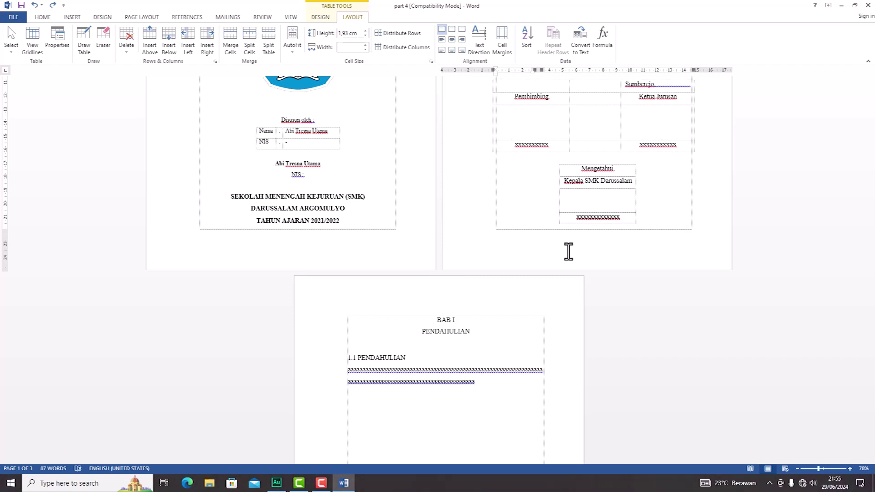
scroll(568, 251, "up", 5)
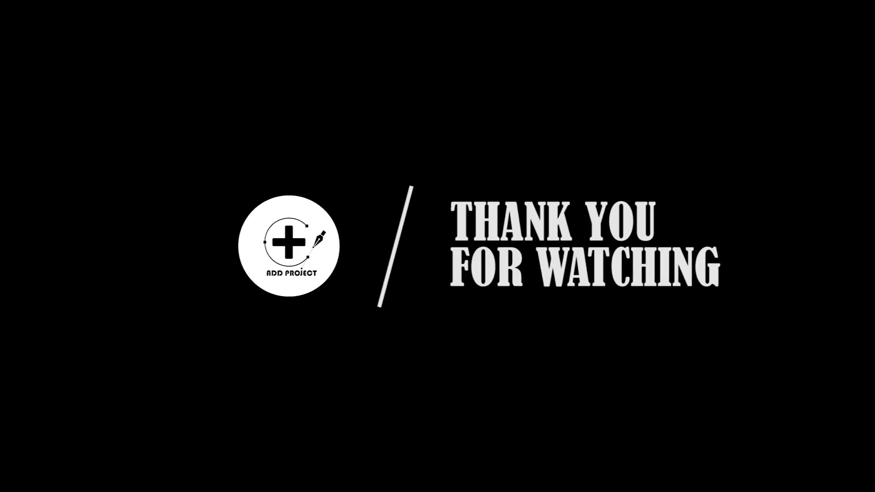